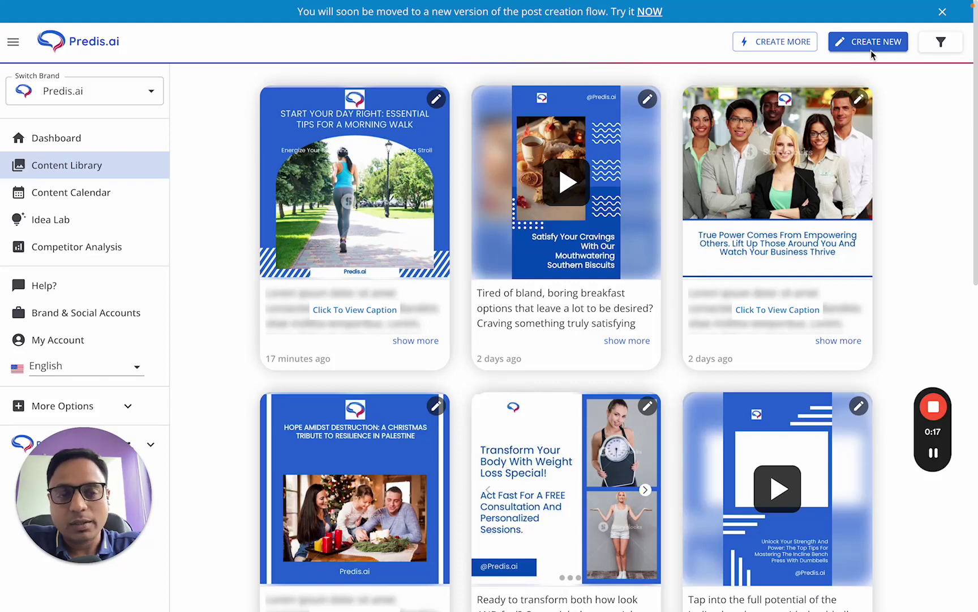
Switch to the new post creation flow and review the available content creation modes.
click(649, 15)
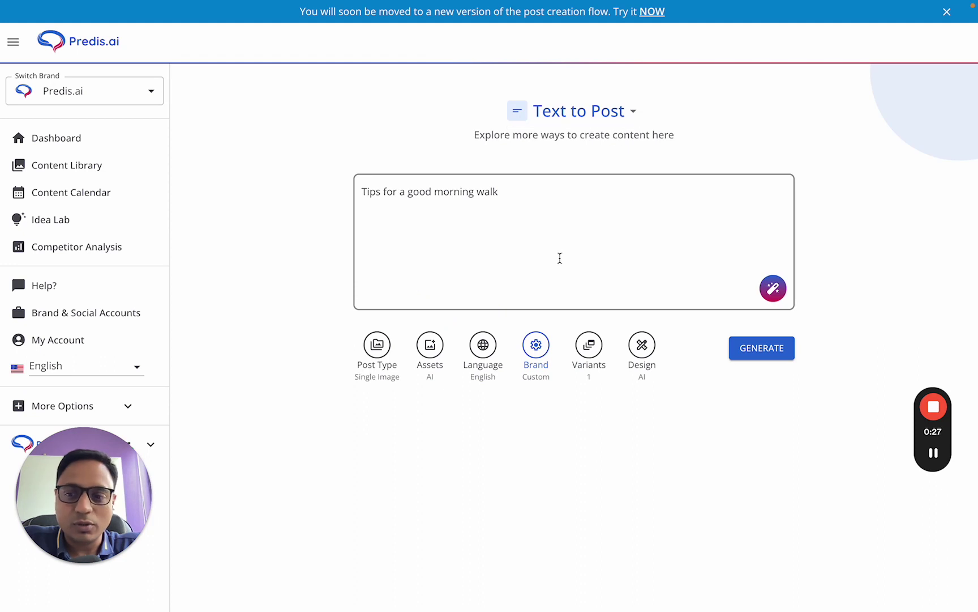
click(602, 115)
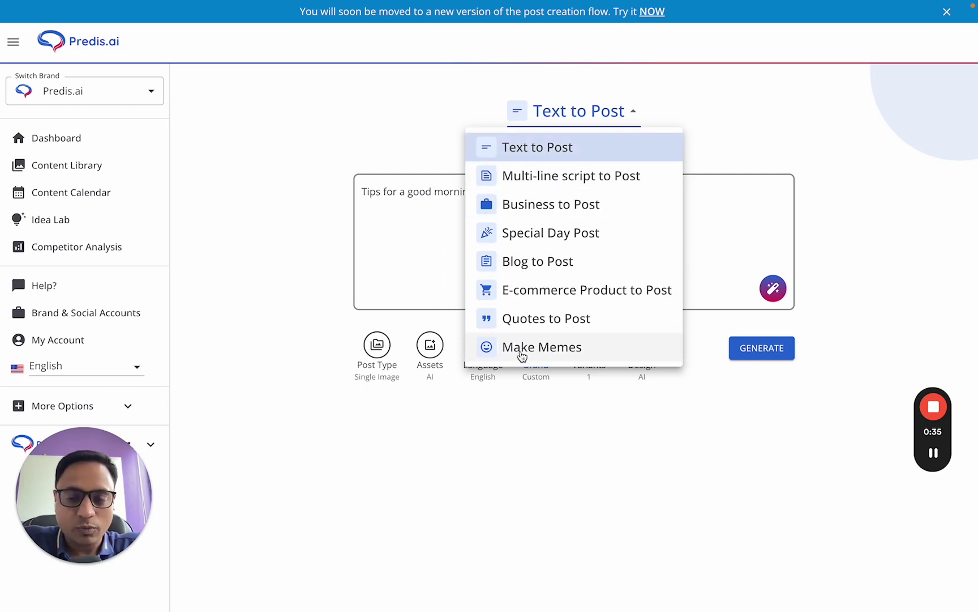
click(423, 211)
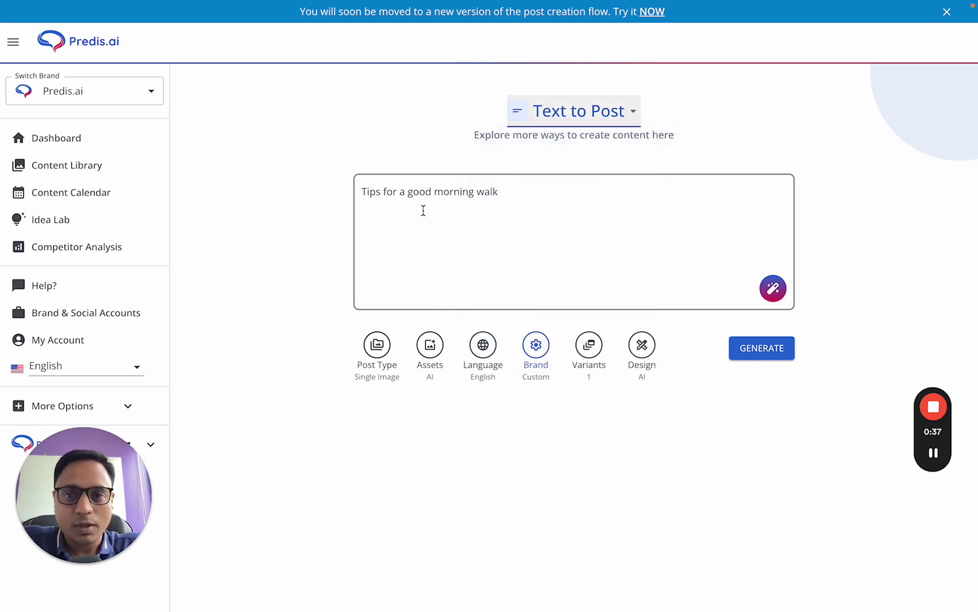
click(510, 215)
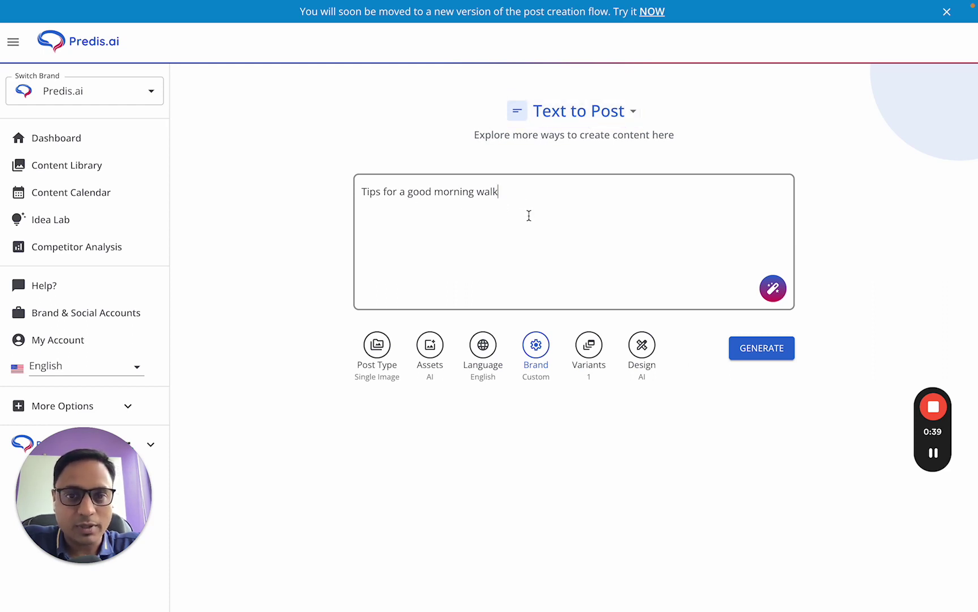
Examine the post type options and content creation modes available for the "Tips for a good morning walk" prompt.
click(380, 355)
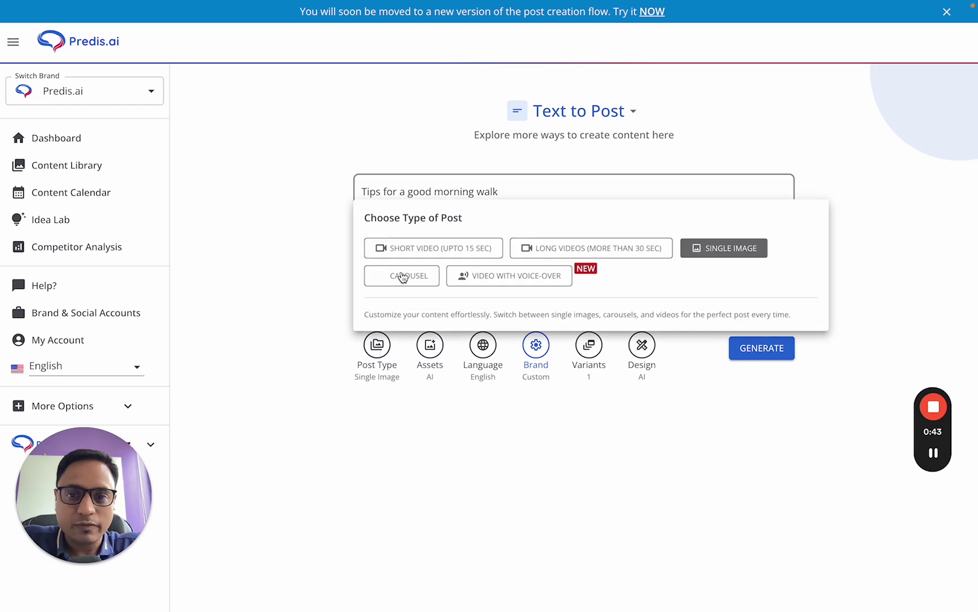
click(394, 437)
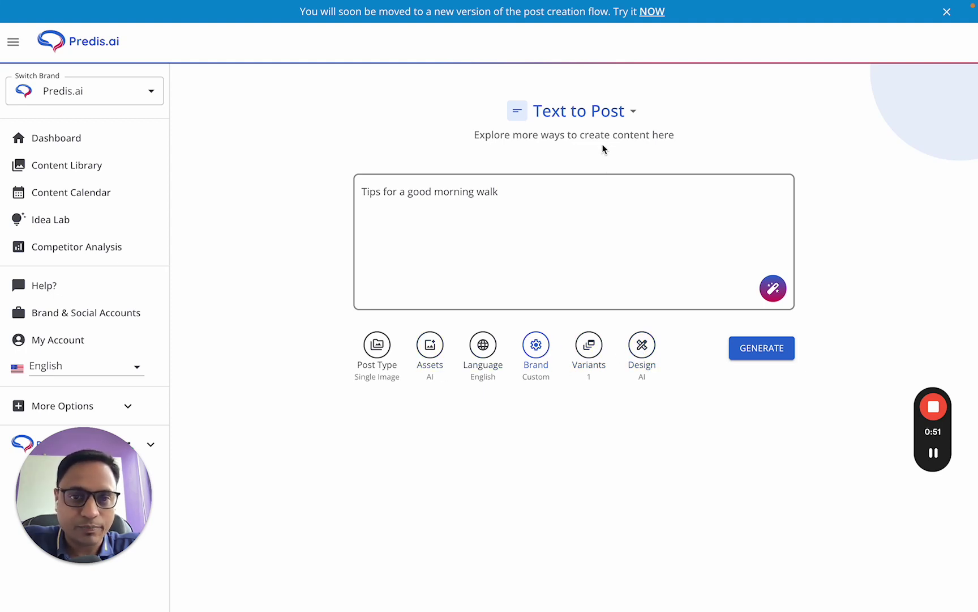
click(609, 113)
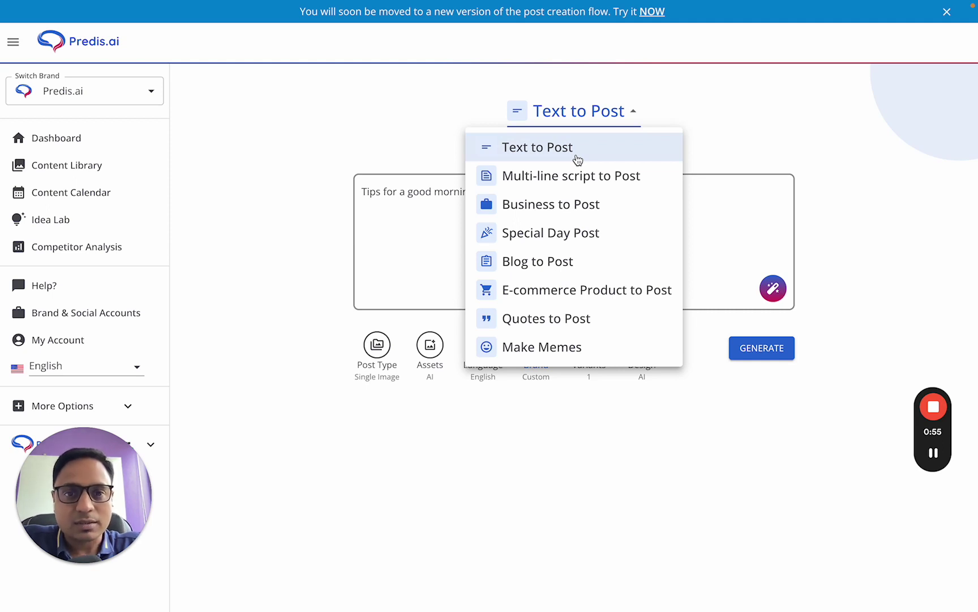
click(446, 212)
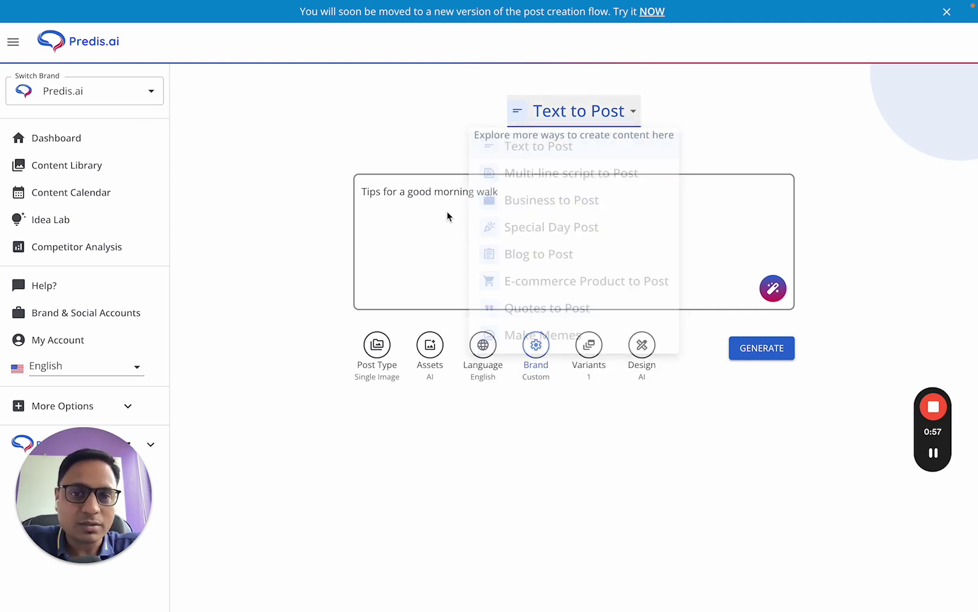
shift+click(350, 193)
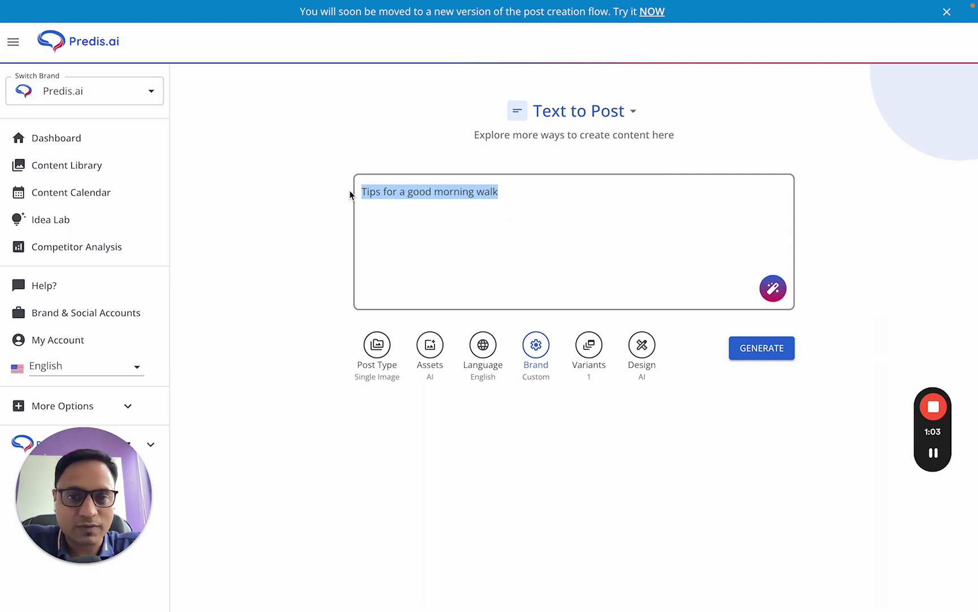
click(542, 226)
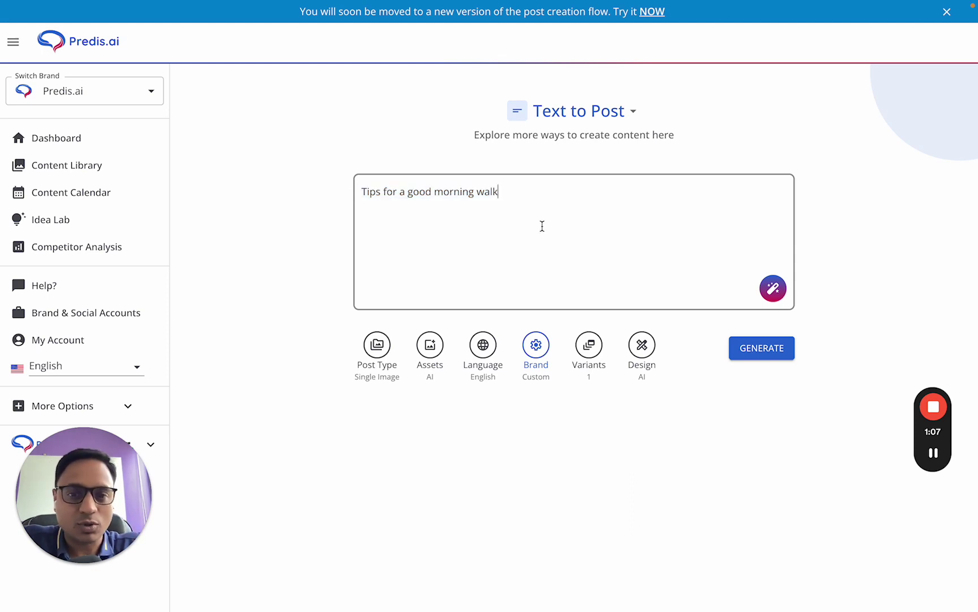
click(378, 347)
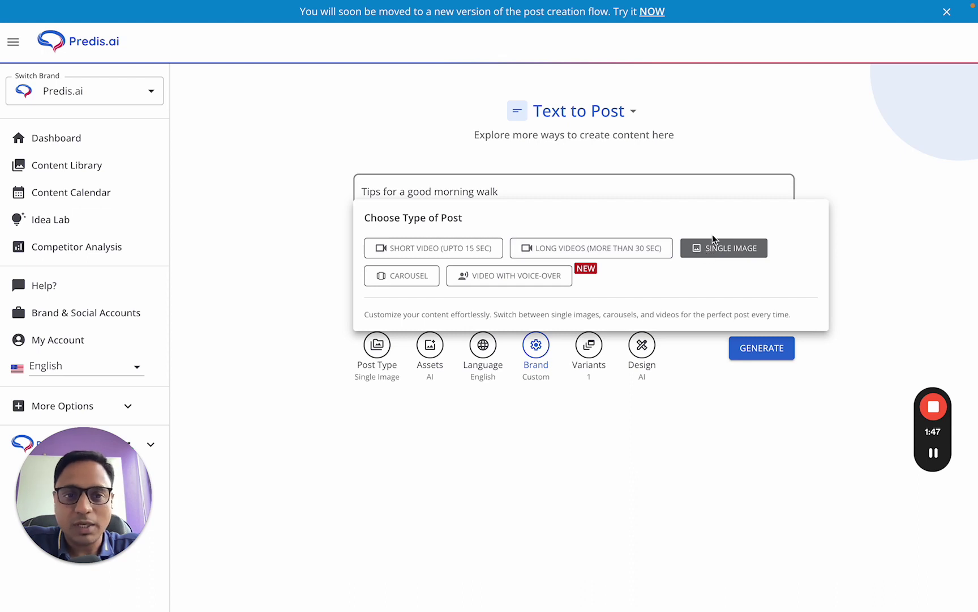
click(463, 463)
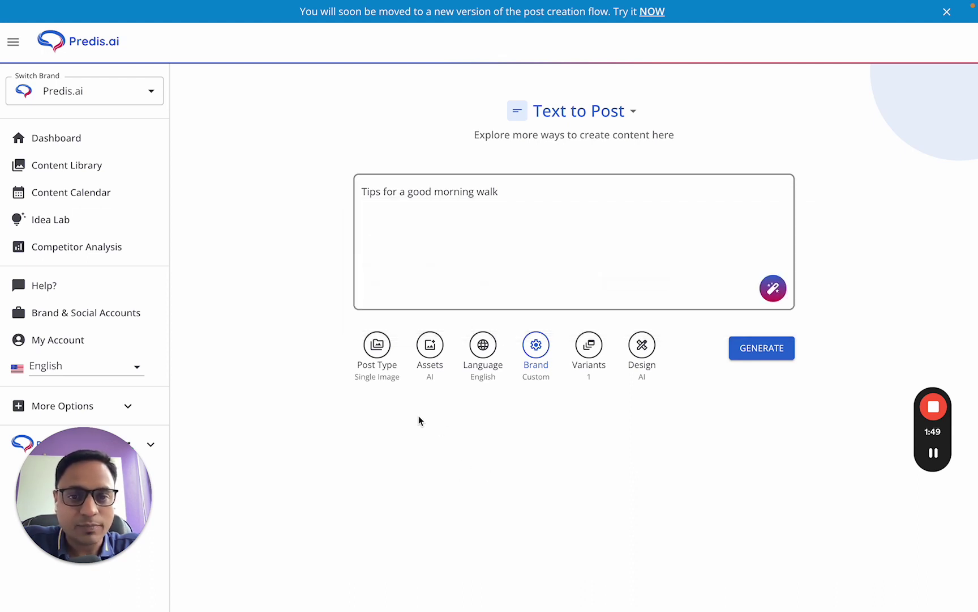
Review the asset source options for the post and browse the uploaded images and videos in My Assets.
click(431, 352)
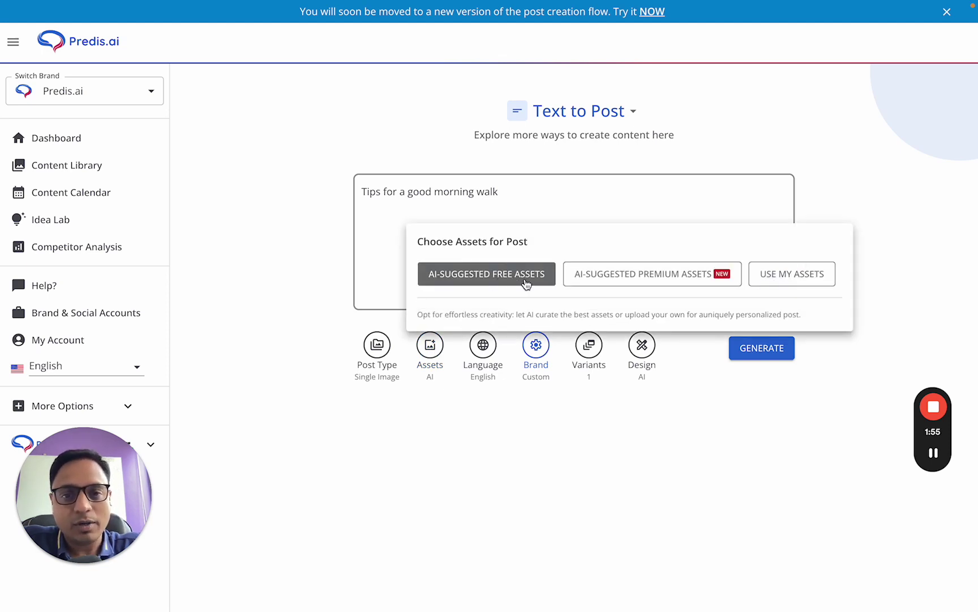
click(596, 280)
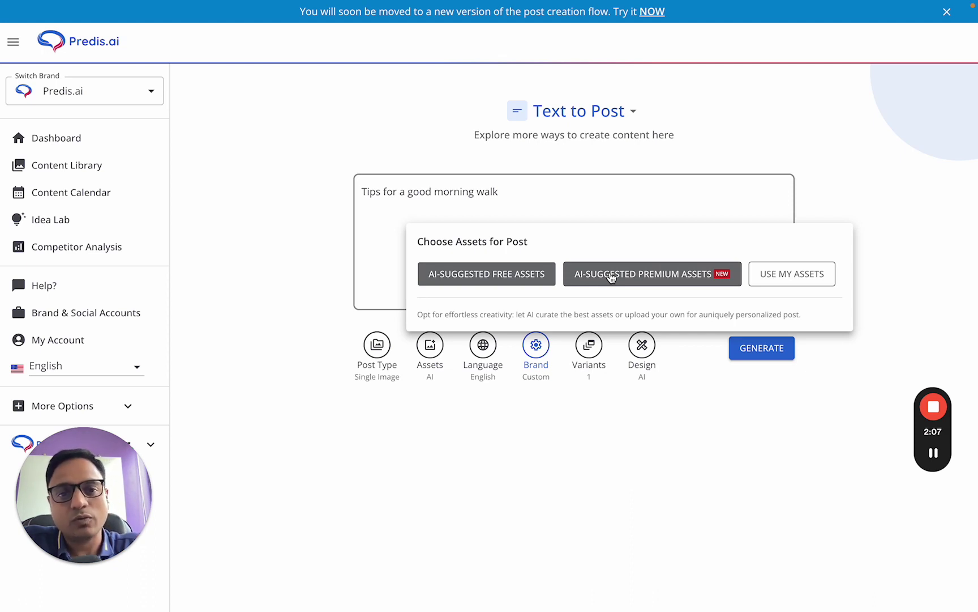
click(788, 275)
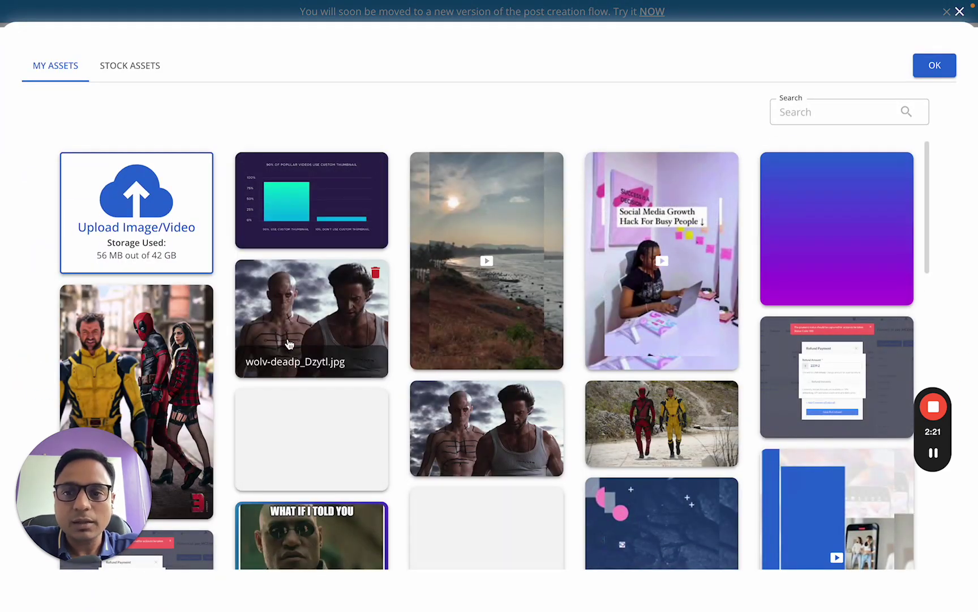
scroll(179, 230, down, 3)
scroll(179, 231, down, 1)
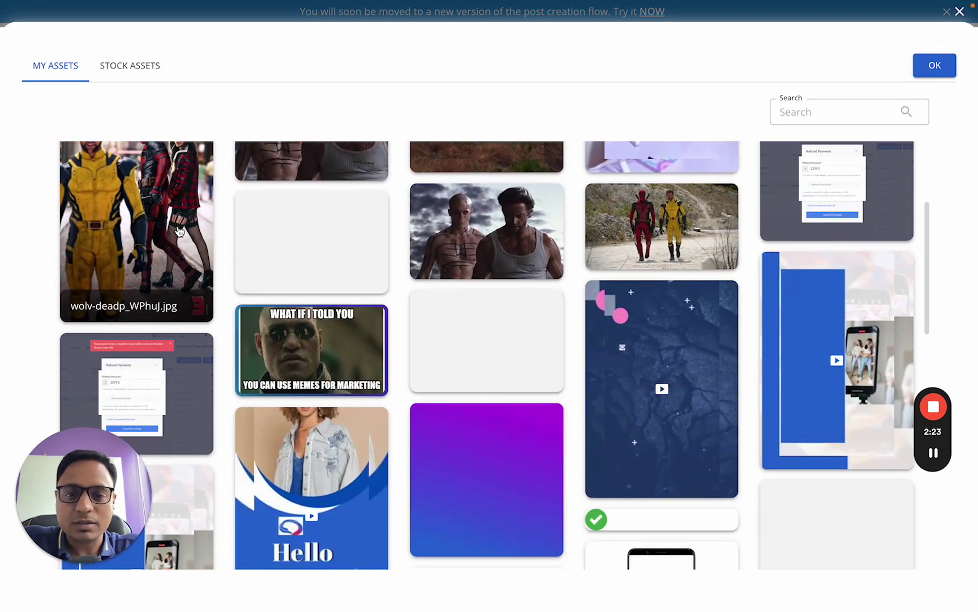
scroll(169, 216, up, 4)
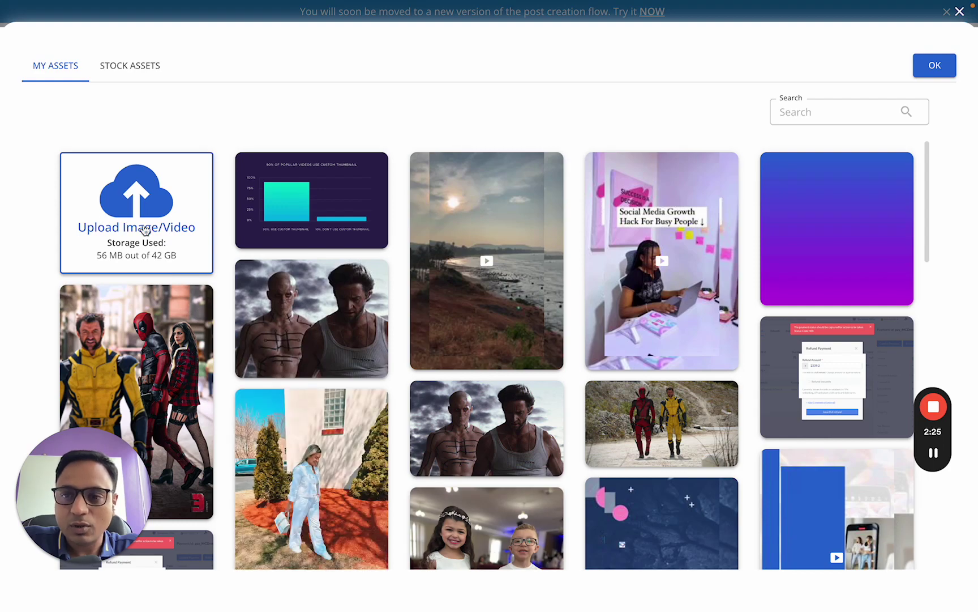
scroll(173, 255, down, 3)
scroll(175, 256, down, 5)
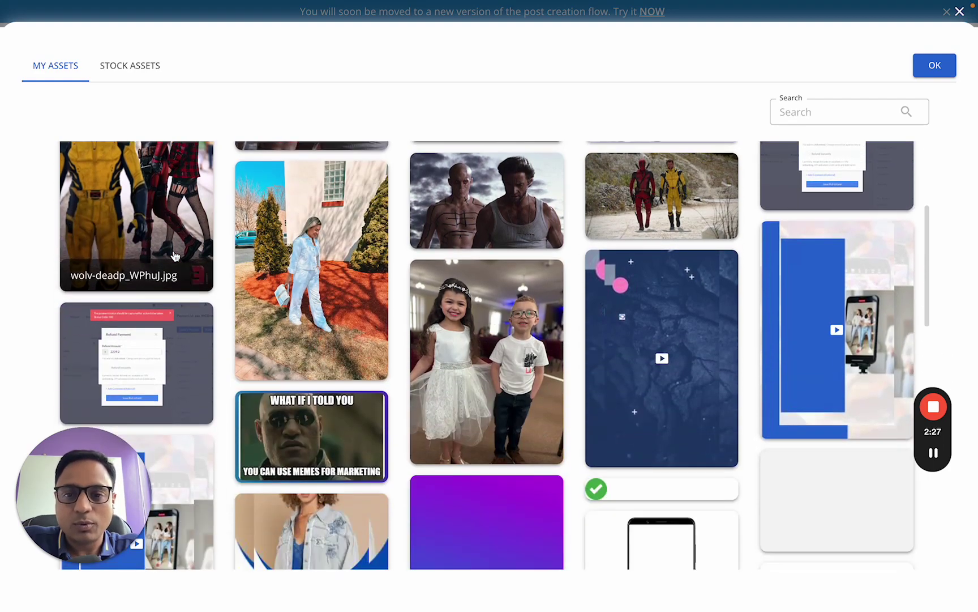
scroll(321, 246, up, 8)
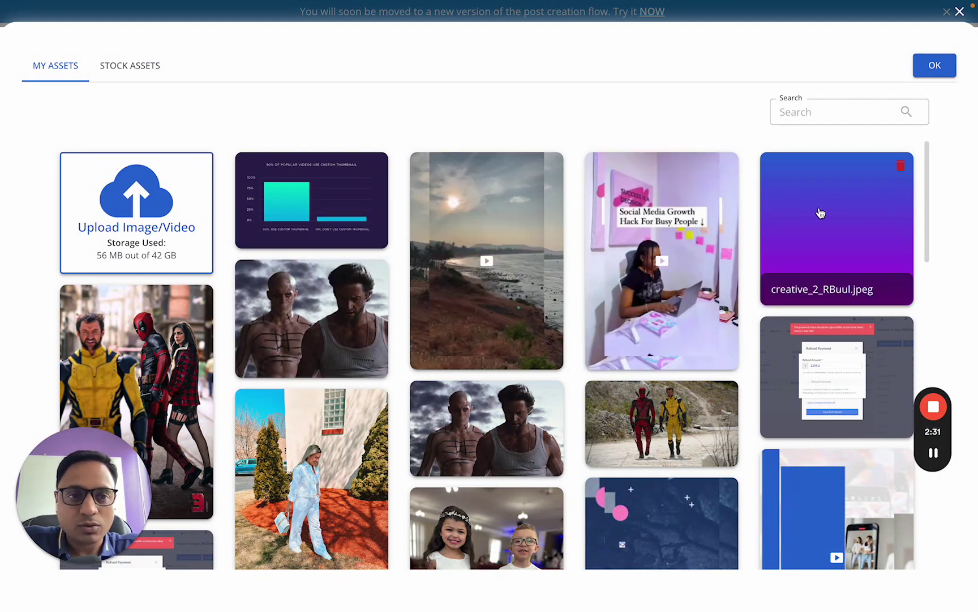
Search the stock assets for "morning walk" images and look through them.
click(130, 67)
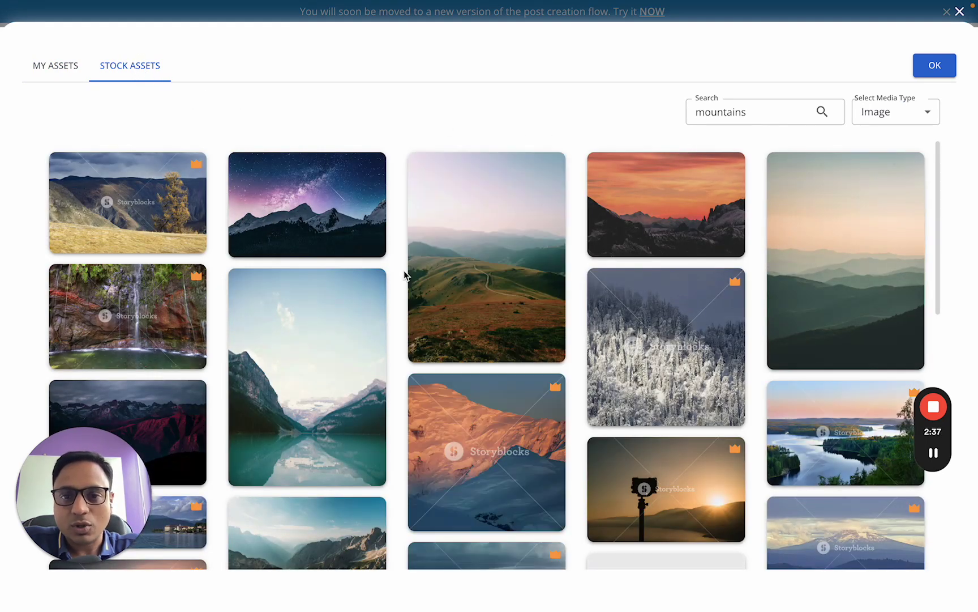
scroll(400, 306, down, 6)
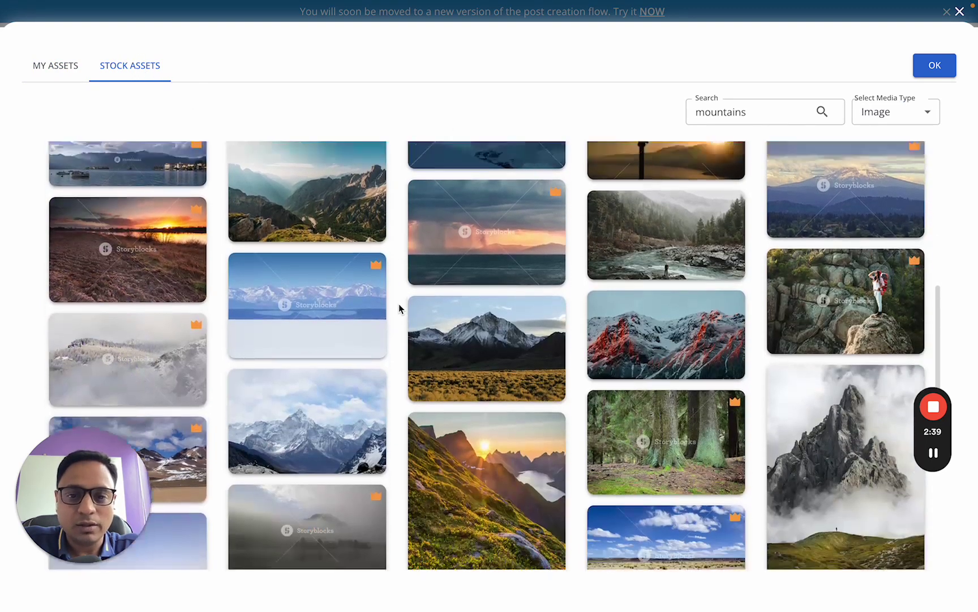
scroll(398, 304, up, 6)
click(747, 114)
double_click(747, 114)
text(morning wal)
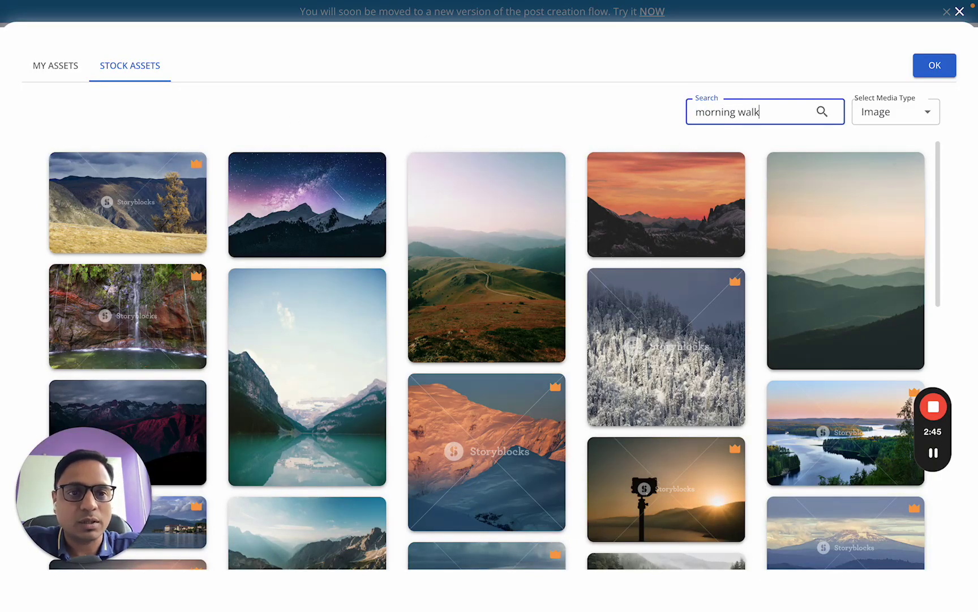
text(k)
key(Return)
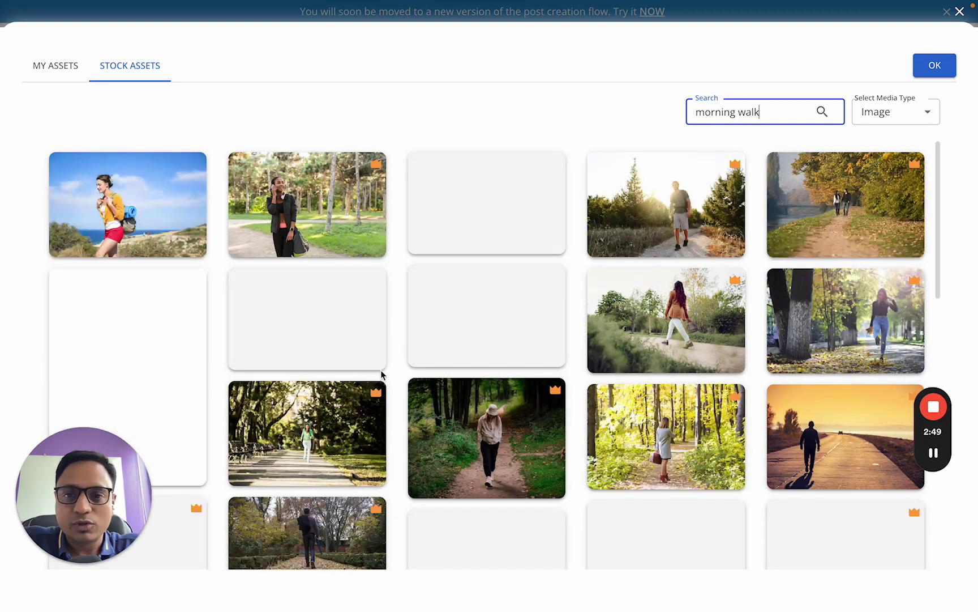
scroll(392, 382, down, 3)
scroll(391, 380, down, 4)
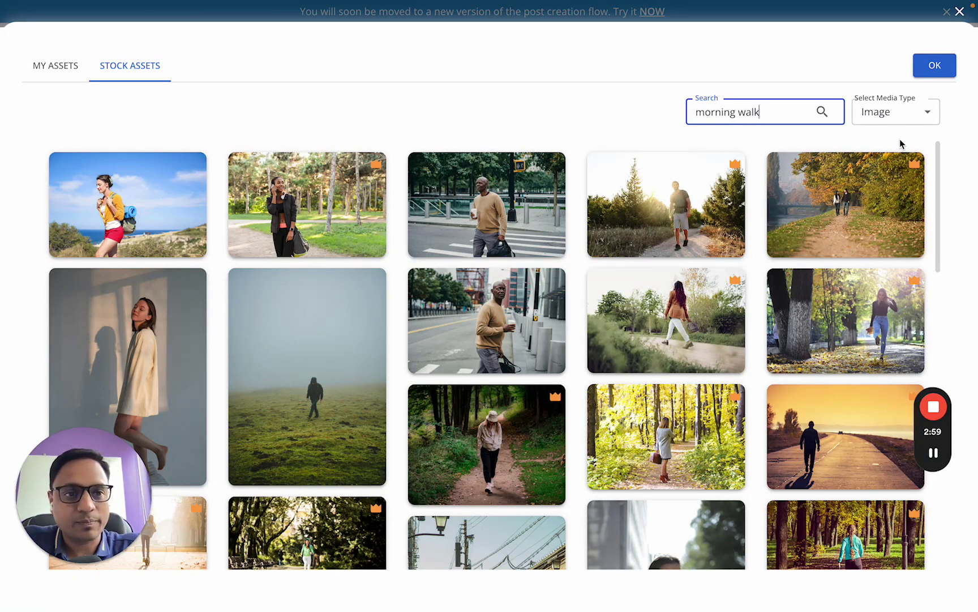
Try selecting three morning walk stock images and leave the asset library without keeping any of them.
click(366, 206)
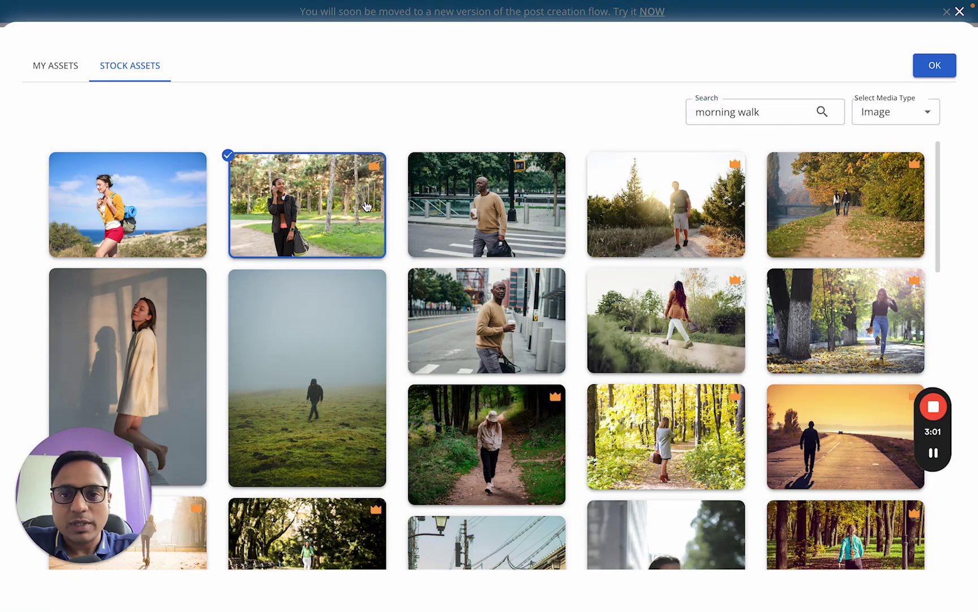
click(474, 227)
click(655, 213)
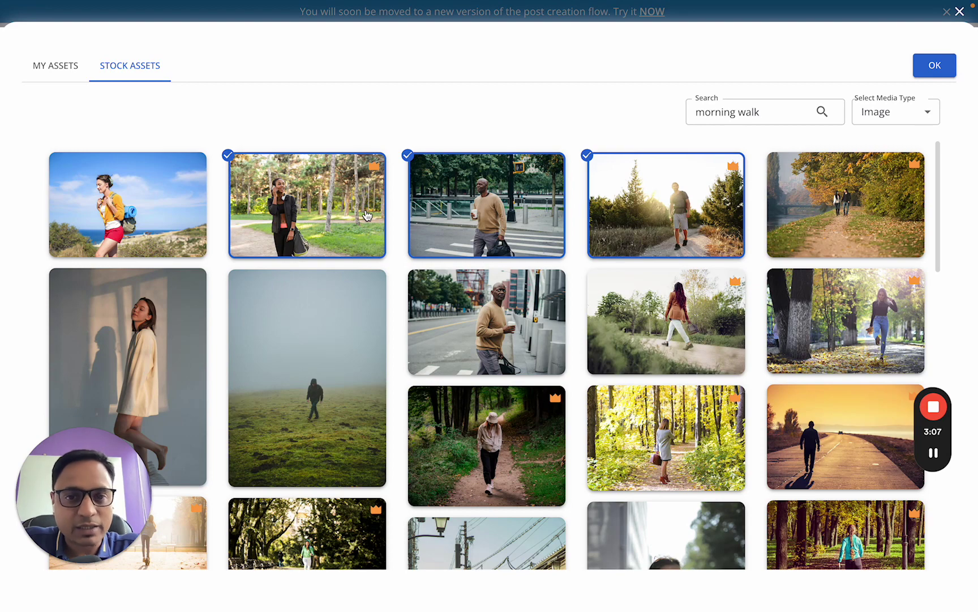
click(367, 214)
click(521, 221)
click(654, 213)
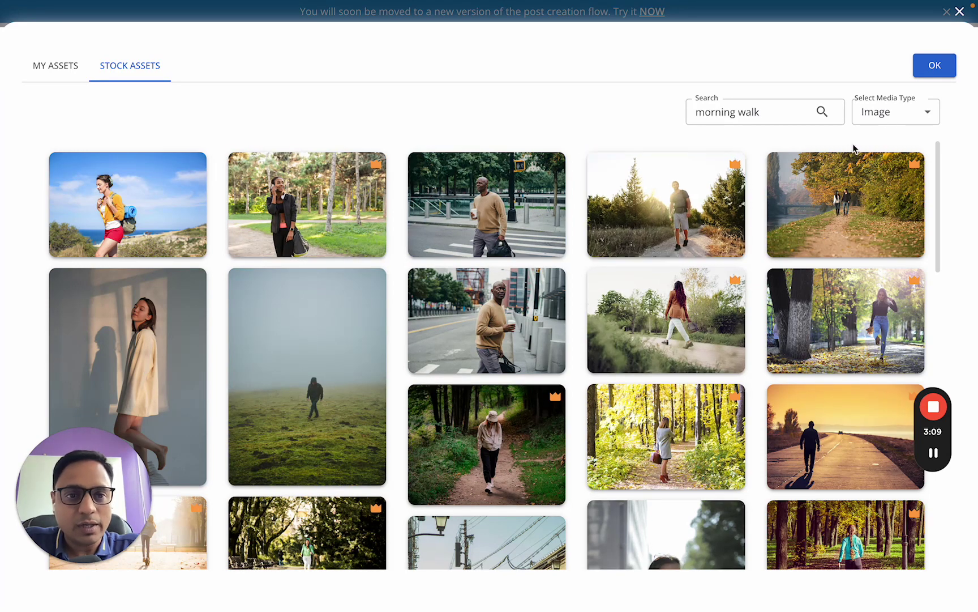
click(960, 12)
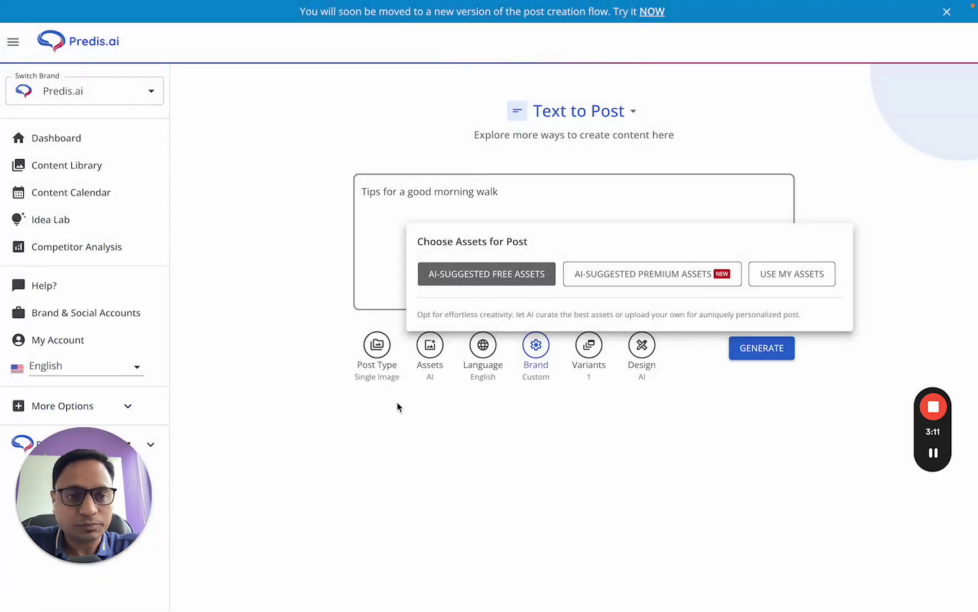
click(492, 391)
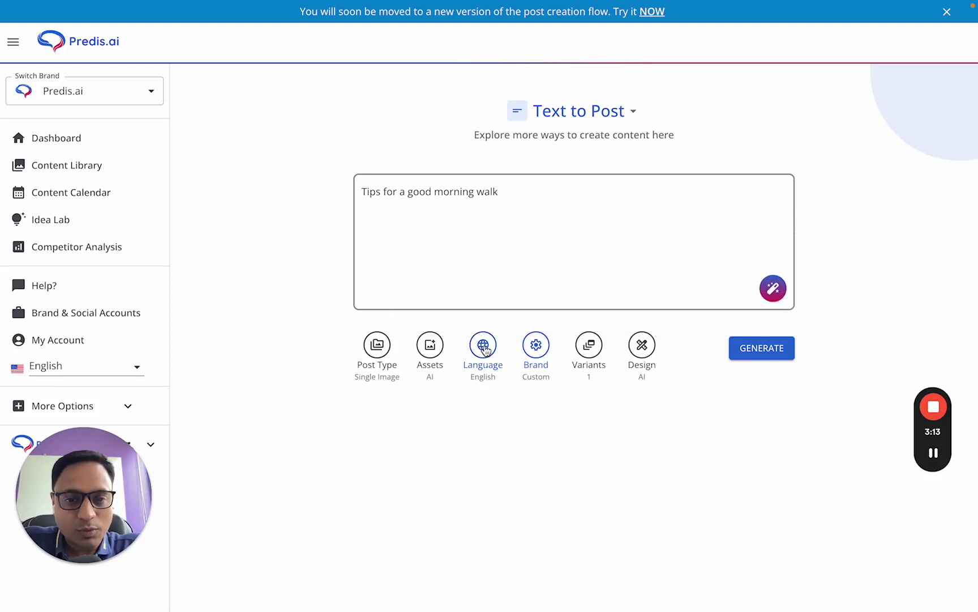
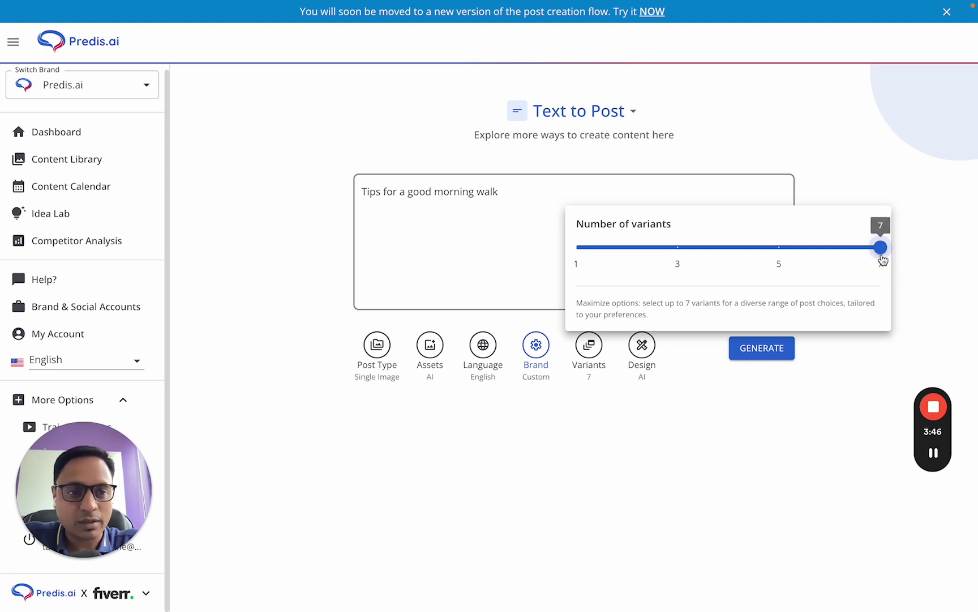
Set the number of post variants to 1.
drag(881, 249, 556, 252)
click(556, 419)
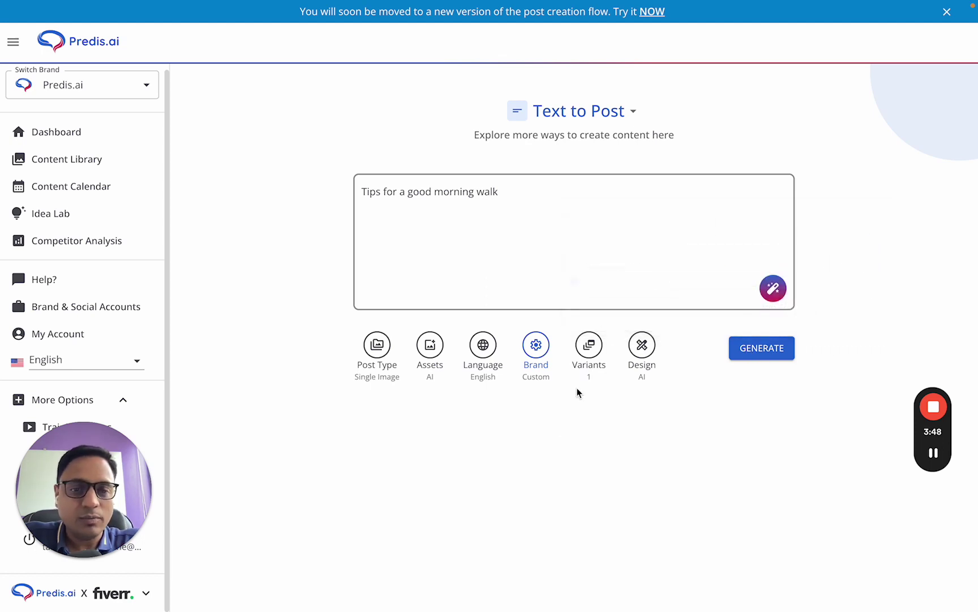
Review the design options for the post and browse the single-image template library.
click(650, 351)
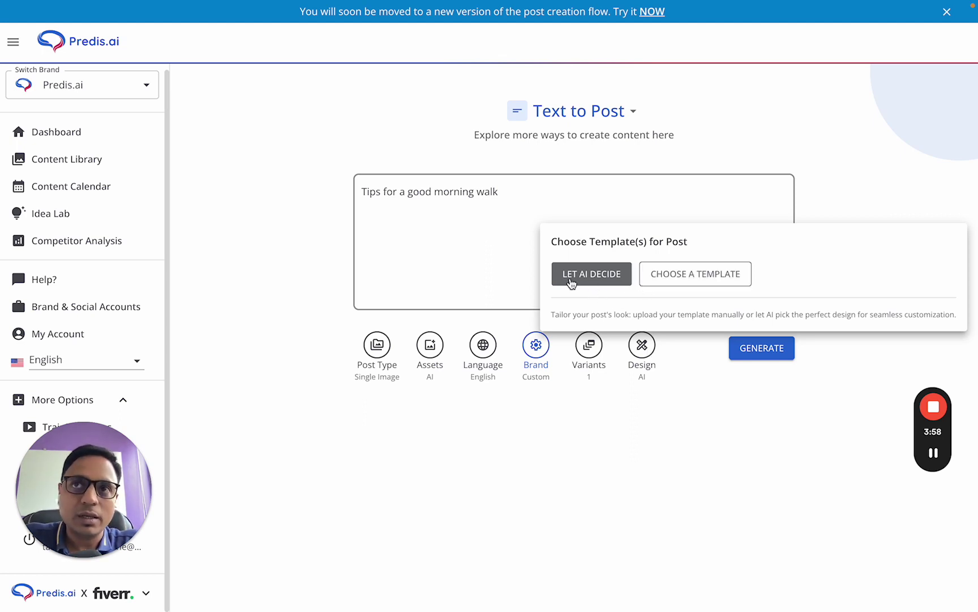
click(703, 274)
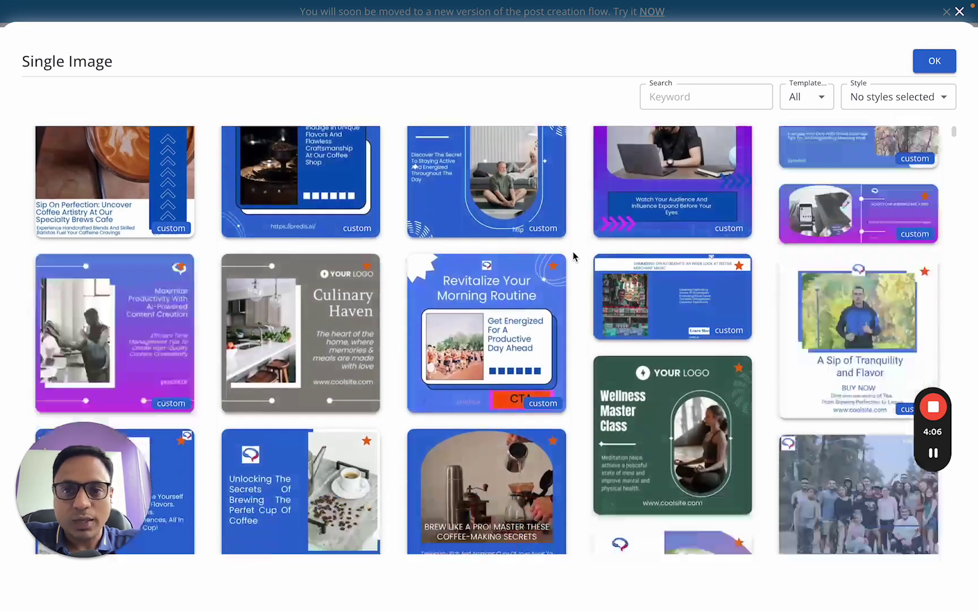
scroll(573, 256, down, 15)
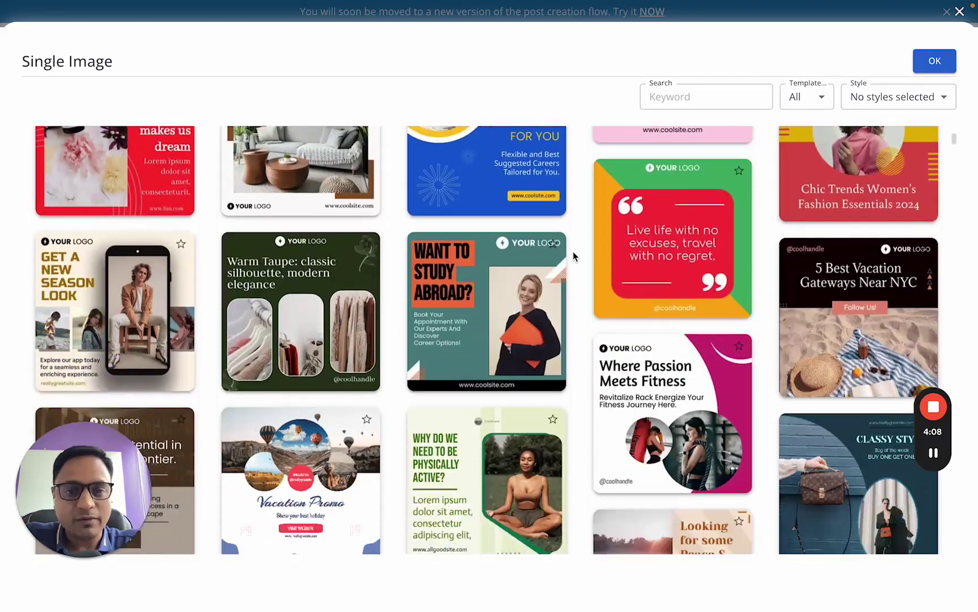
scroll(574, 254, down, 5)
scroll(573, 254, down, 6)
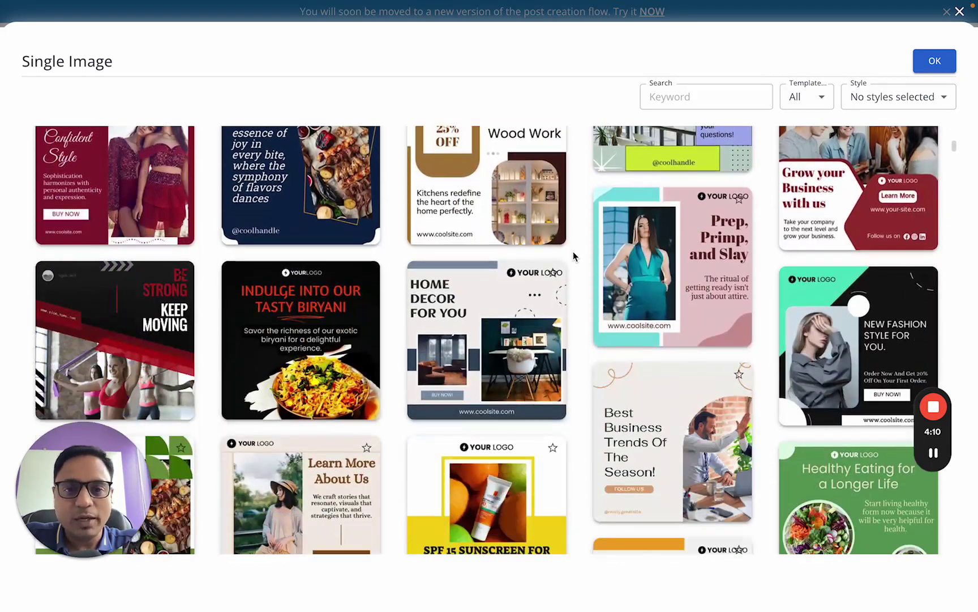
scroll(573, 253, down, 7)
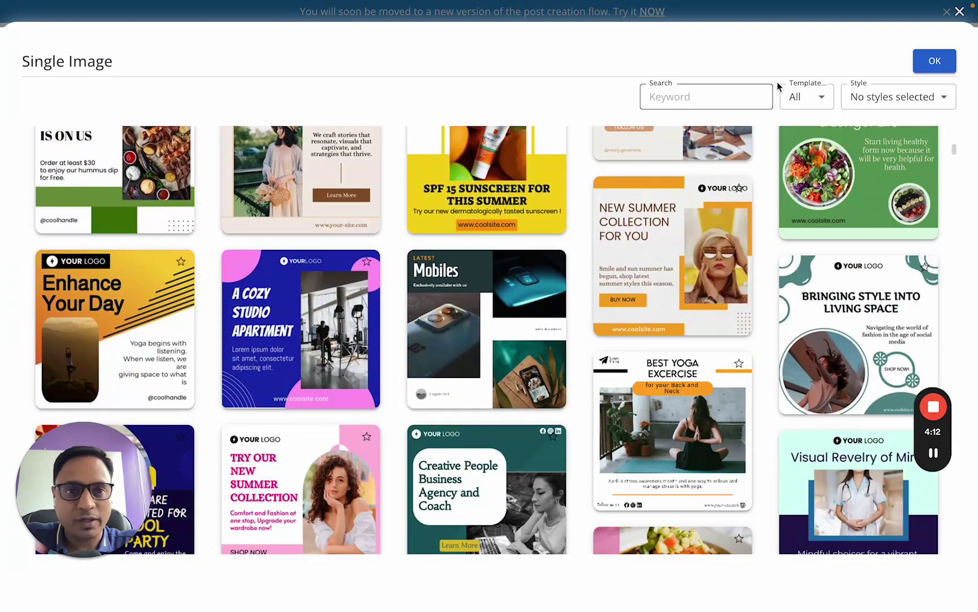
Search the single-image templates for "yoga" and look through them.
click(728, 106)
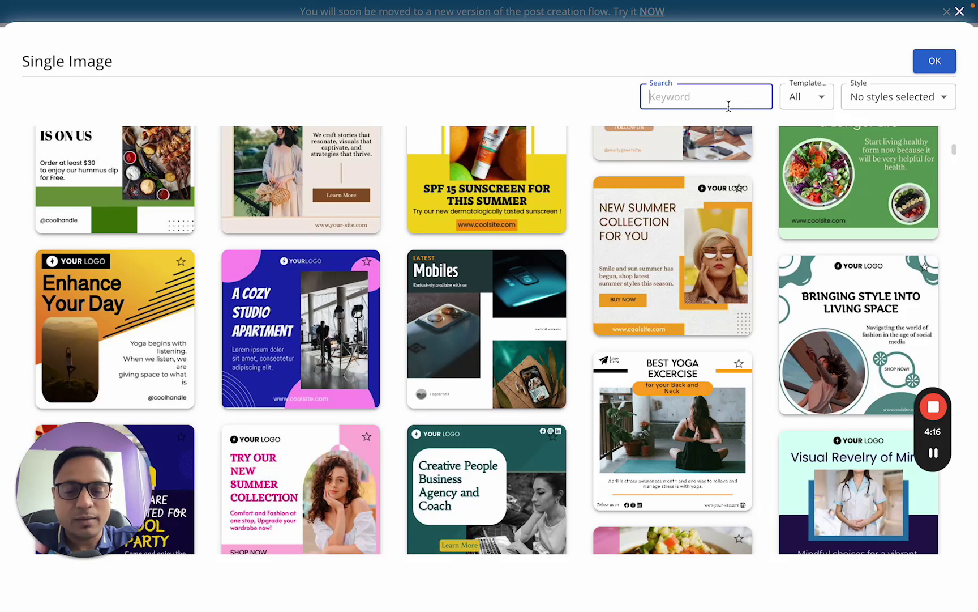
text(yoga)
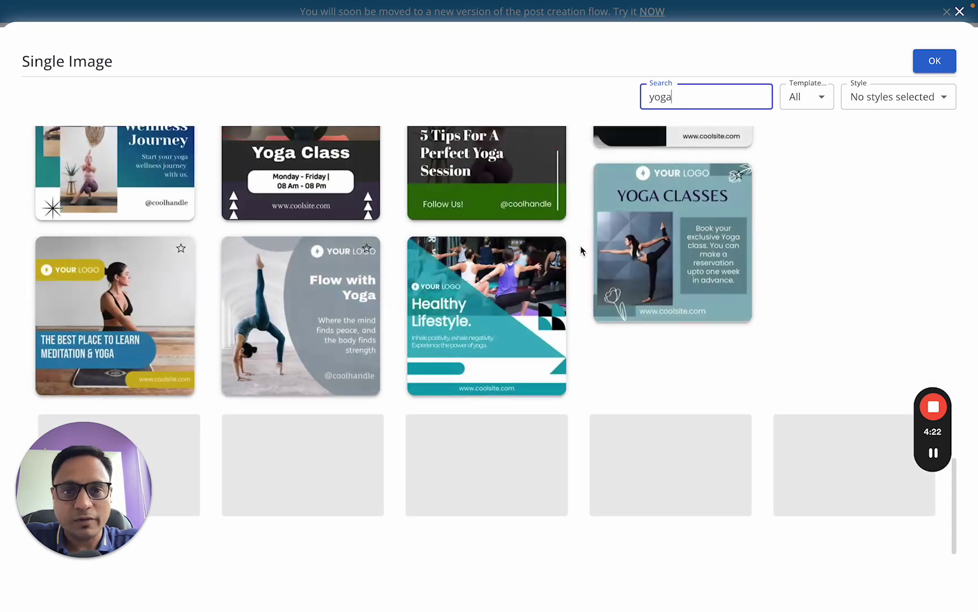
scroll(581, 246, up, 5)
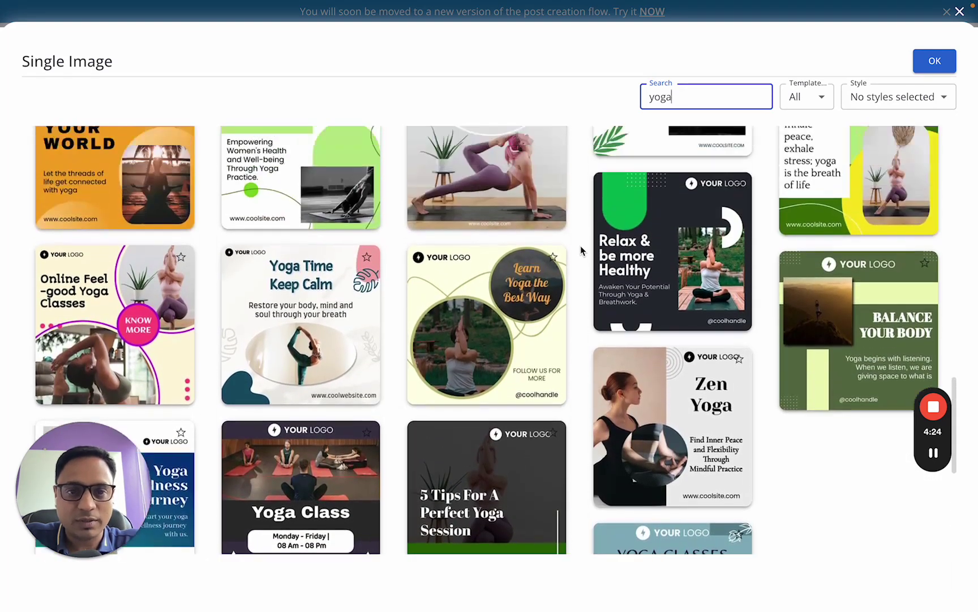
scroll(585, 234, up, 6)
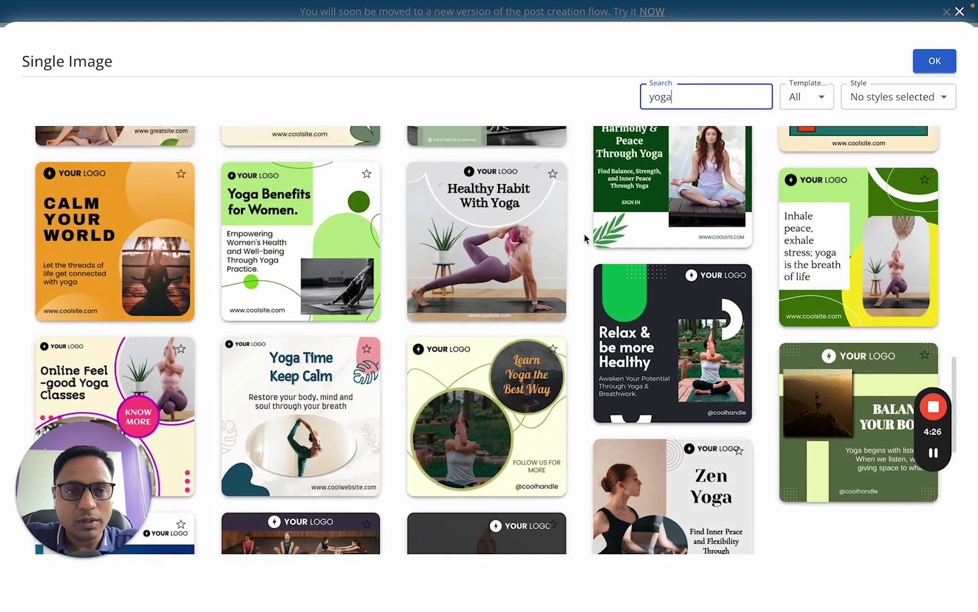
scroll(584, 234, up, 1)
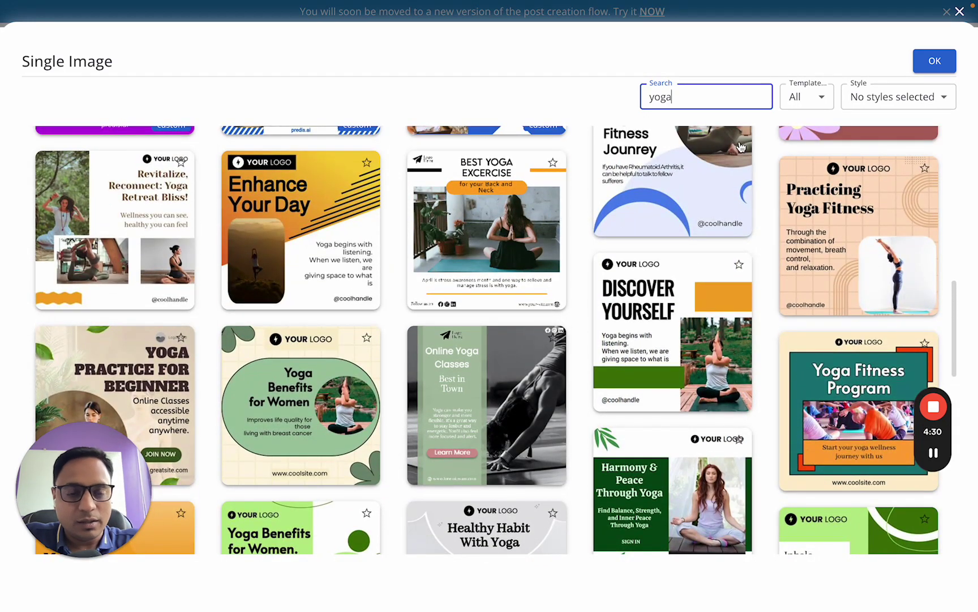
Try selecting the "Best Yoga Excercise" and "Enhance Your Day" templates together and leave the template library without keeping a choice.
click(482, 241)
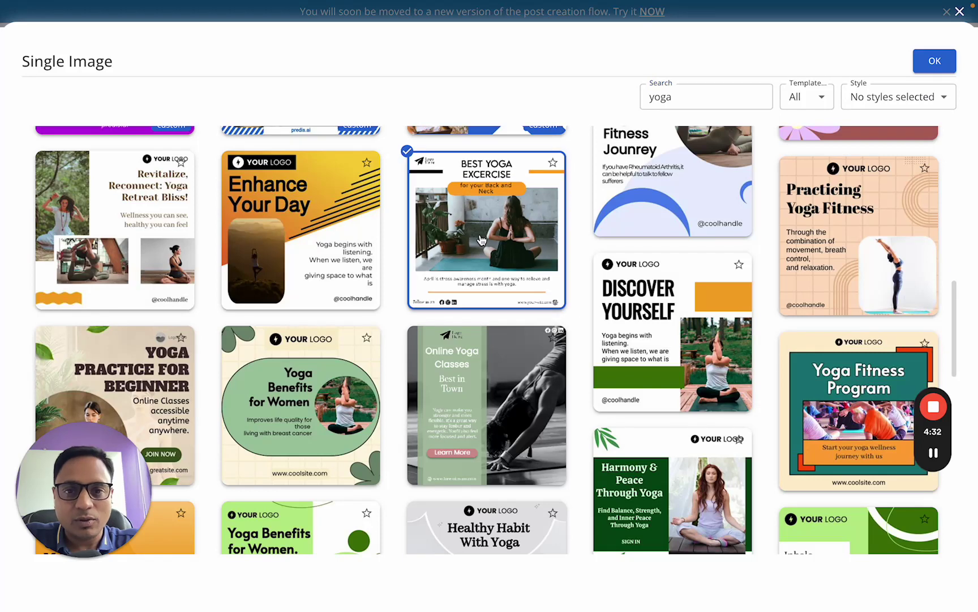
click(324, 241)
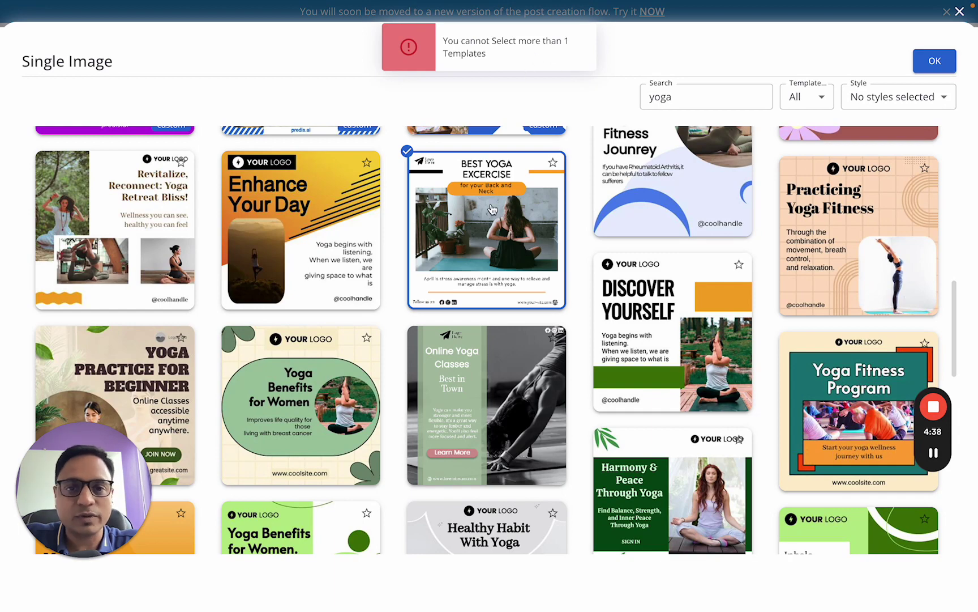
click(961, 12)
click(639, 405)
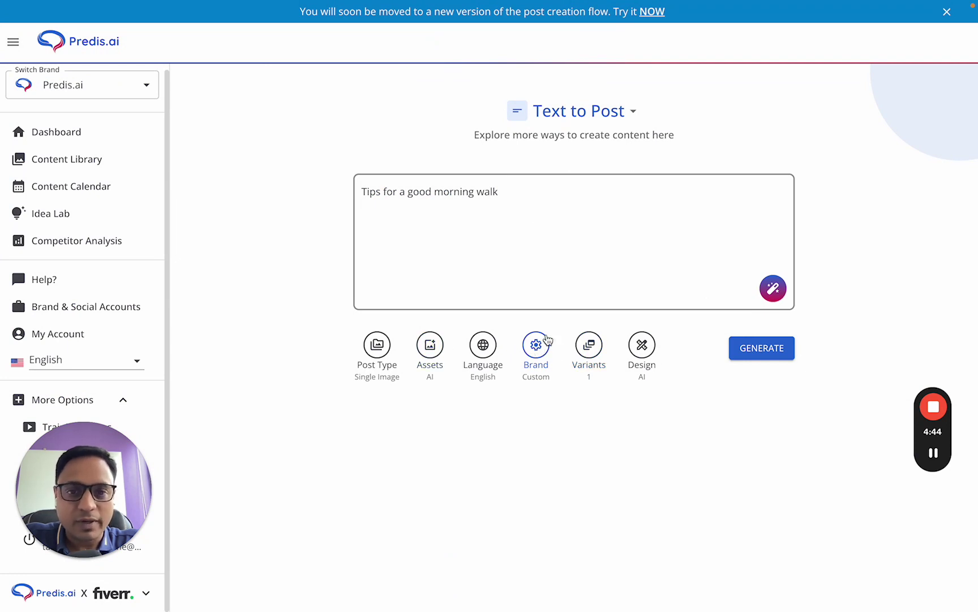
Generate the single-image post from the prompt "Tips for a good morning walk".
click(772, 356)
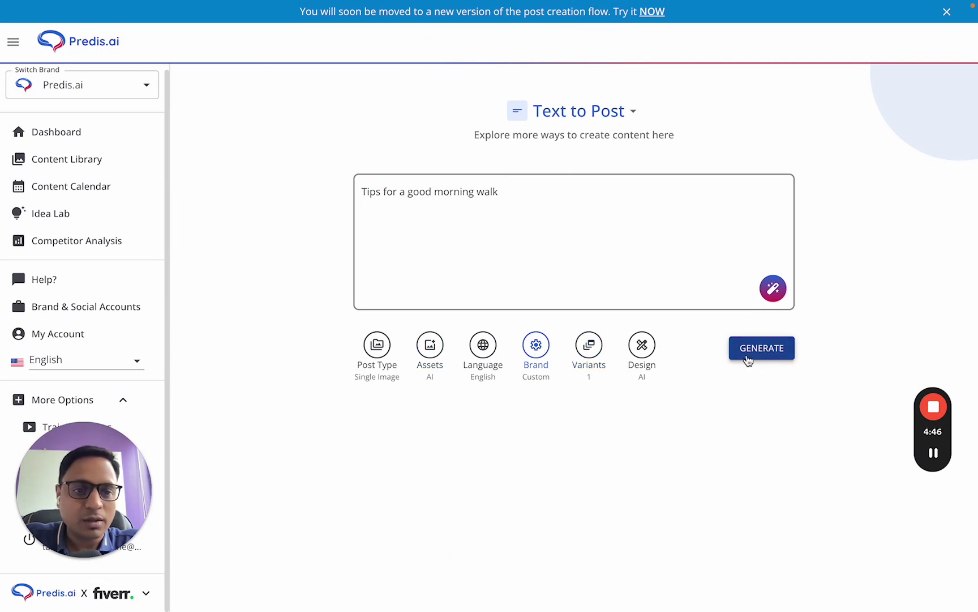
click(745, 360)
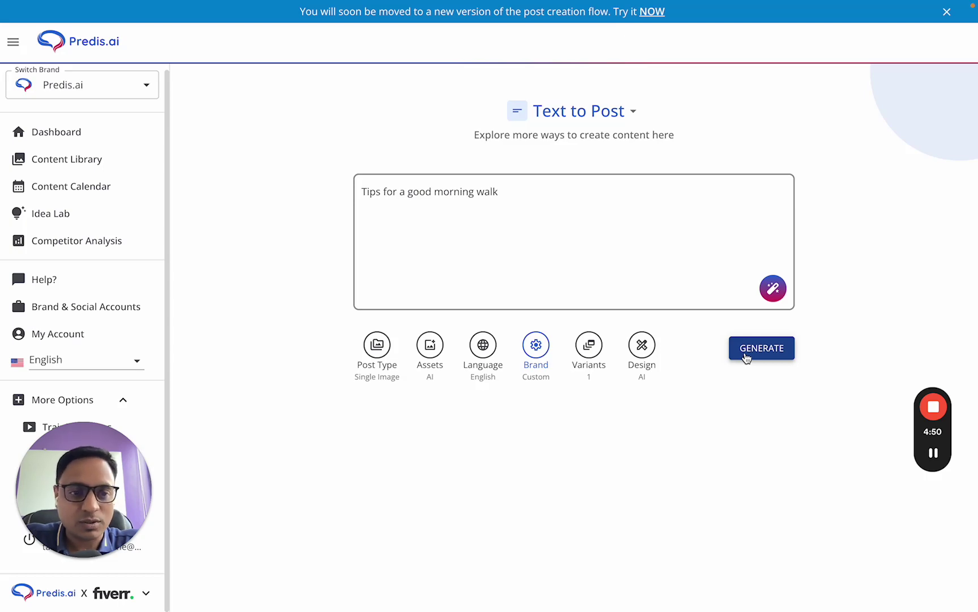
click(745, 358)
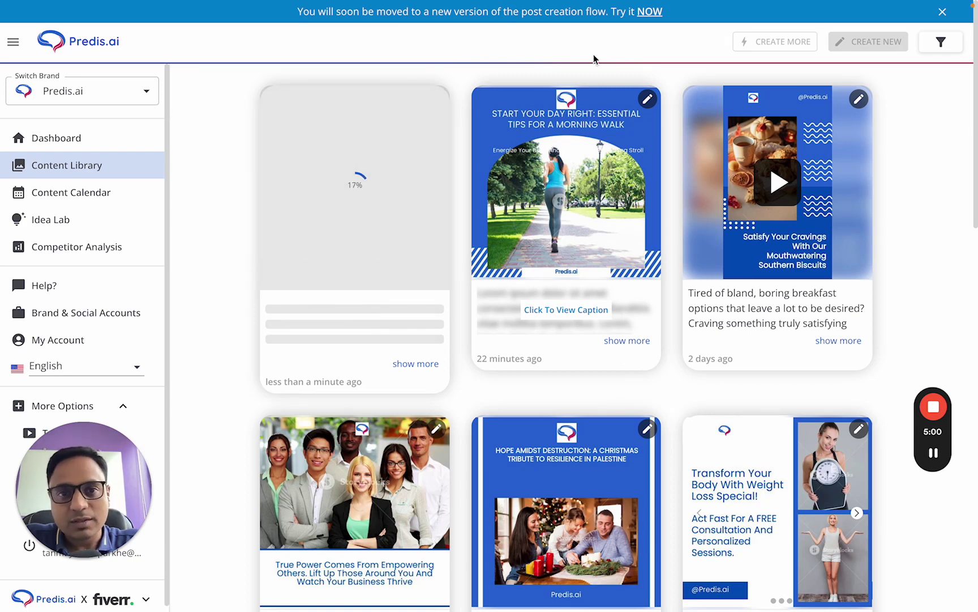
Return to the new post creation flow and change the content type to Multi-line script to Post.
click(649, 12)
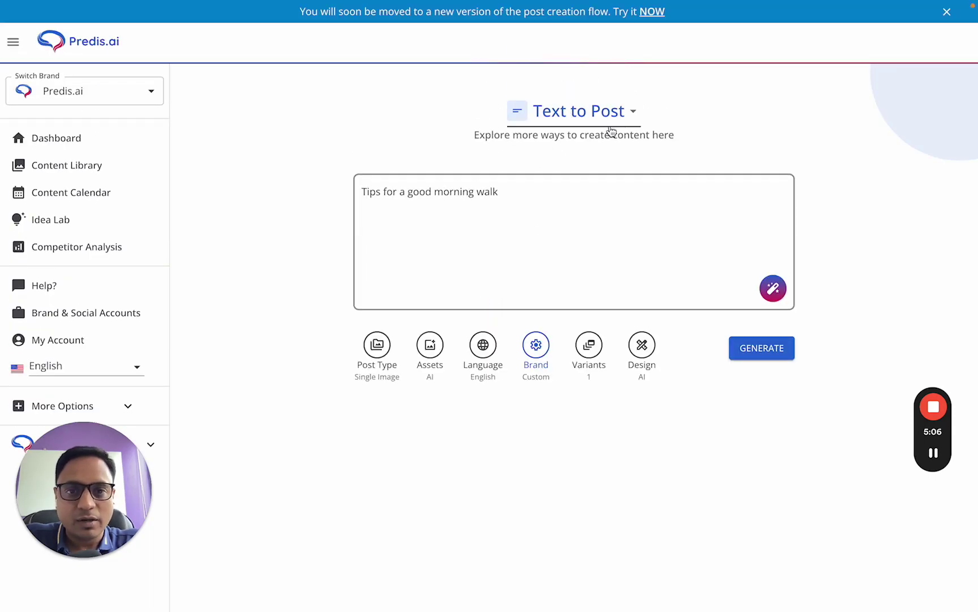
click(590, 117)
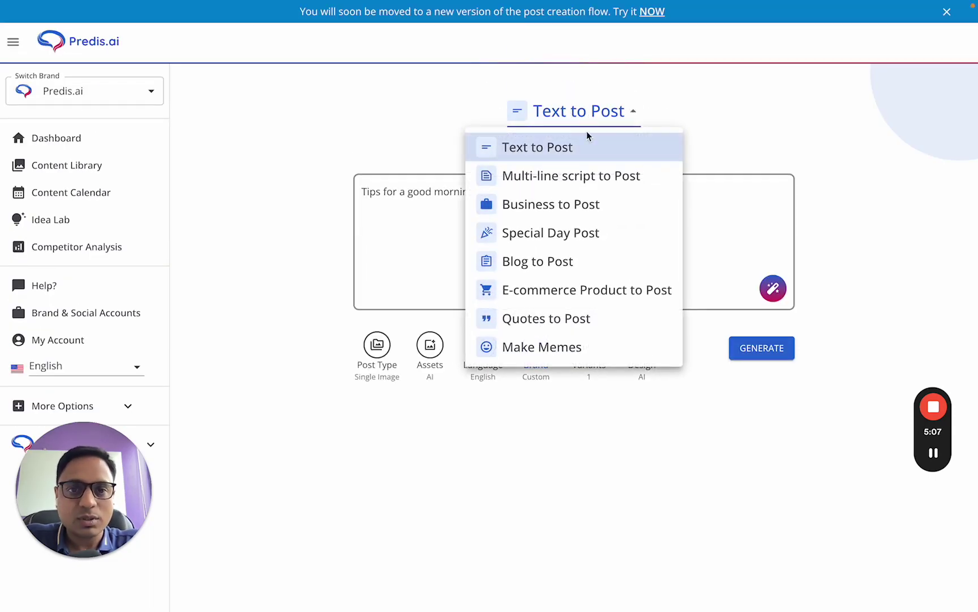
click(588, 188)
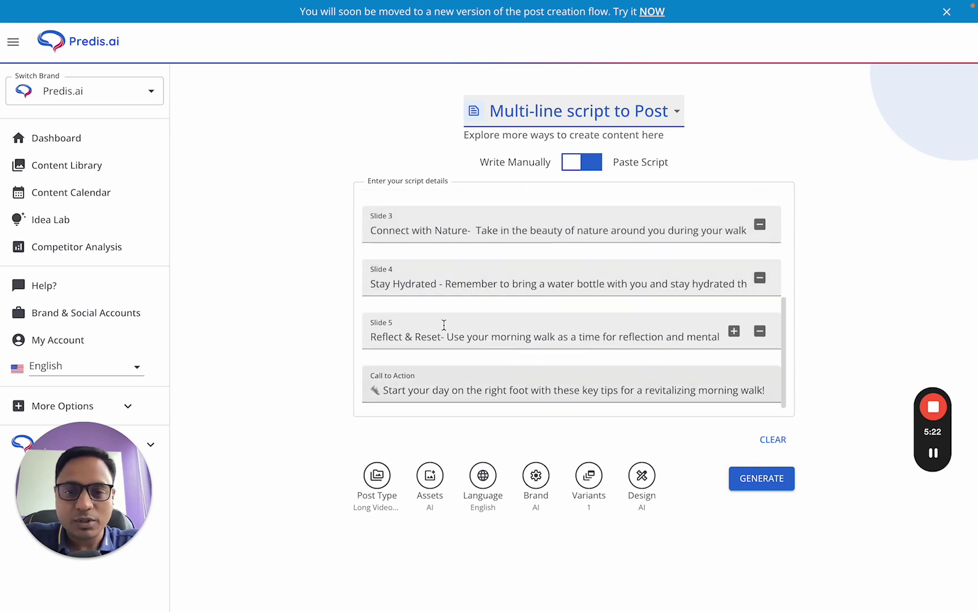
Switch the script entry to Paste Script, paste the "Rise & Shine Bright!" morning walk script, and convert it into slide fields.
scroll(480, 220, up, 5)
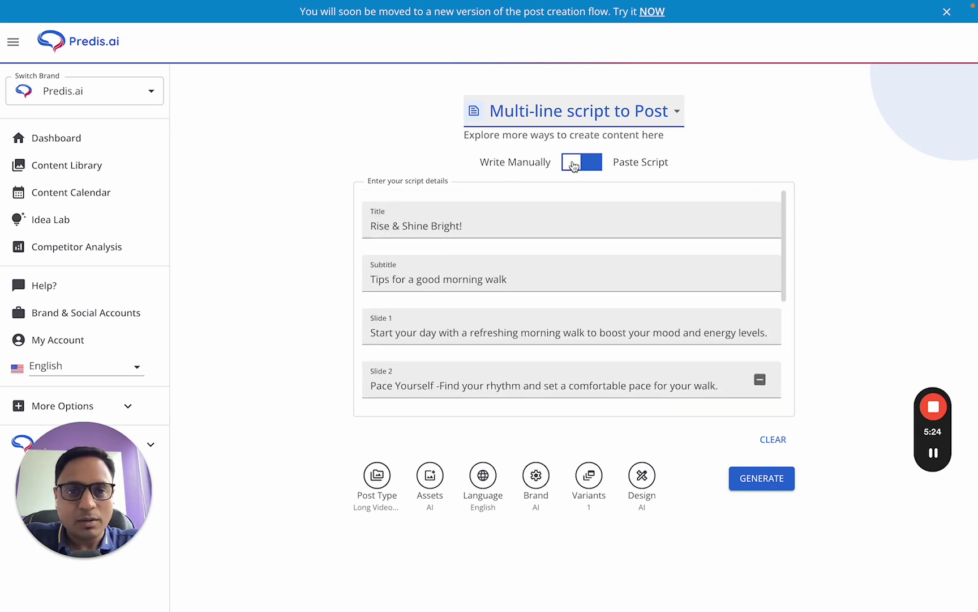
click(600, 166)
click(560, 237)
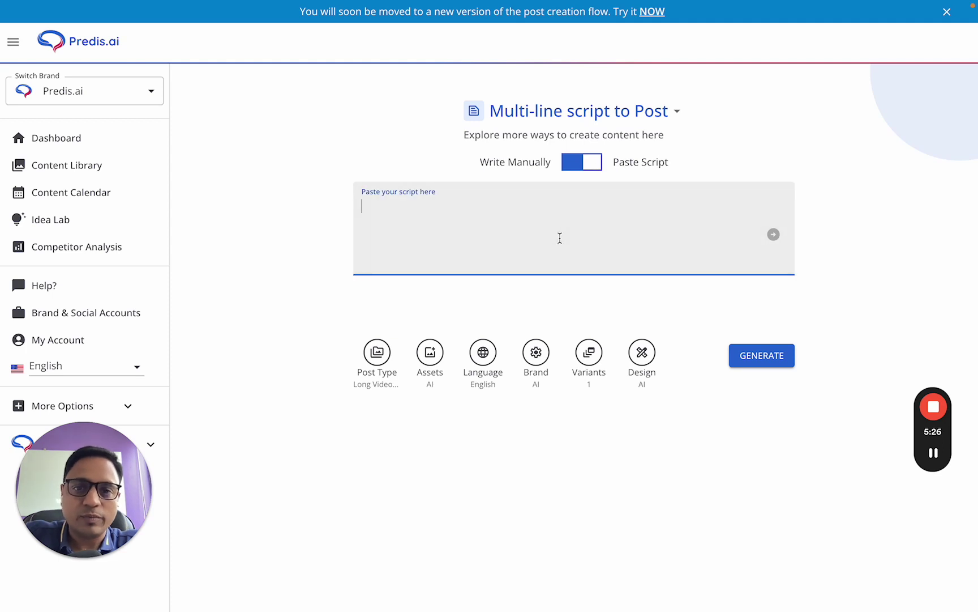
key(ctrl+v)
scroll(553, 235, up, 5)
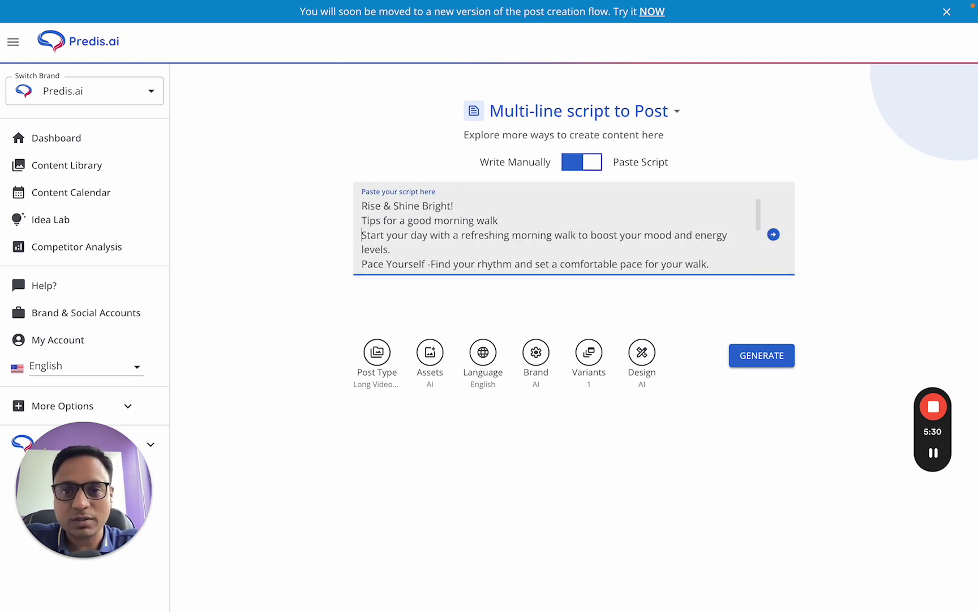
scroll(552, 235, down, 5)
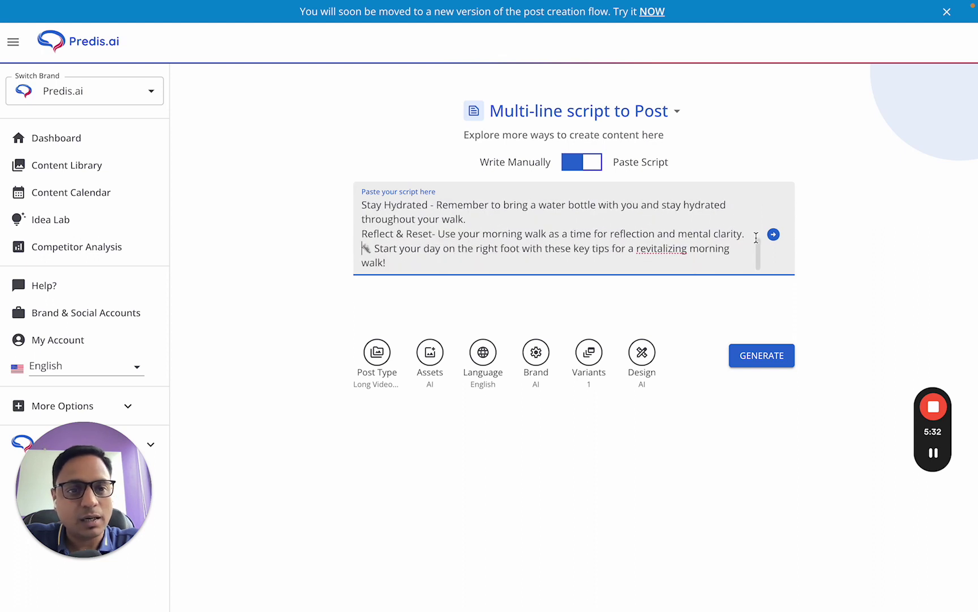
click(773, 235)
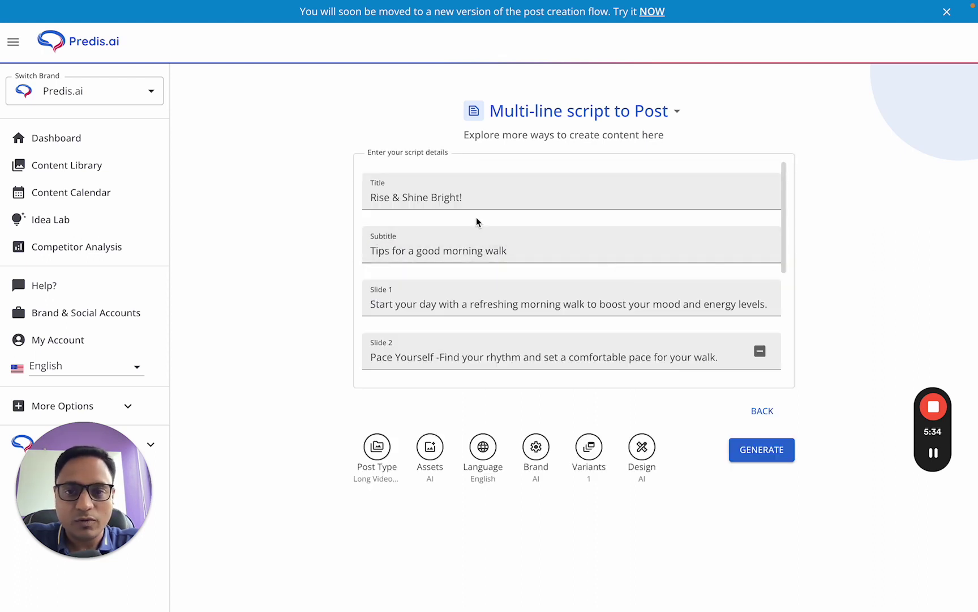
Check how the pasted script is distributed across the title, subtitle, slide and call-to-action fields.
click(482, 197)
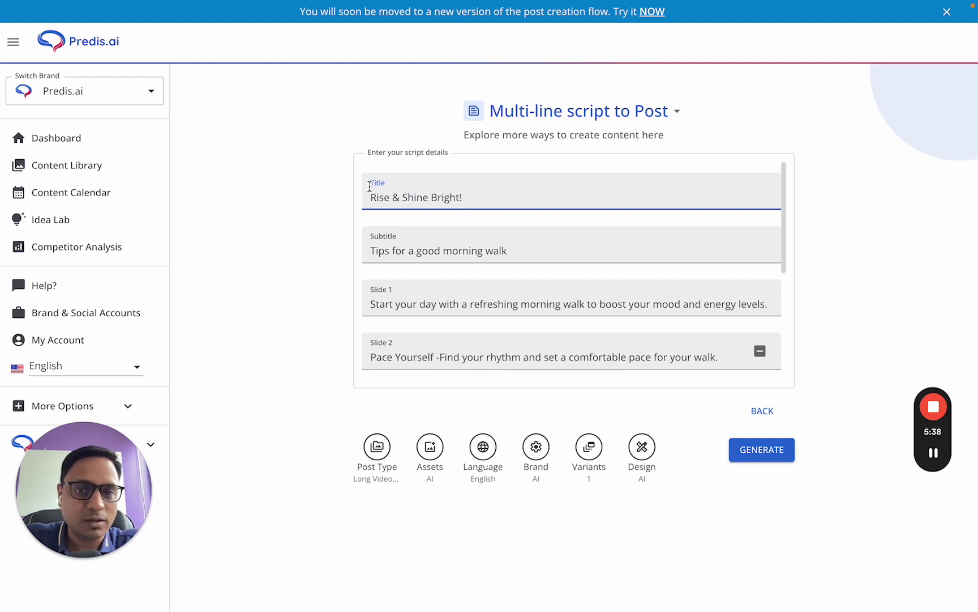
drag(371, 198, 513, 199)
click(542, 250)
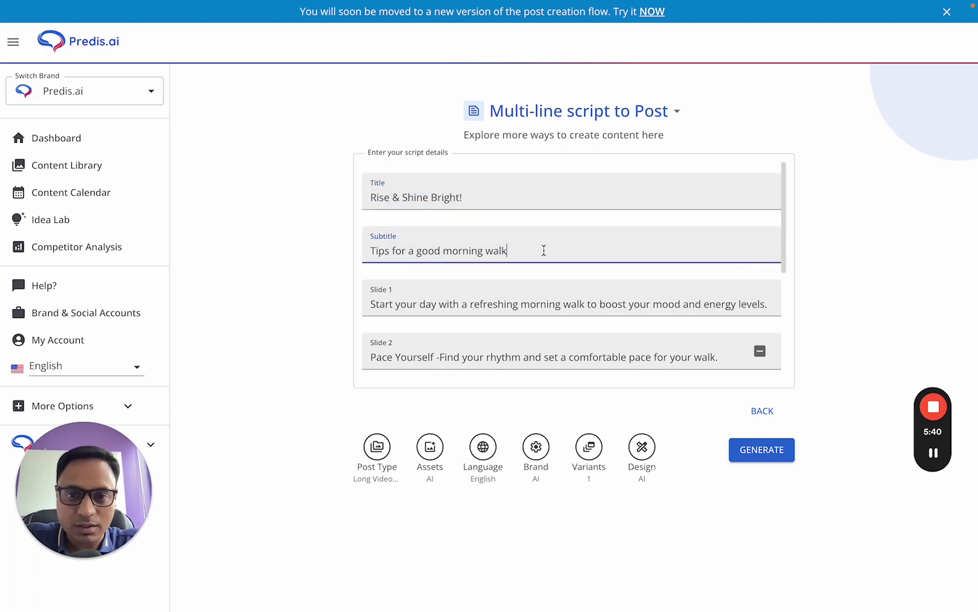
scroll(544, 249, down, 1)
click(451, 243)
click(448, 284)
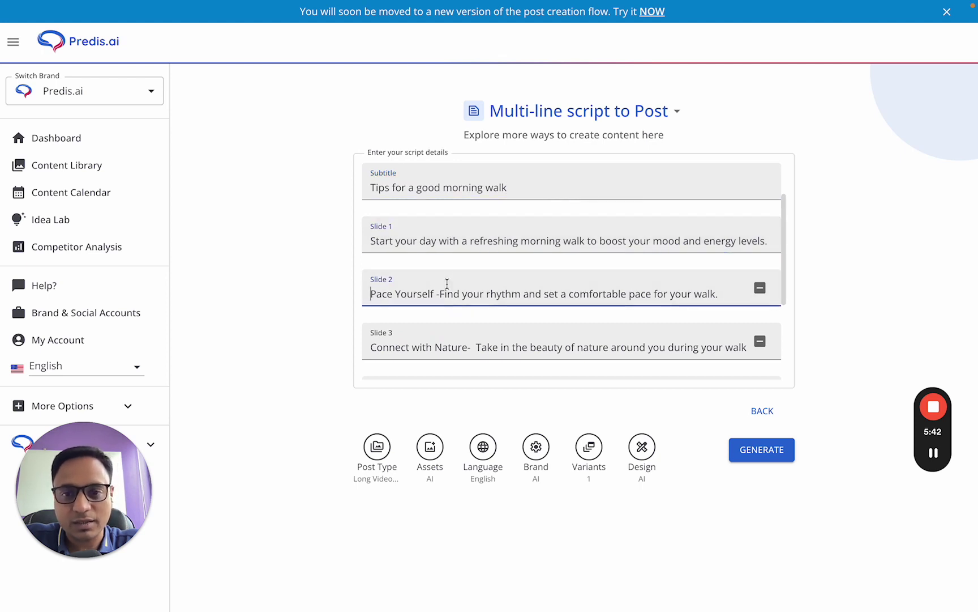
scroll(448, 283, down, 1)
click(447, 283)
scroll(447, 281, down, 1)
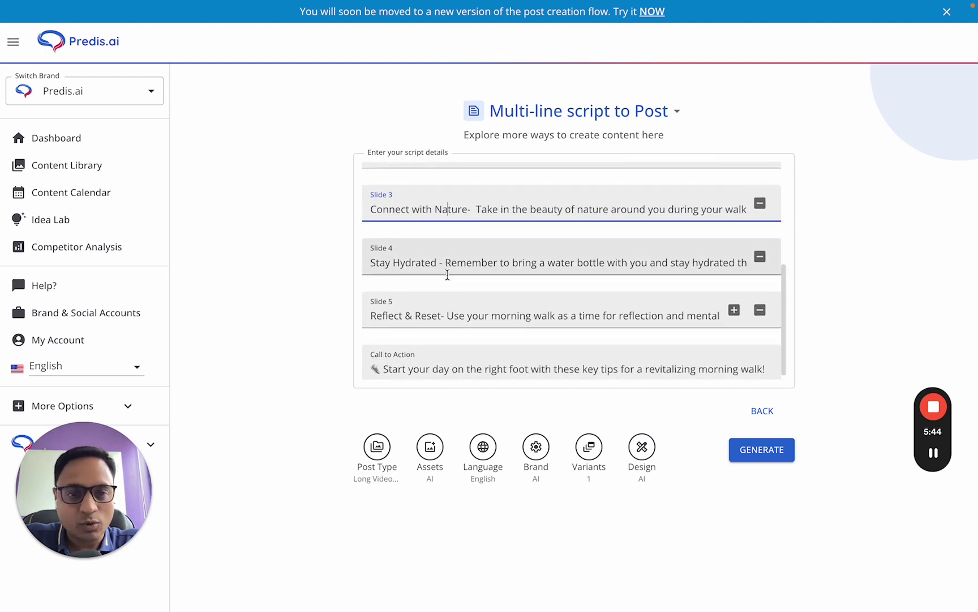
Try adding two extra slides after slide 5, remove both again, and look over the script fields.
click(734, 306)
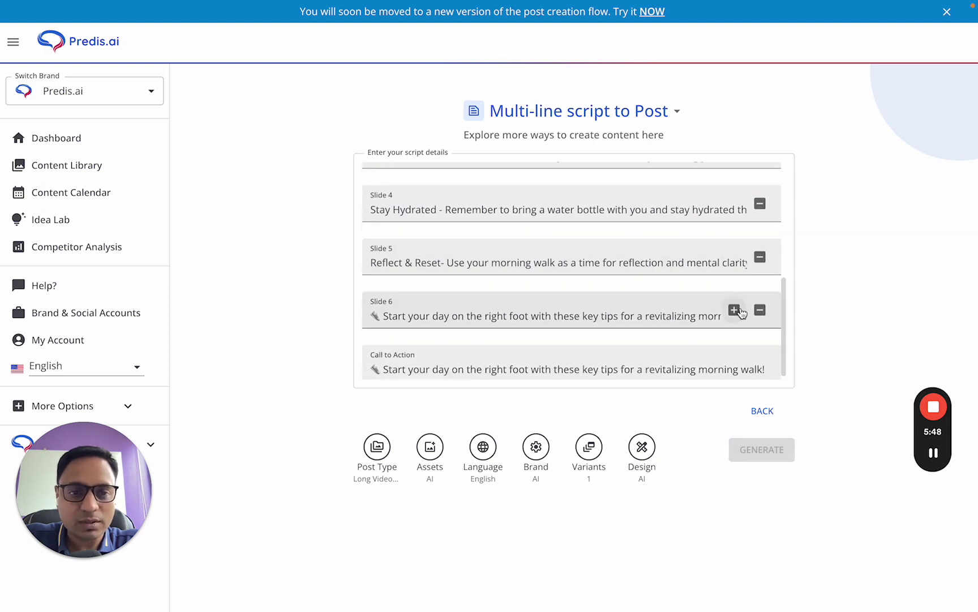
click(734, 310)
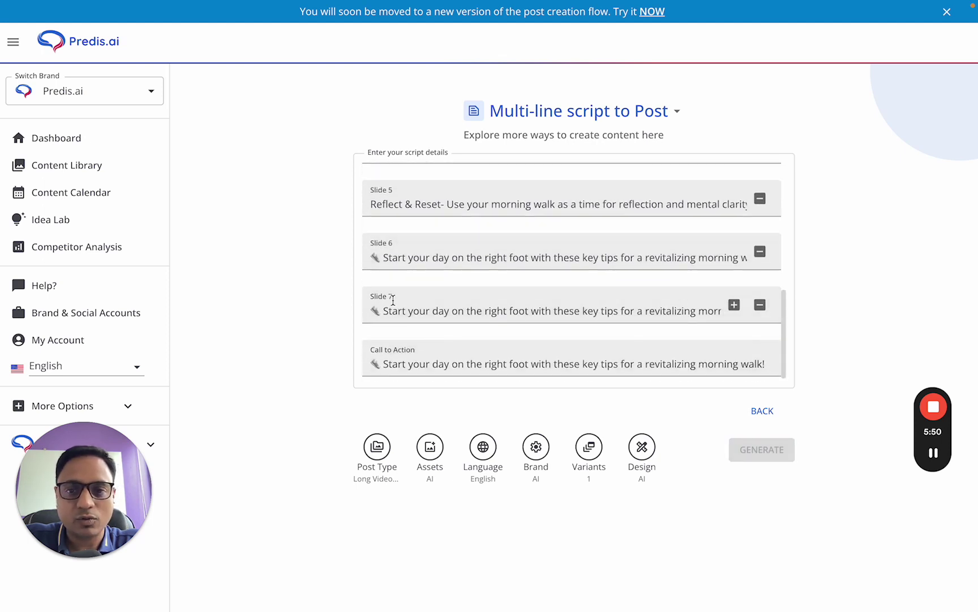
click(393, 300)
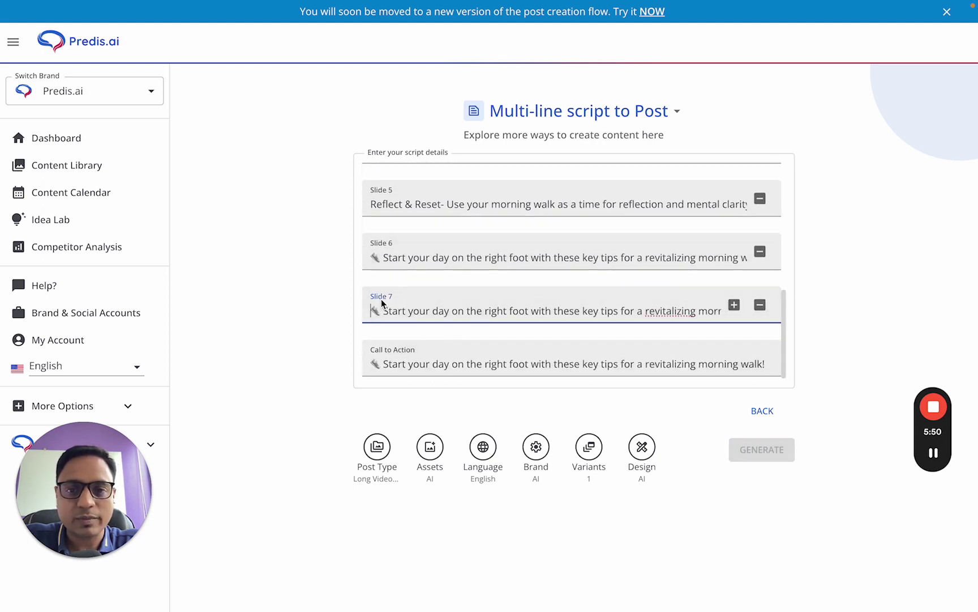
click(760, 254)
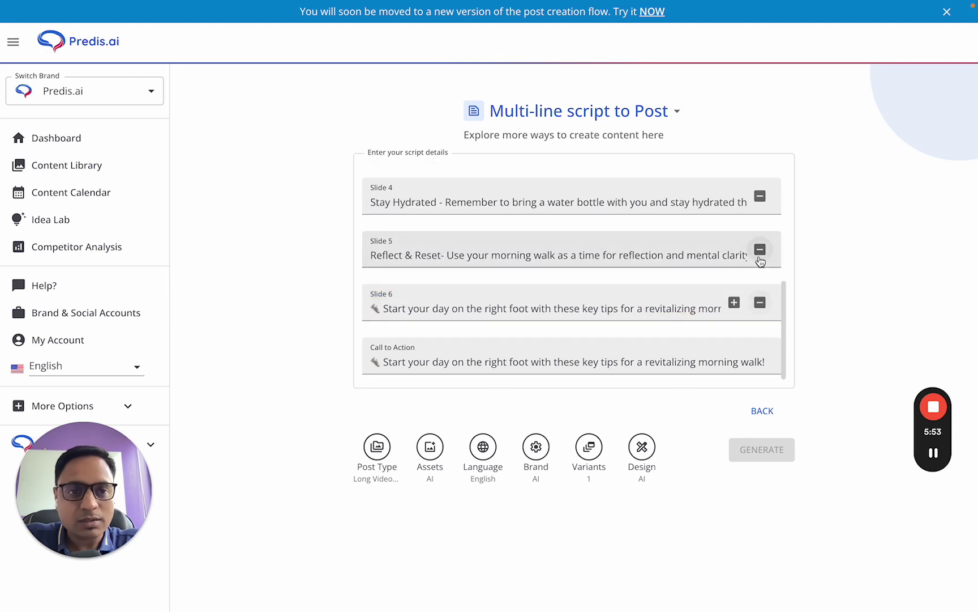
click(760, 302)
scroll(682, 264, up, 1)
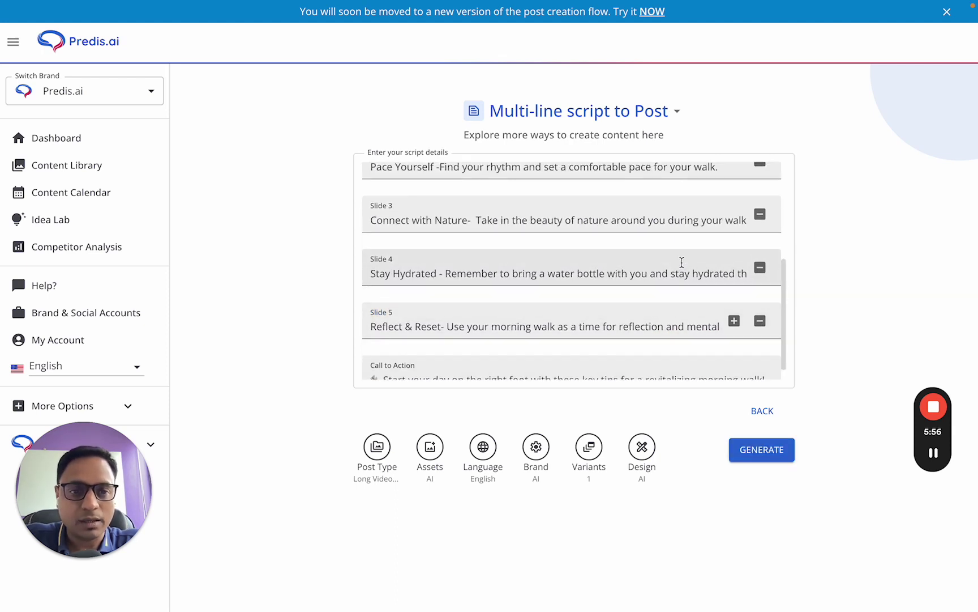
scroll(622, 240, up, 3)
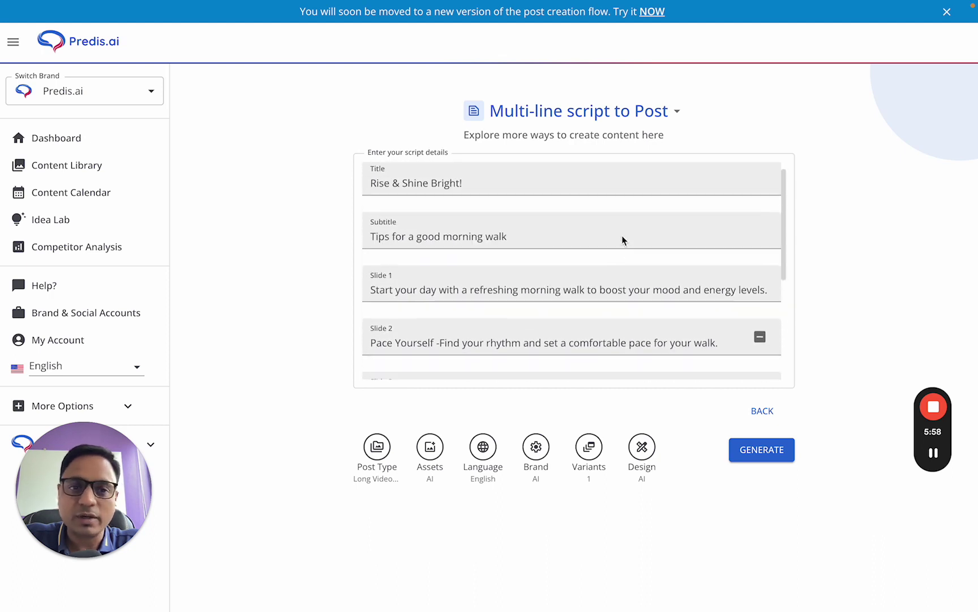
scroll(622, 240, down, 5)
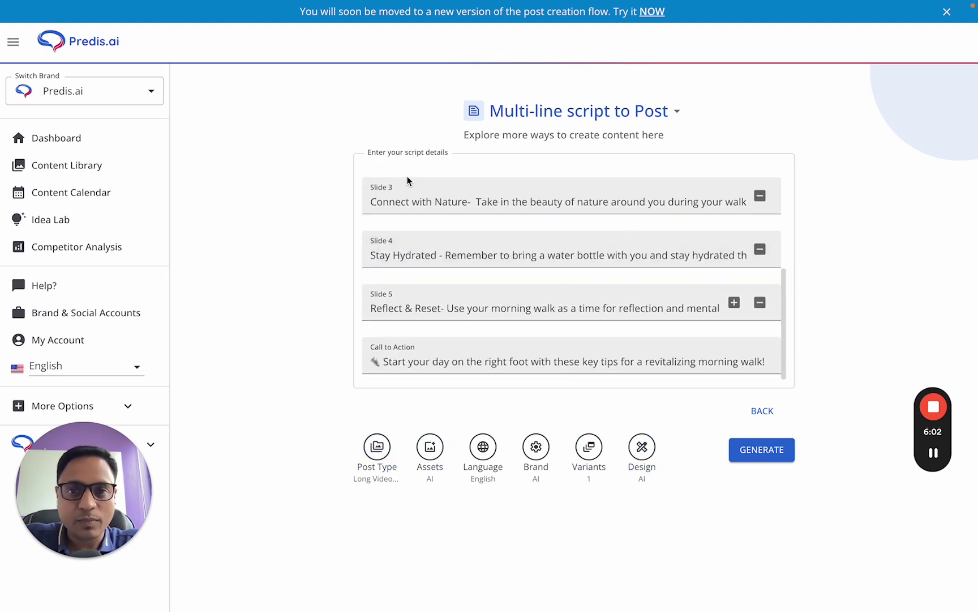
Check the post type choices and the input and output language settings for the multi-line script post.
click(377, 451)
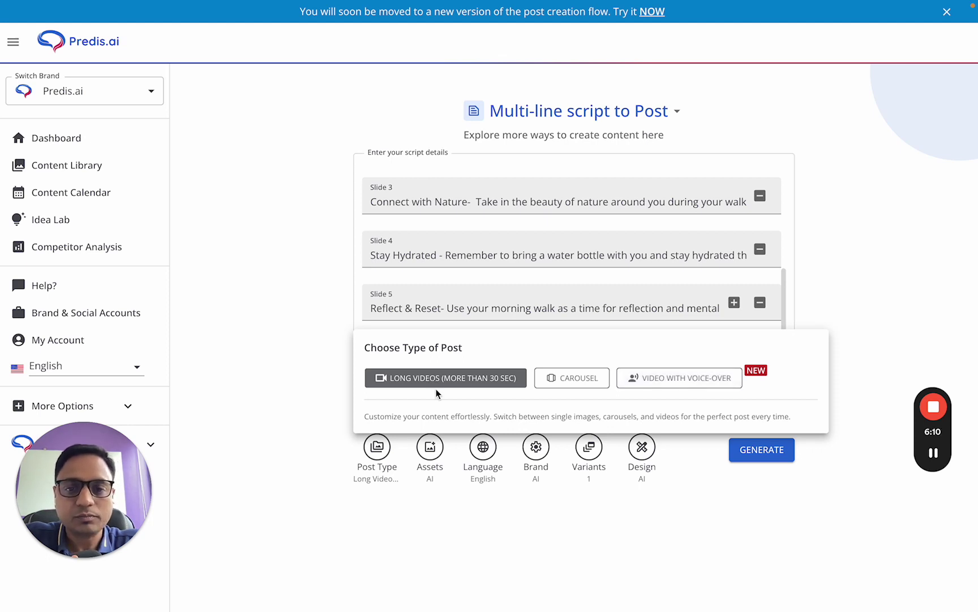
click(427, 507)
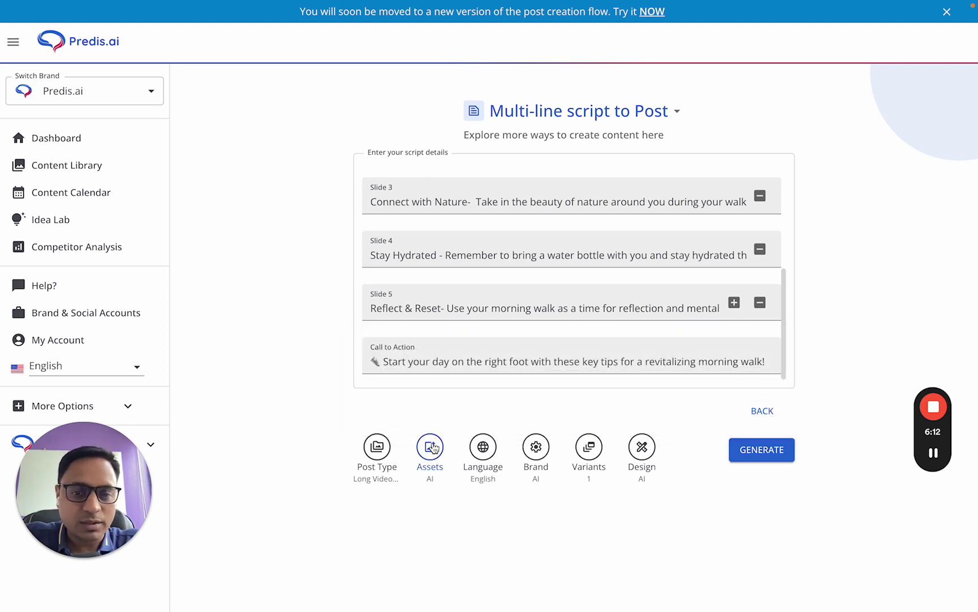
click(490, 453)
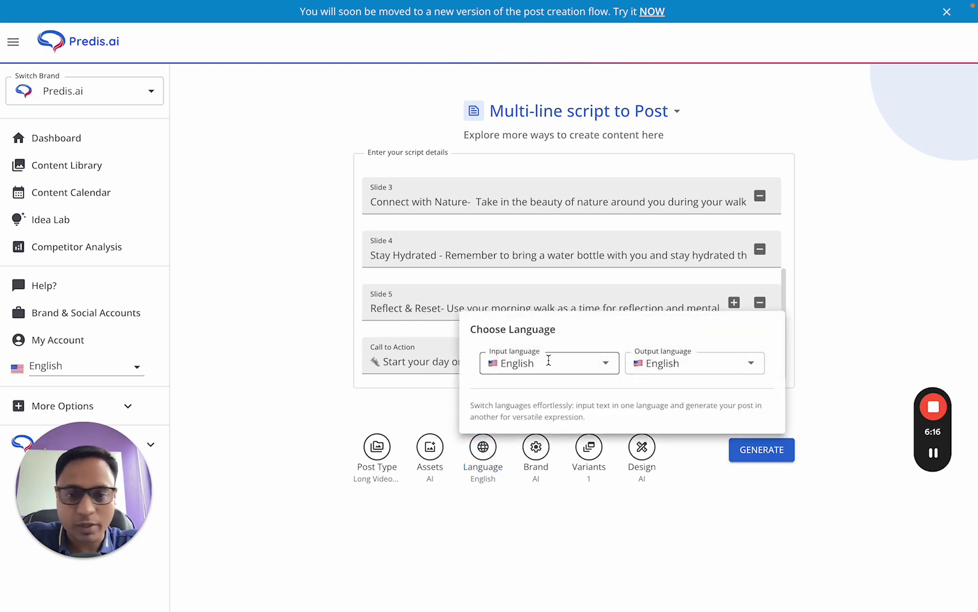
click(521, 514)
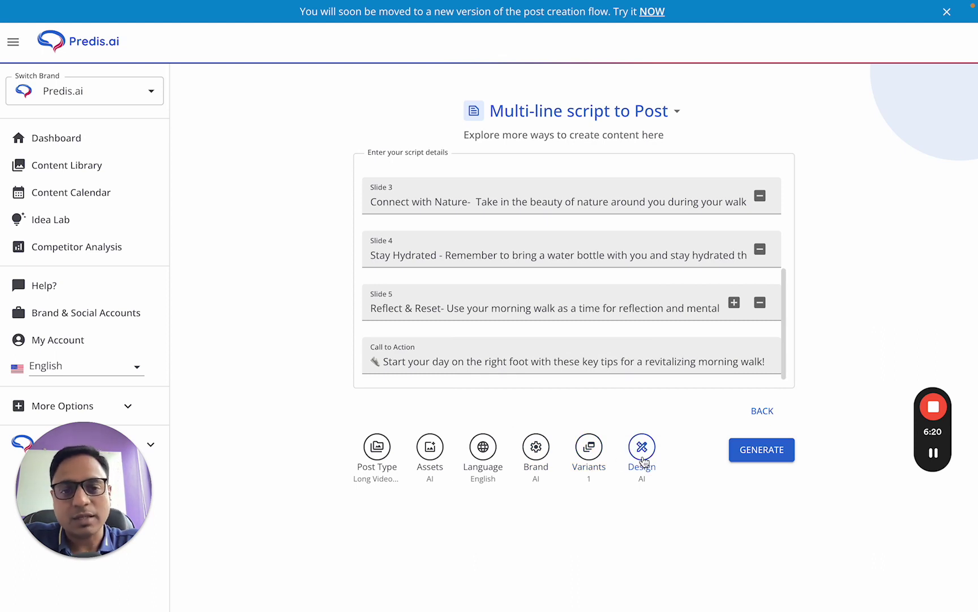
Change the content type to Business to Post.
click(611, 113)
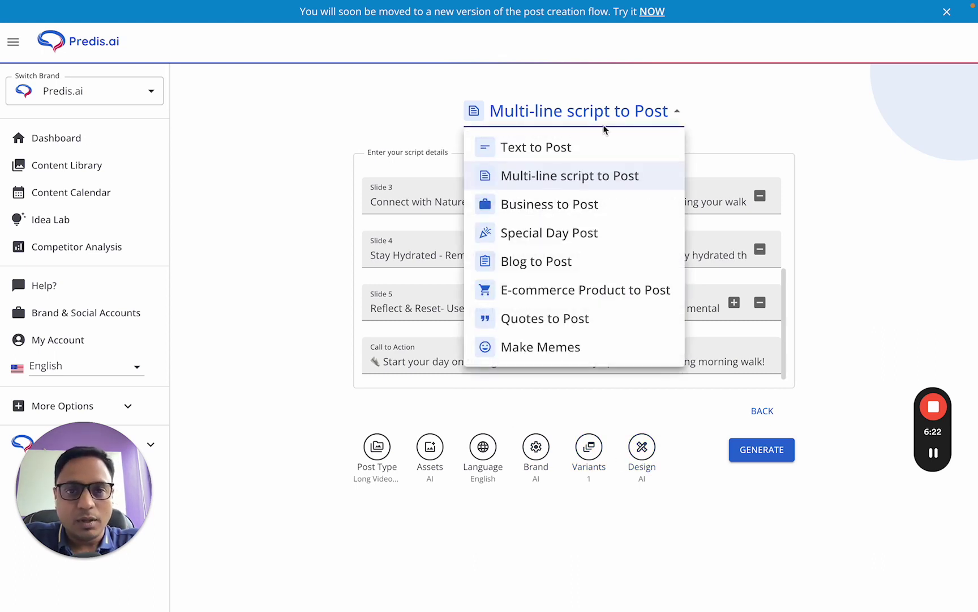
click(570, 205)
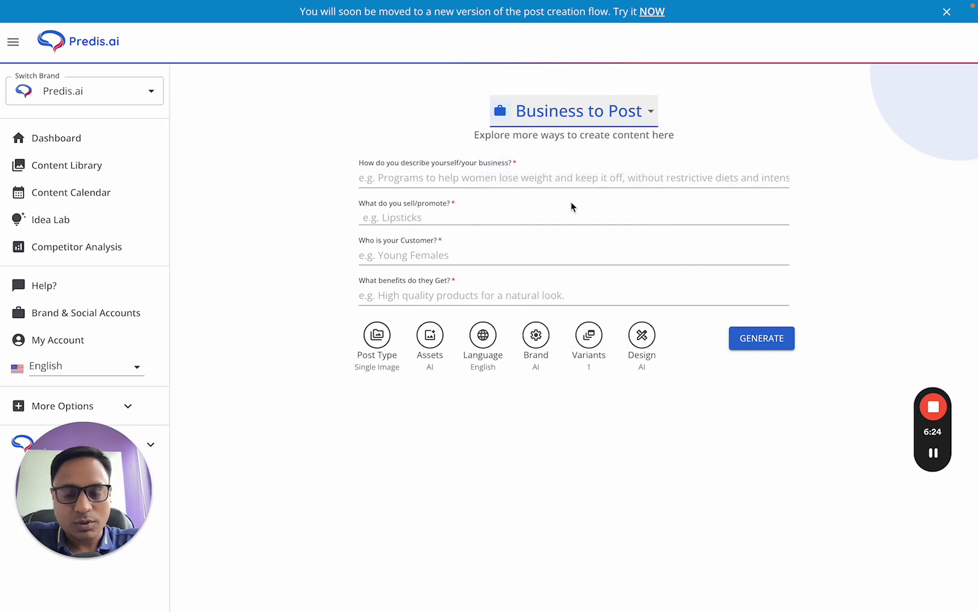
click(593, 114)
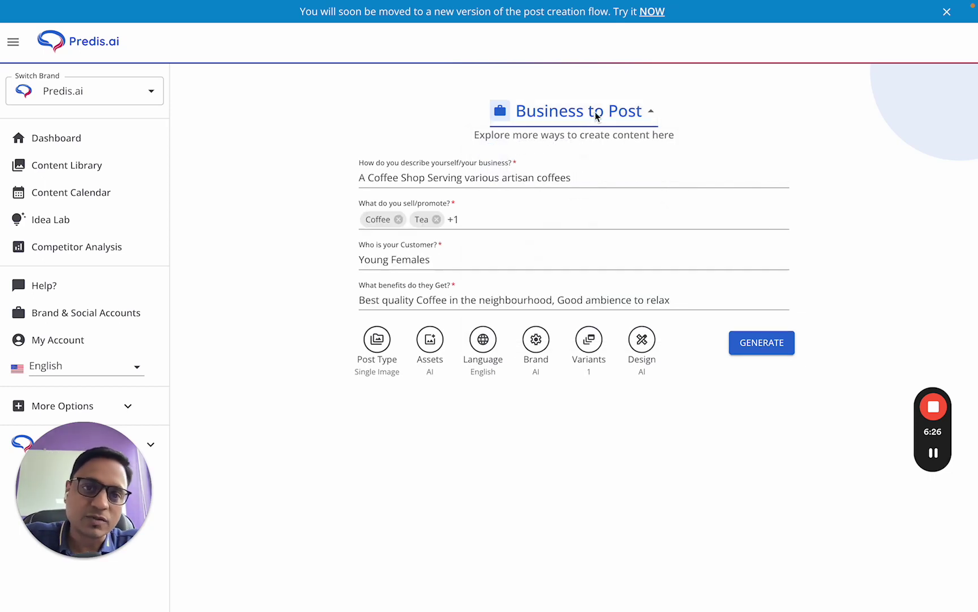
click(737, 154)
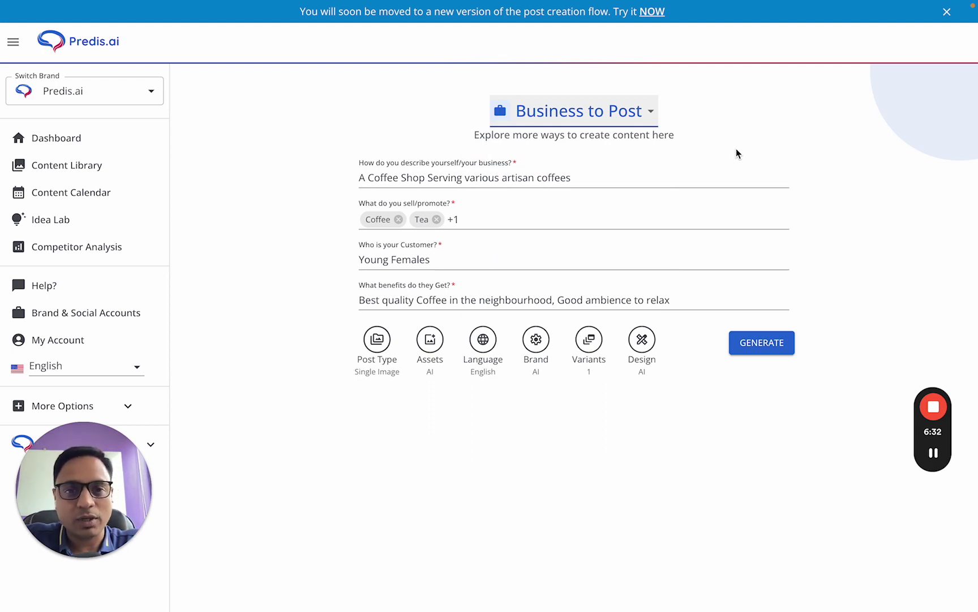
Review the business description and sell/promote fields, along with the post type setting of the Business to Post form.
drag(601, 178, 286, 180)
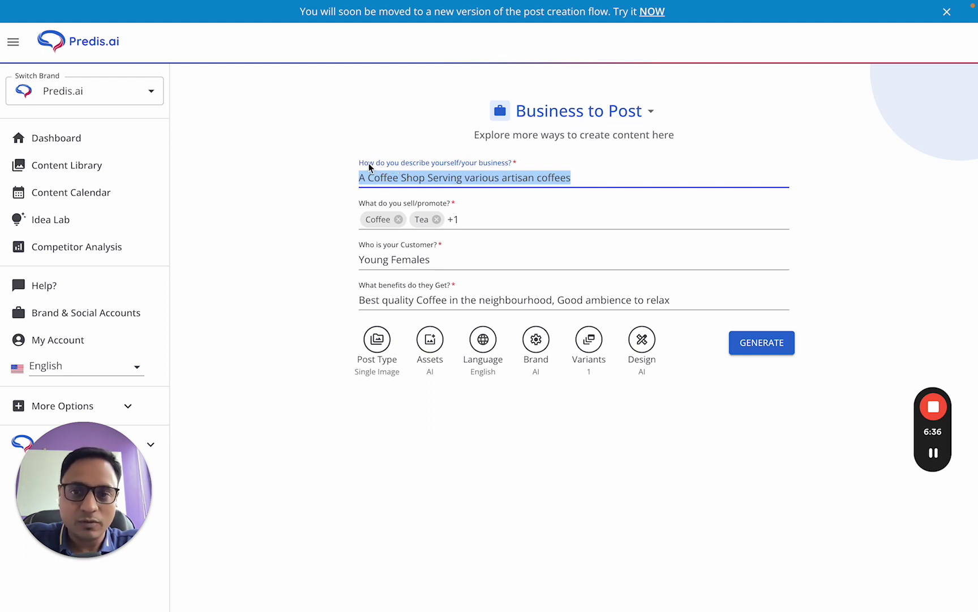
drag(368, 163, 515, 163)
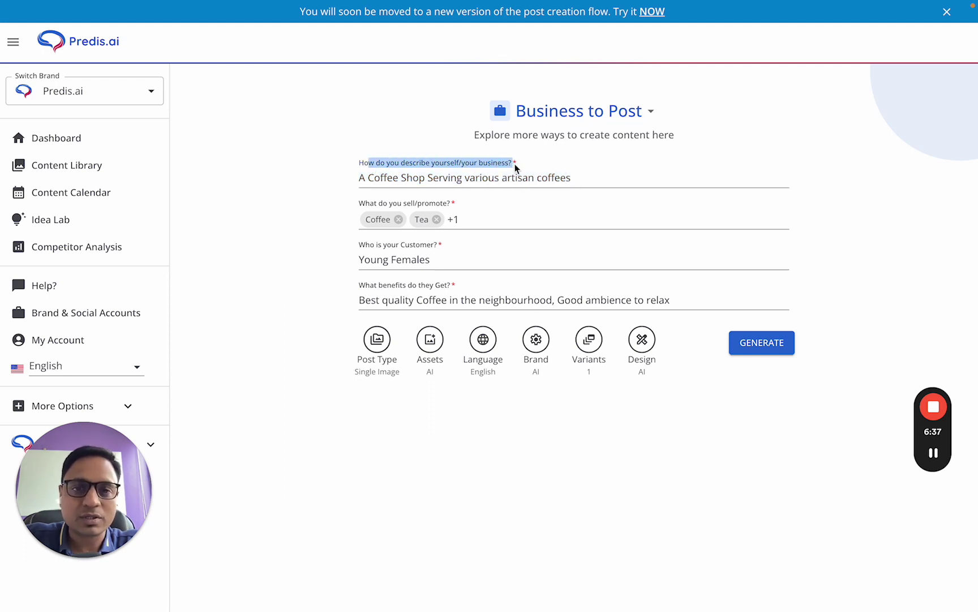
click(436, 164)
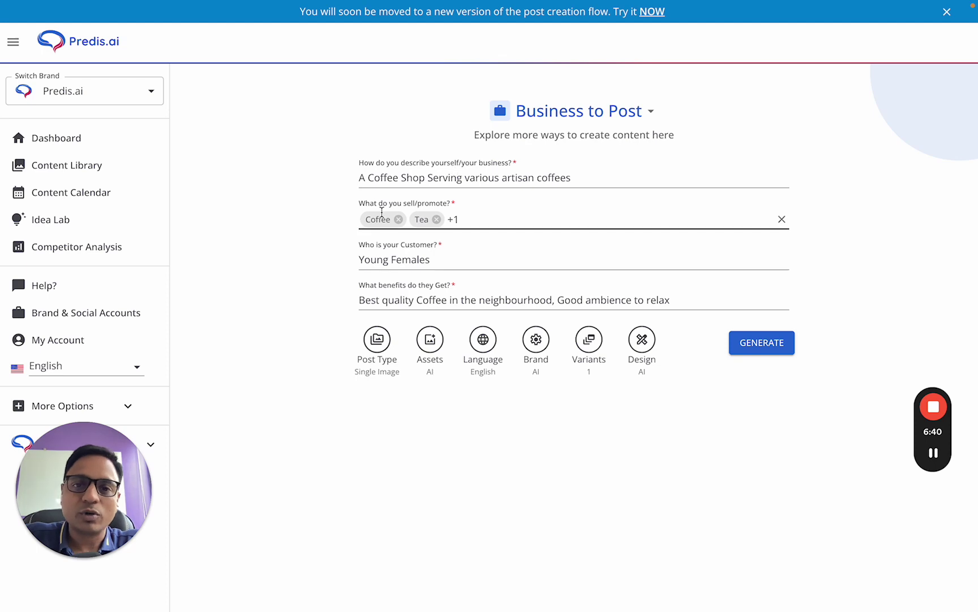
drag(359, 208, 469, 213)
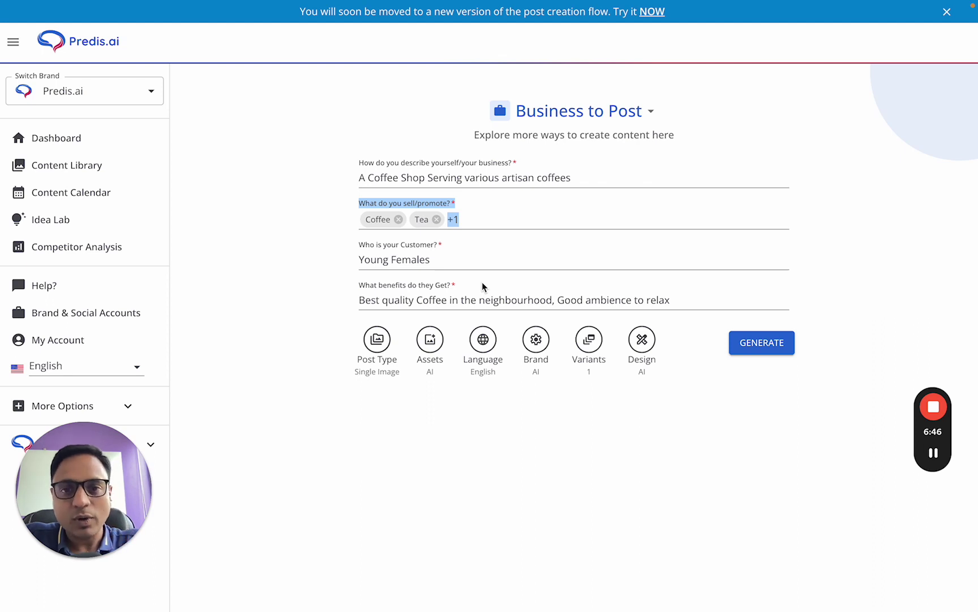
click(500, 435)
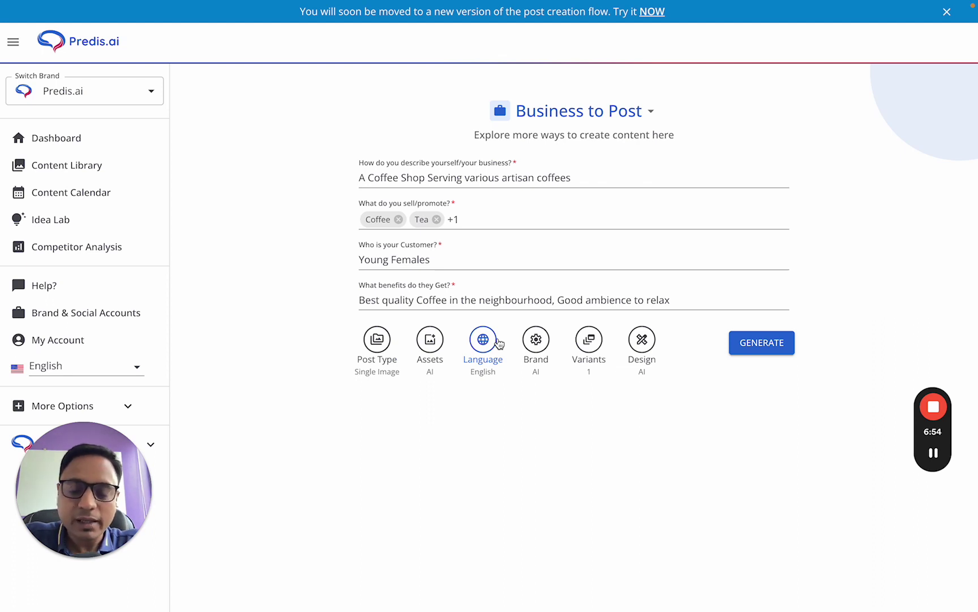
click(378, 343)
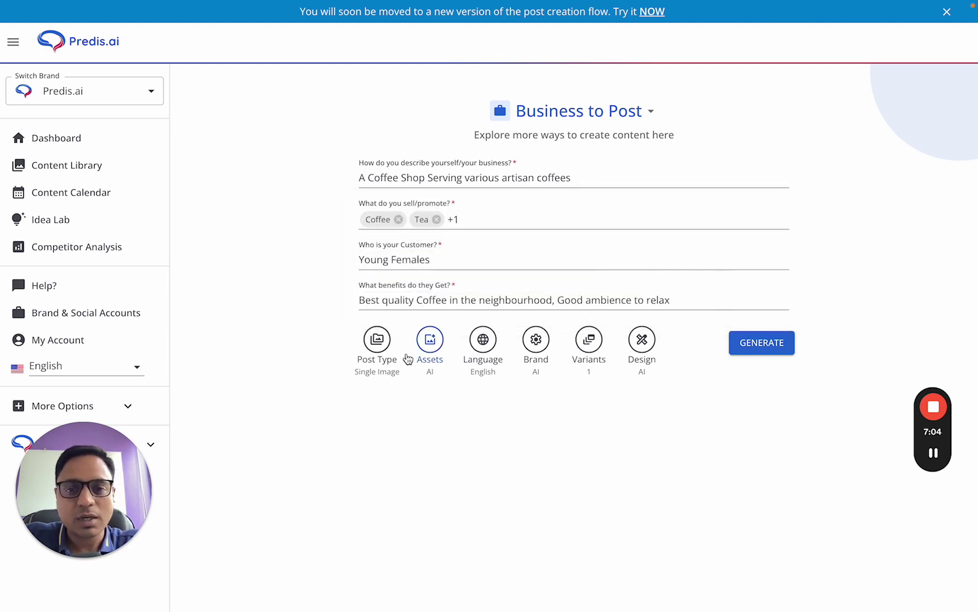
click(762, 343)
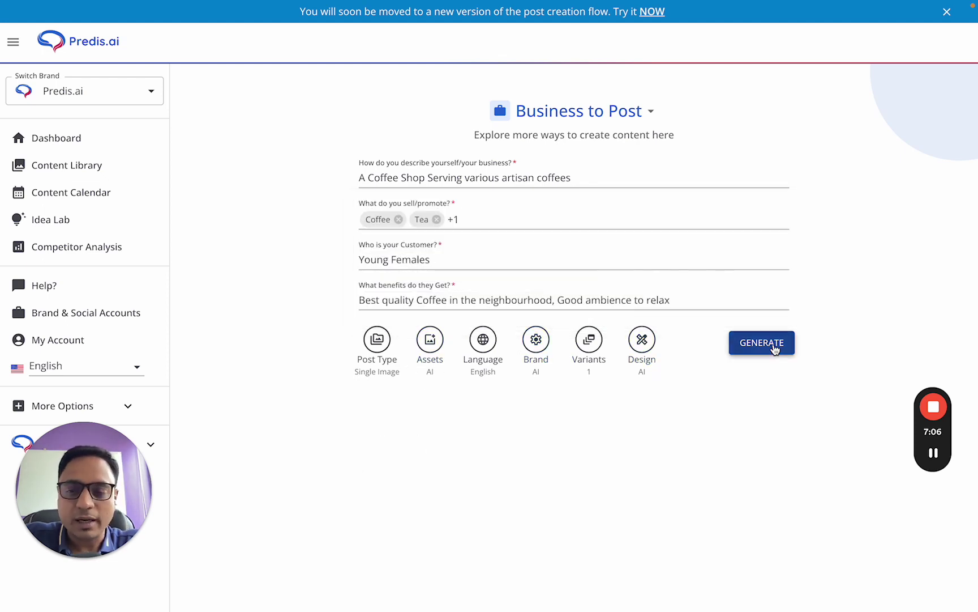
Change the content type to Special Day Post and choose Mother's Day as the special day.
click(560, 120)
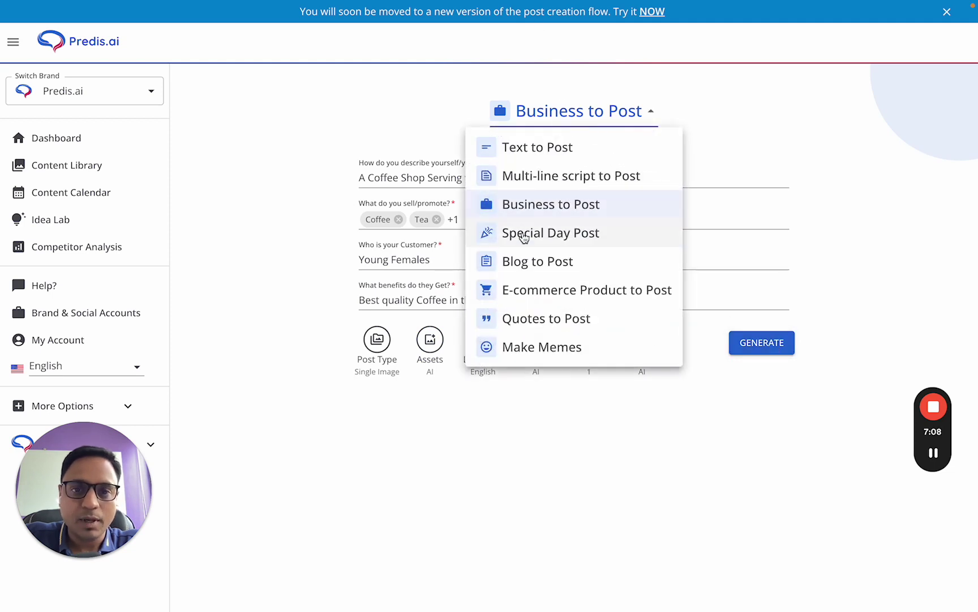
click(546, 241)
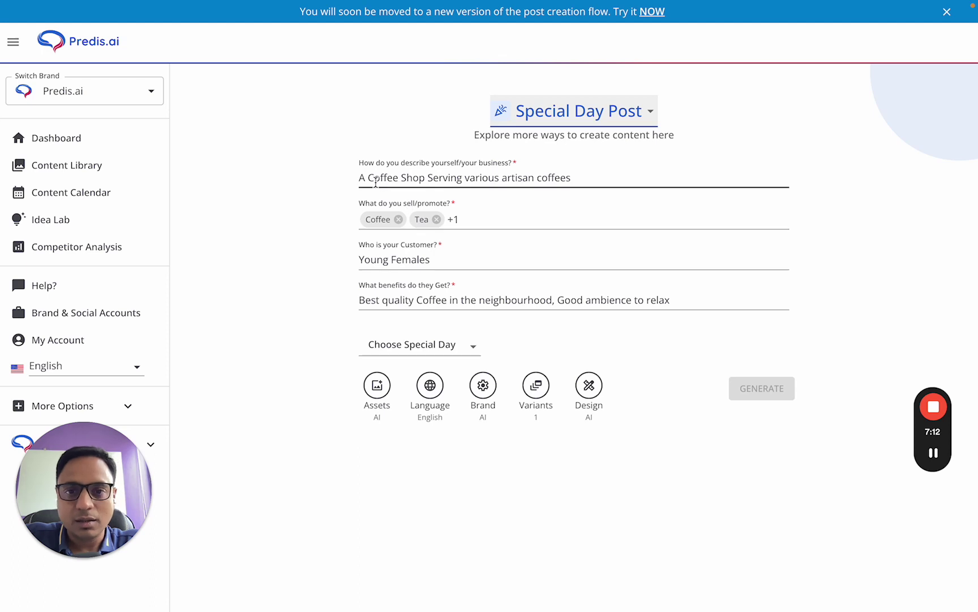
click(436, 347)
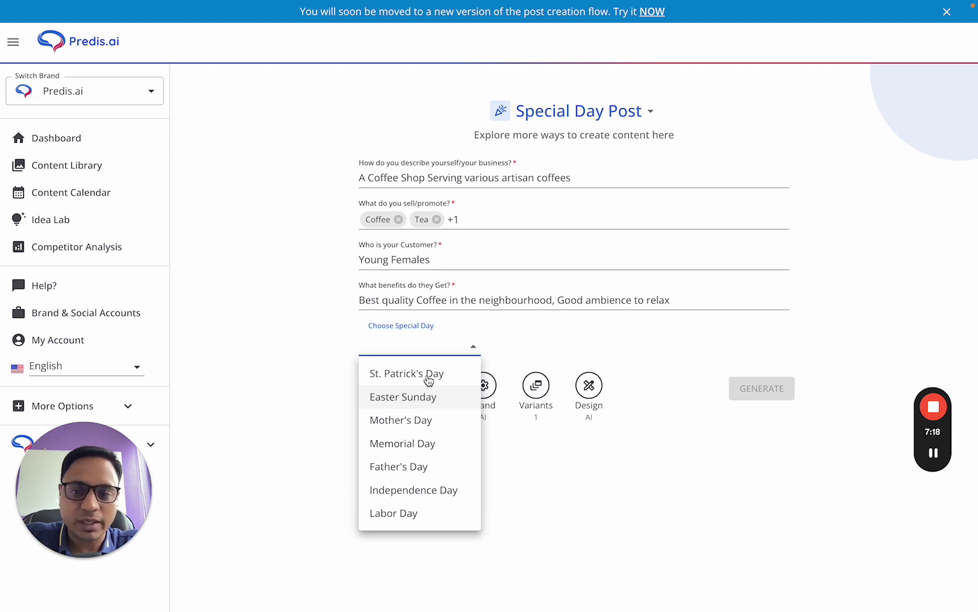
click(425, 426)
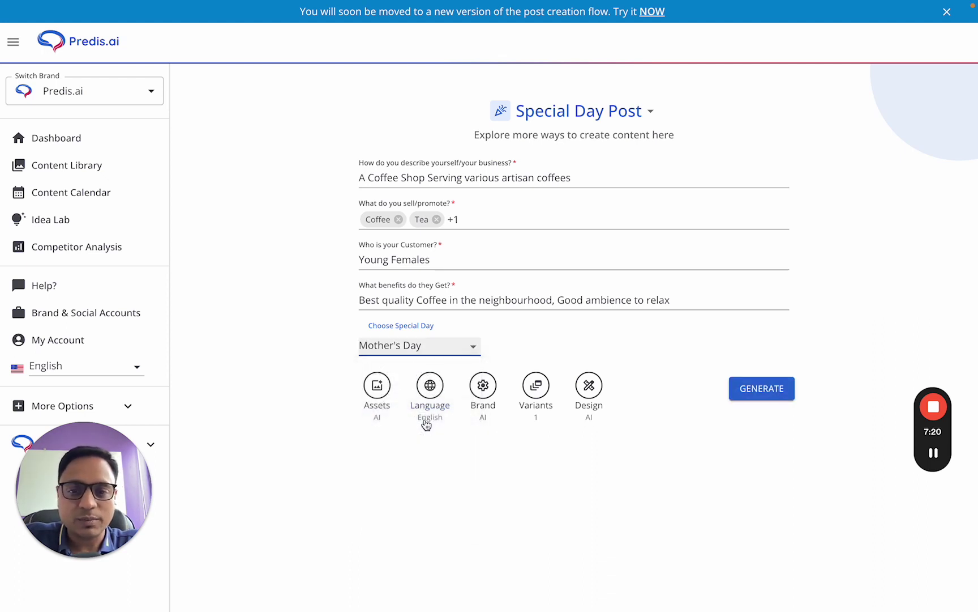
Look over the single-image design templates for Mother's Day, close the gallery unchanged, and review the list of special days.
click(592, 395)
click(677, 321)
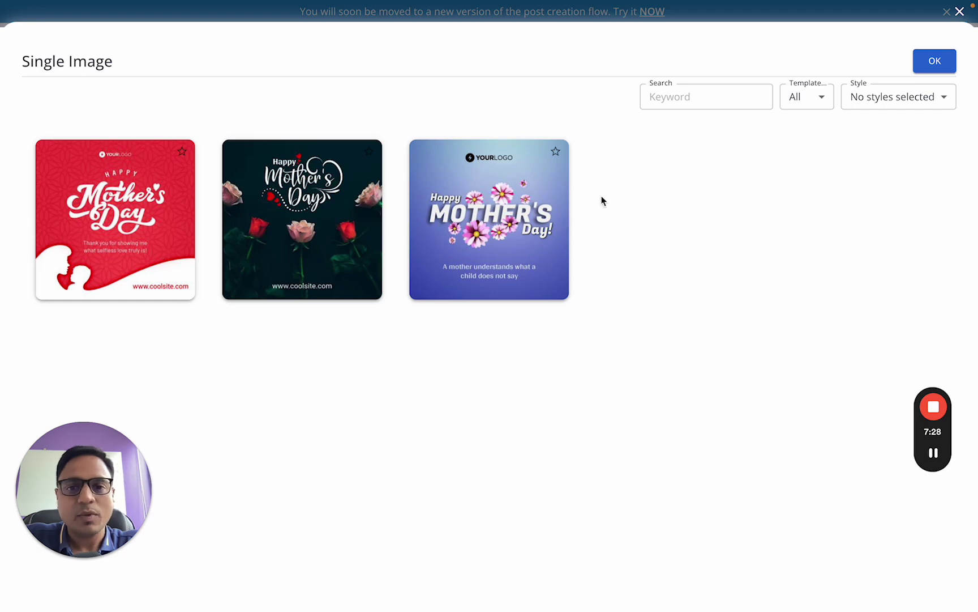
click(959, 13)
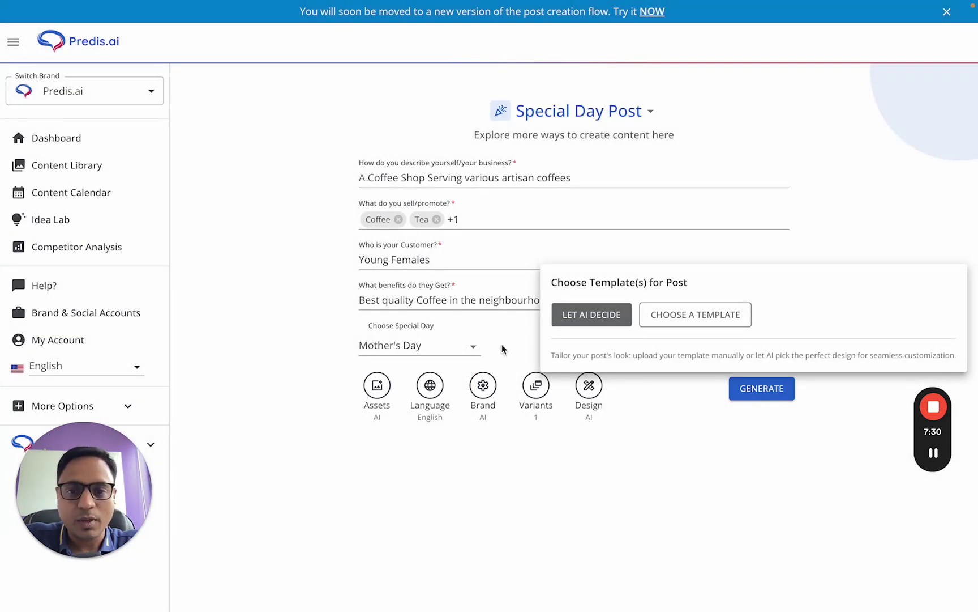
click(465, 345)
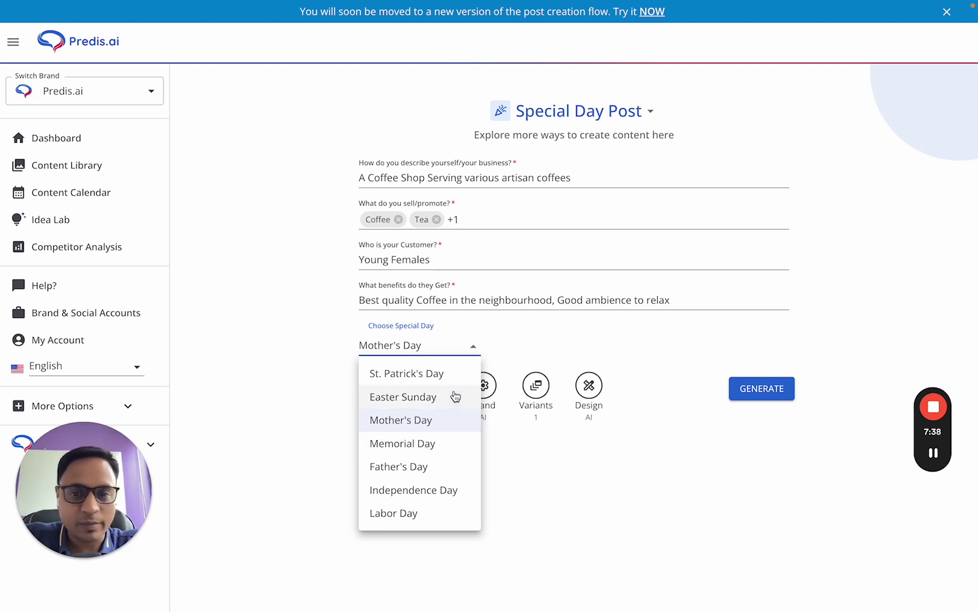
click(328, 372)
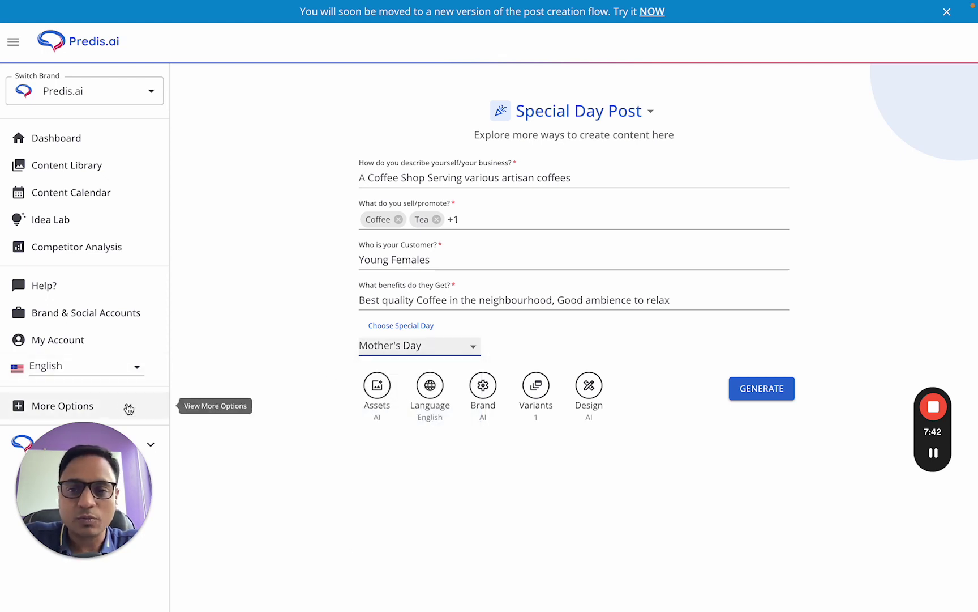
click(551, 116)
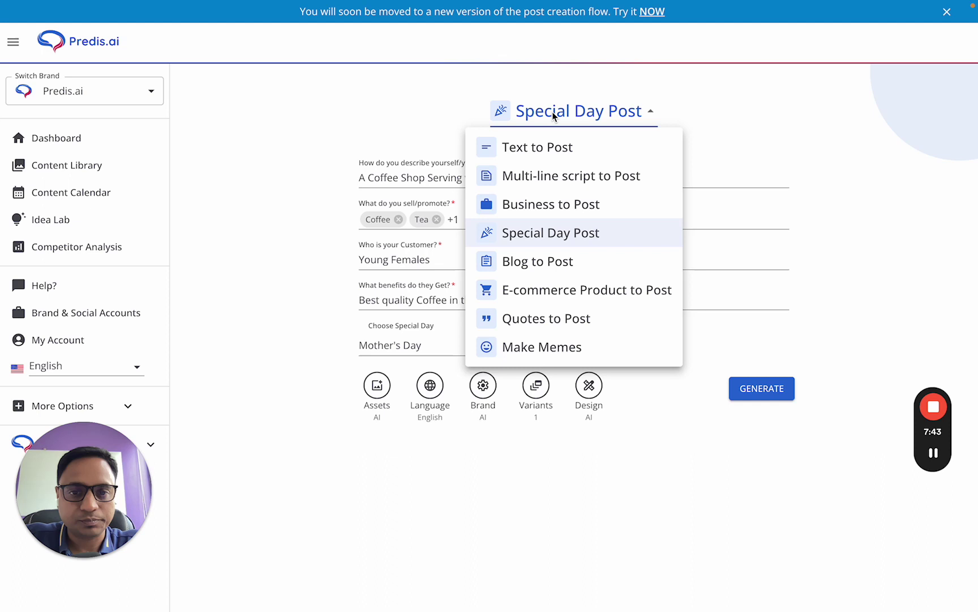
click(534, 271)
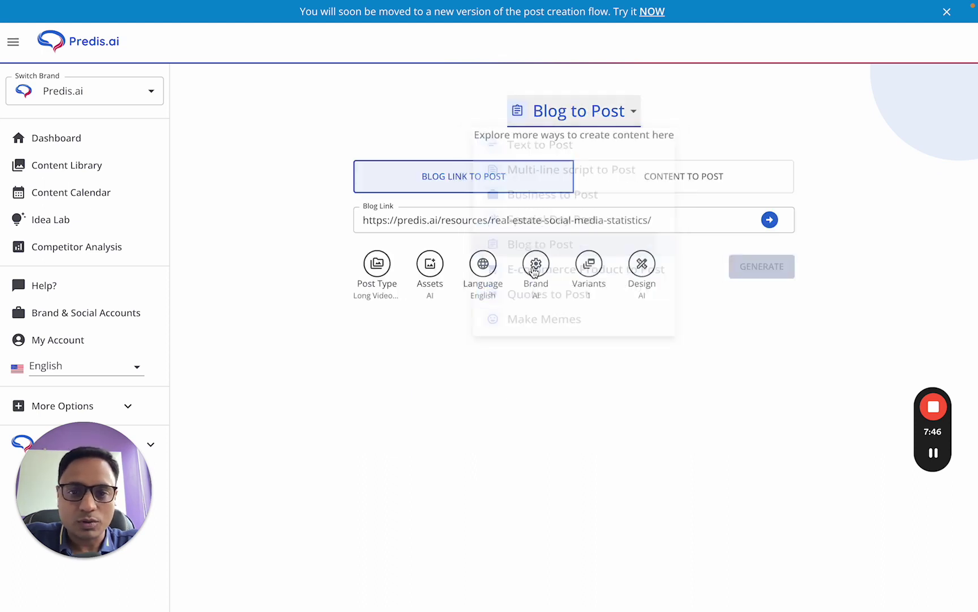
click(636, 222)
drag(663, 223, 314, 226)
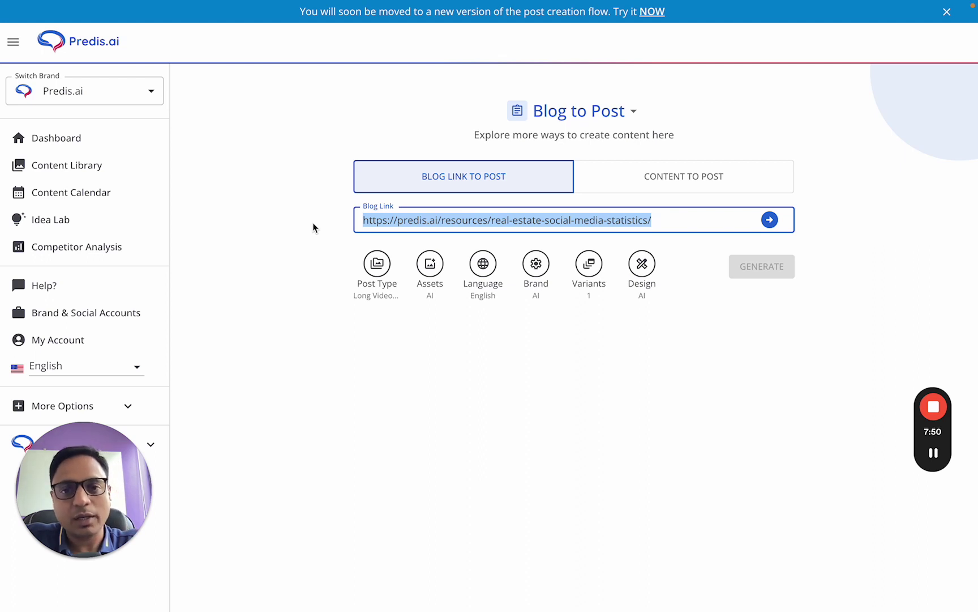
click(773, 225)
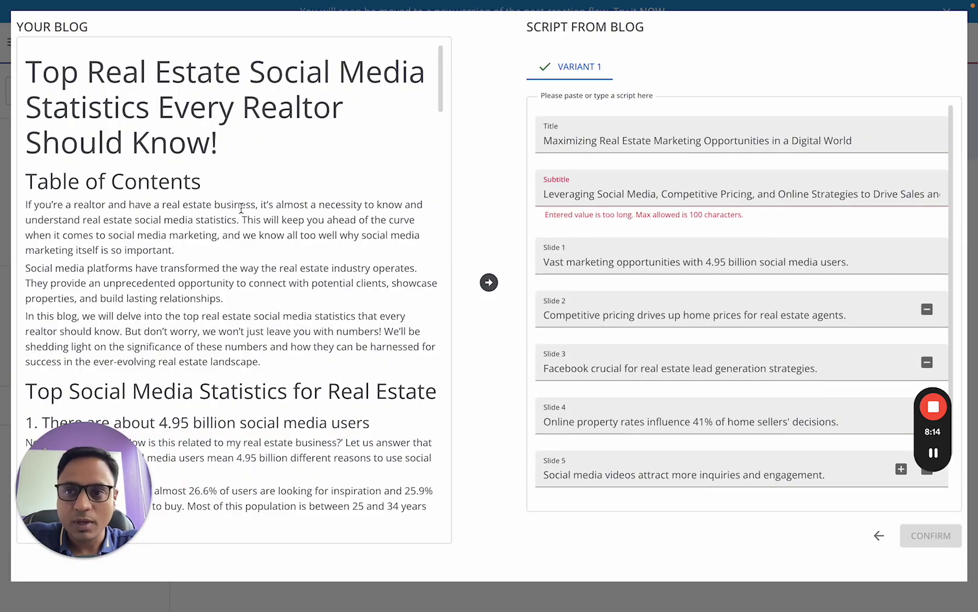
Read through the imported blog and compare it with the generated script's title, full subtitle, slides and call to action.
scroll(242, 208, down, 7)
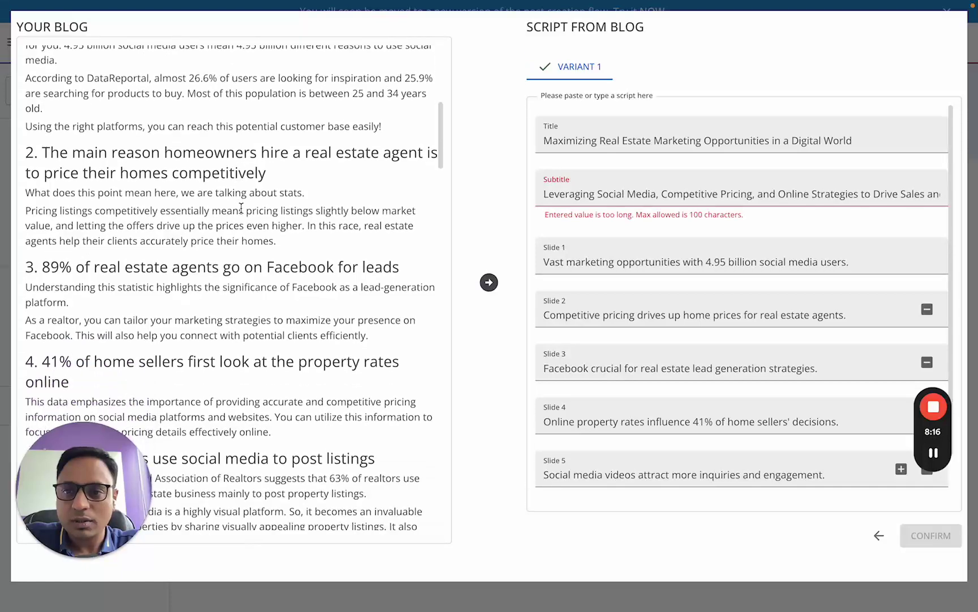
scroll(241, 209, down, 13)
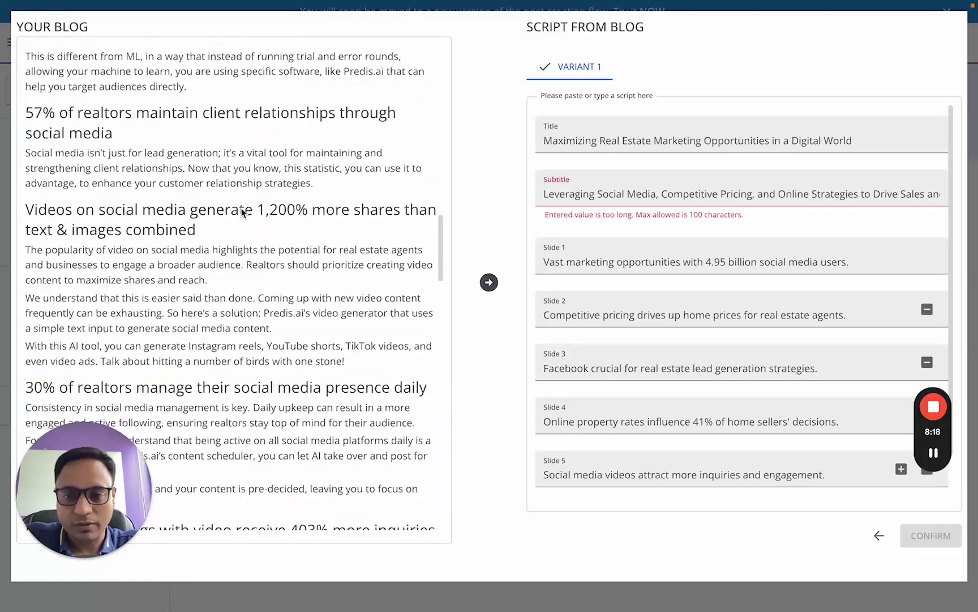
scroll(242, 210, down, 18)
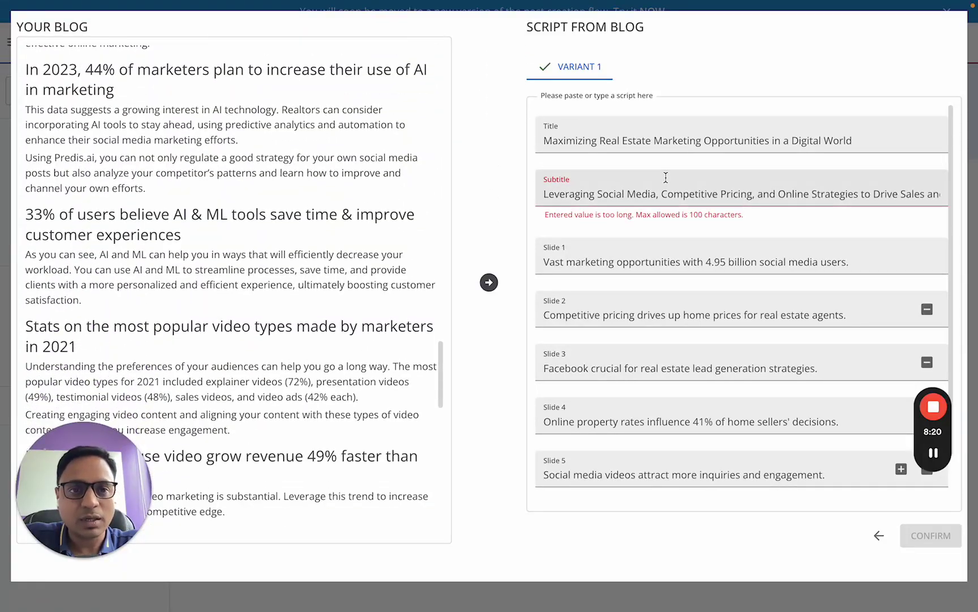
scroll(665, 177, down, 1)
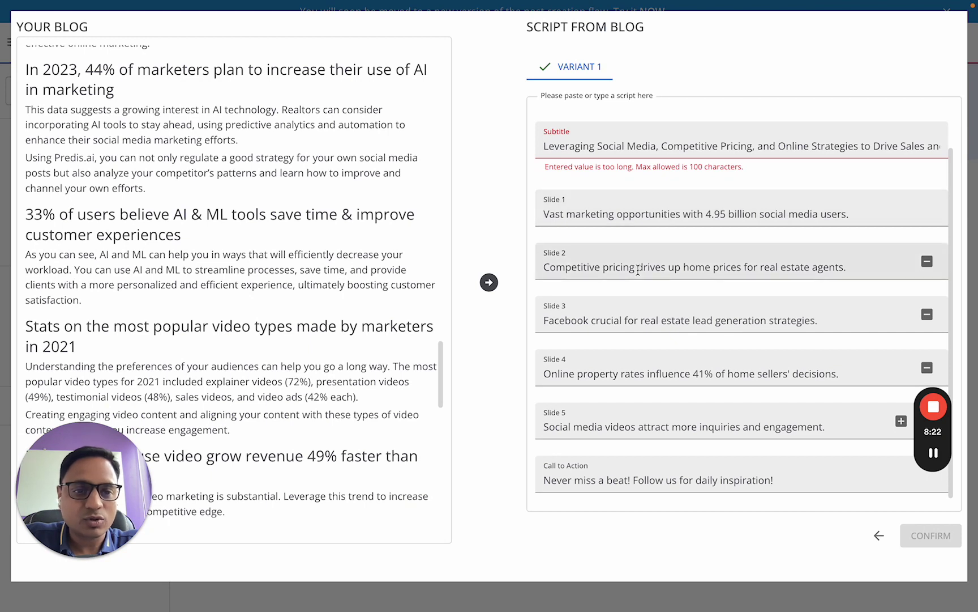
scroll(599, 269, up, 1)
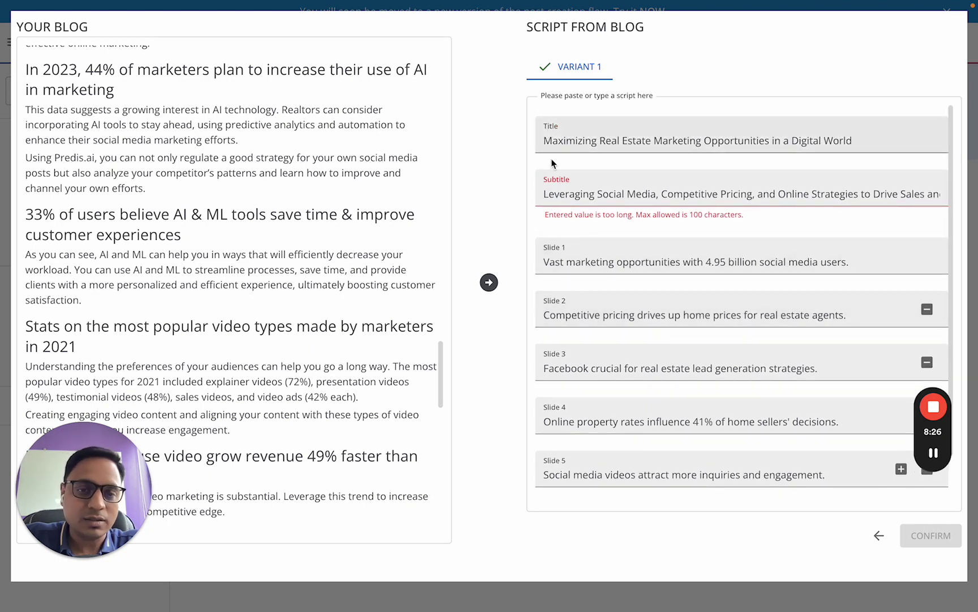
scroll(561, 182, down, 1)
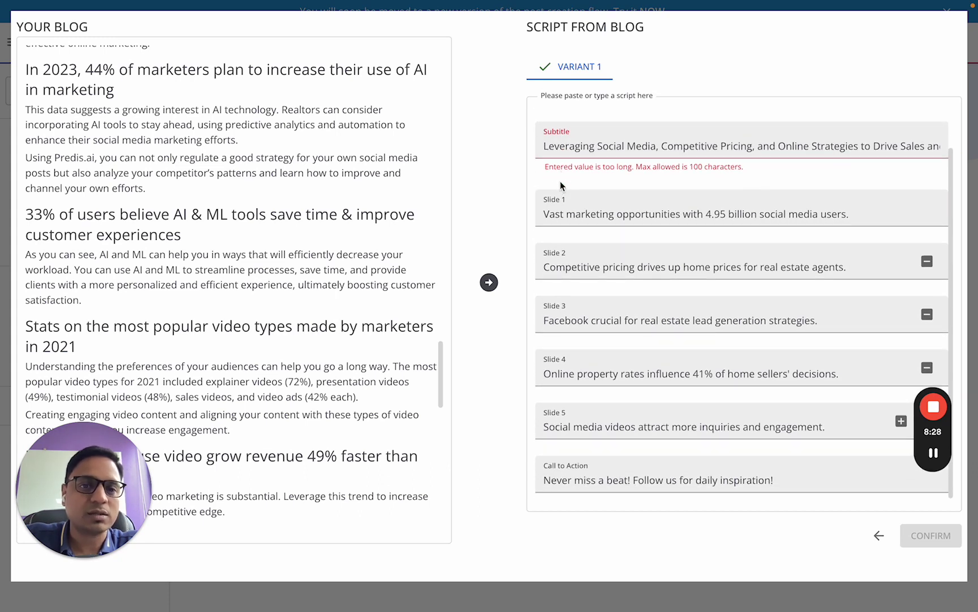
scroll(589, 408, up, 1)
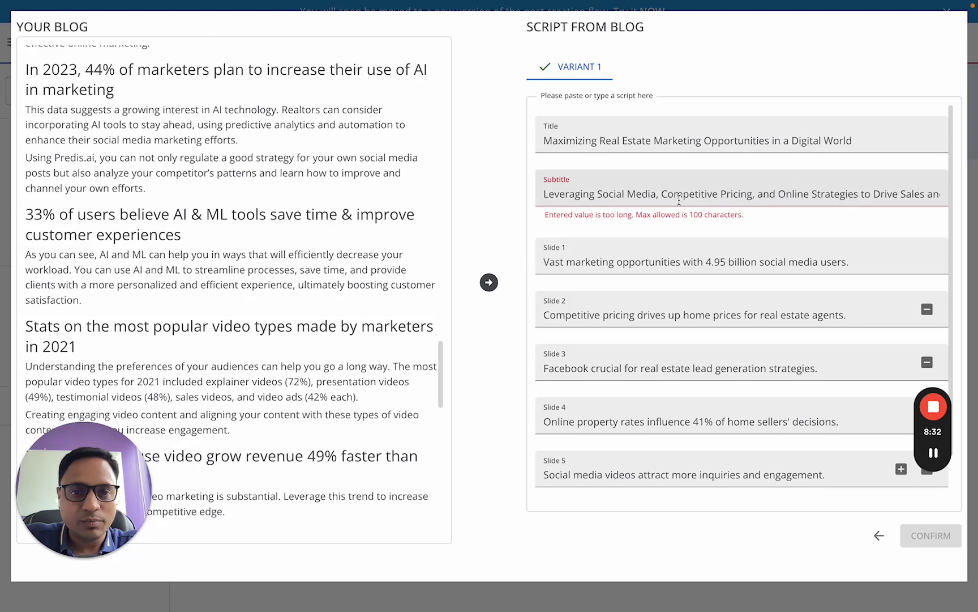
scroll(679, 199, right, 3)
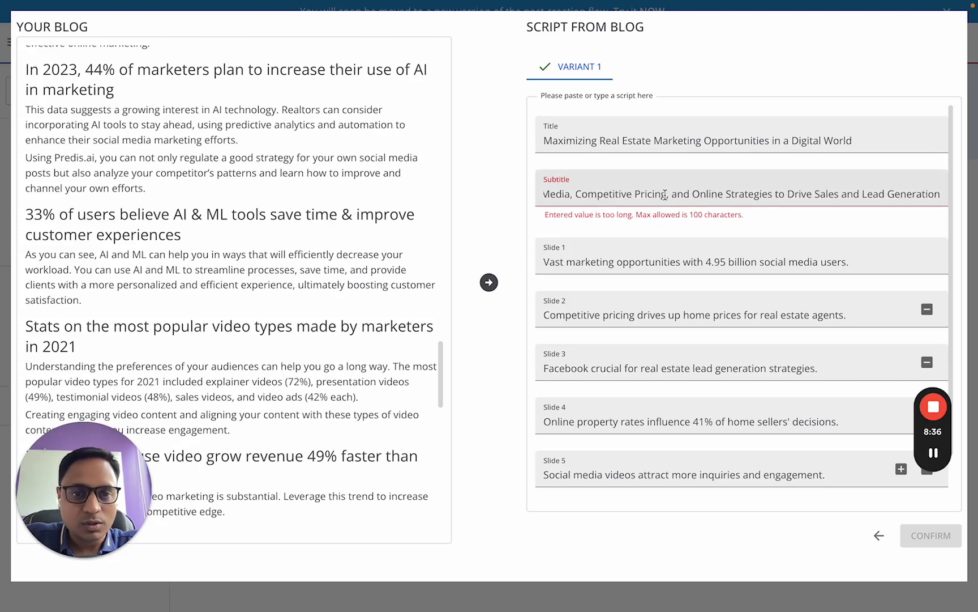
Shorten the script's subtitle to "Leveraging Social Media to Drive Sales and Lead Generation" and confirm the script.
scroll(659, 195, left, 3)
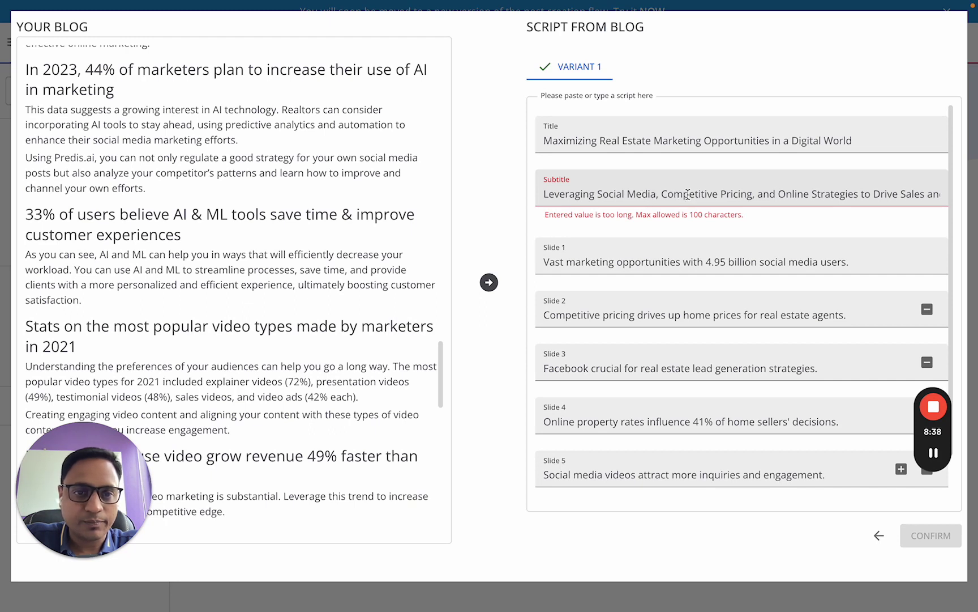
scroll(759, 192, right, 3)
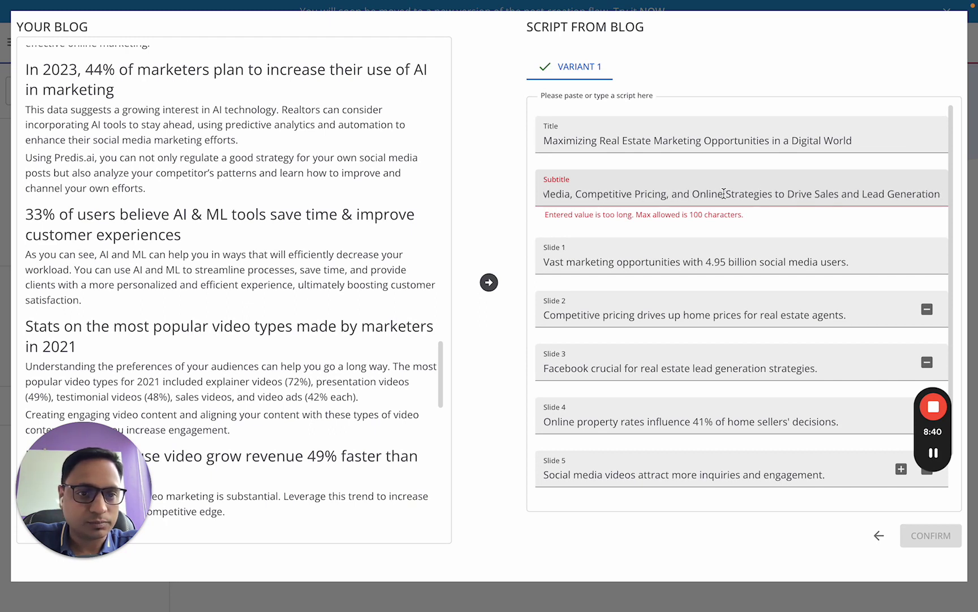
drag(785, 194, 670, 187)
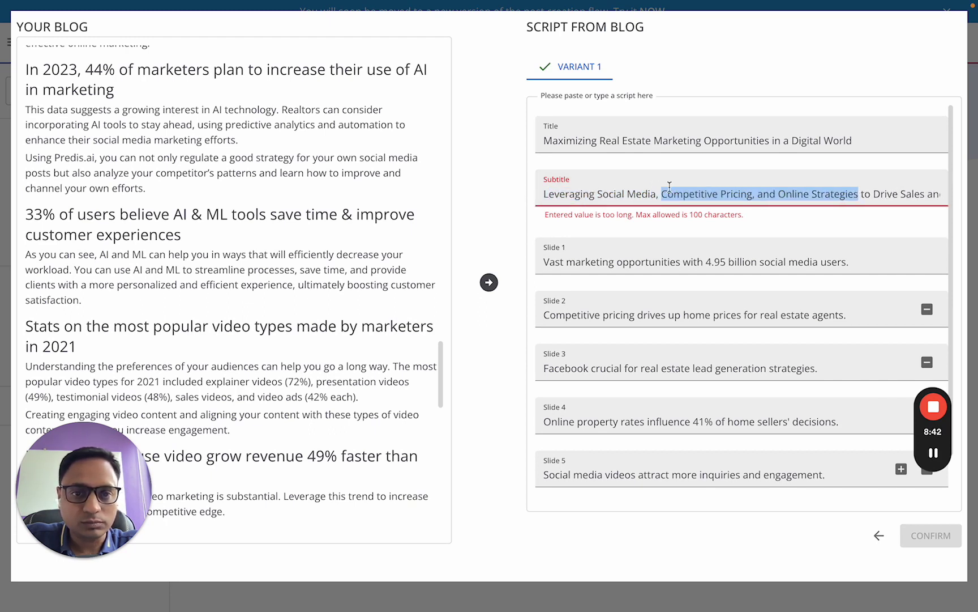
key(BackSpace)
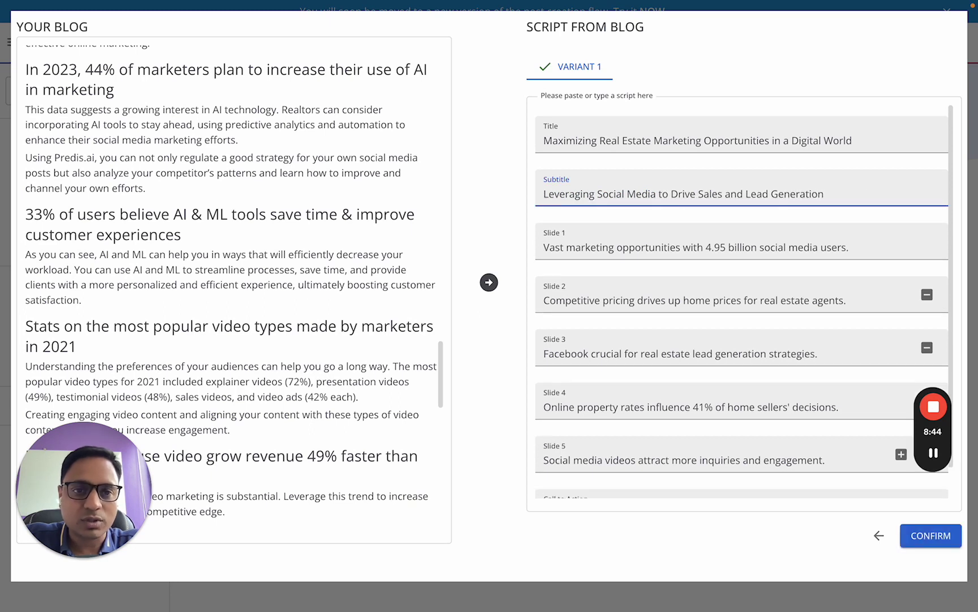
scroll(681, 230, down, 1)
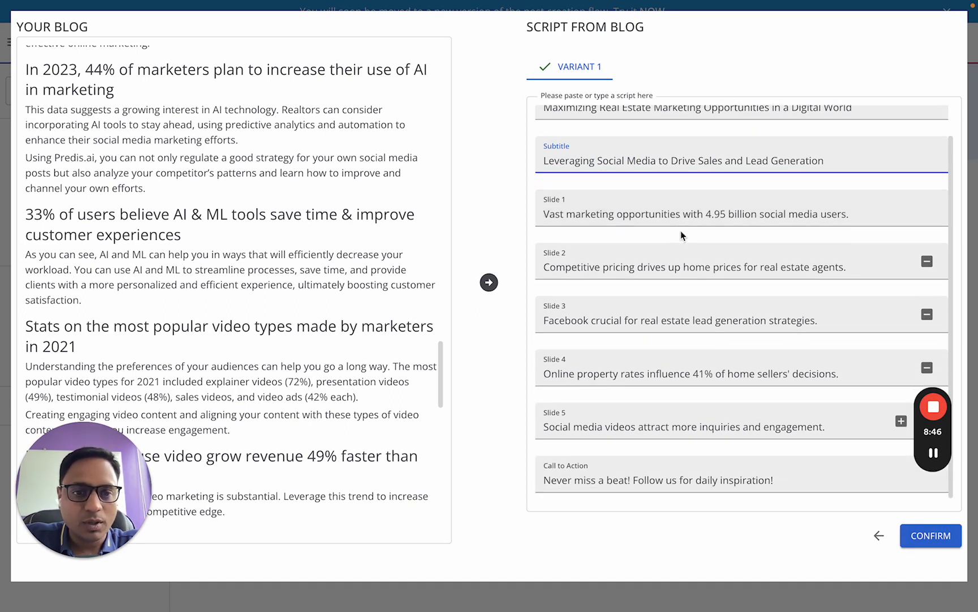
click(925, 541)
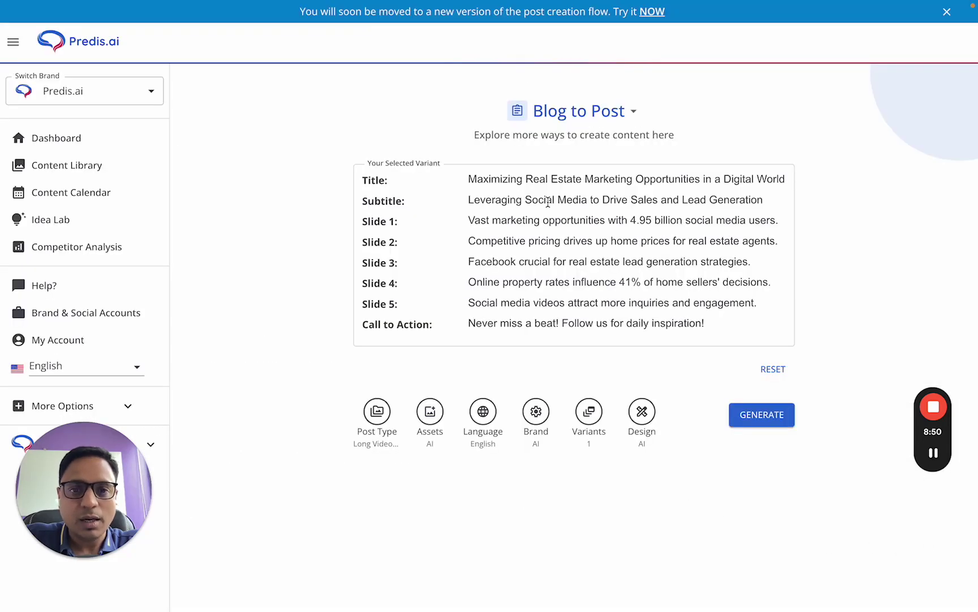
Review the selected variant's title, slides and call to action, and check which post types are offered for blog content.
drag(470, 180, 678, 295)
click(626, 245)
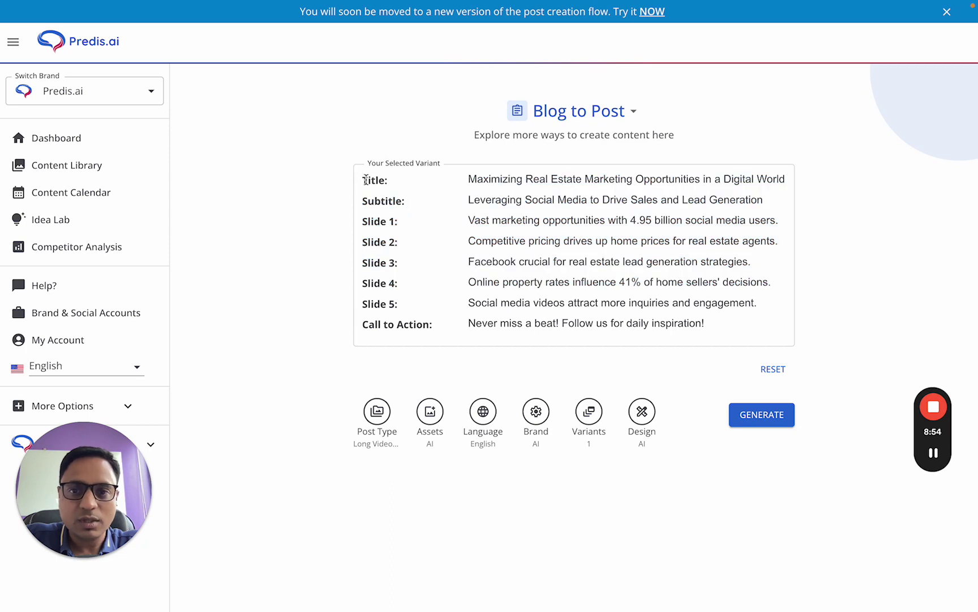
drag(365, 180, 391, 184)
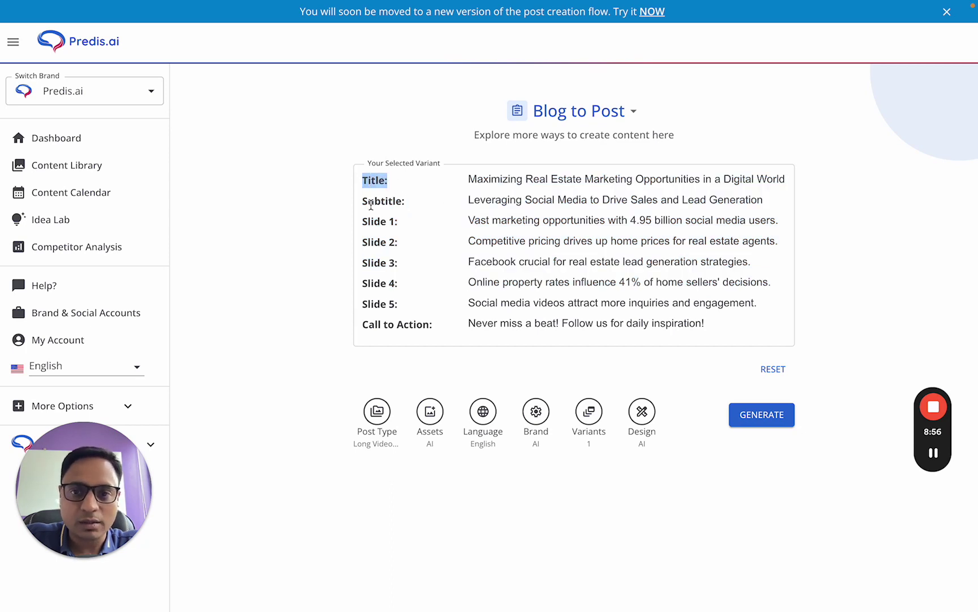
drag(474, 221, 725, 305)
drag(363, 325, 450, 333)
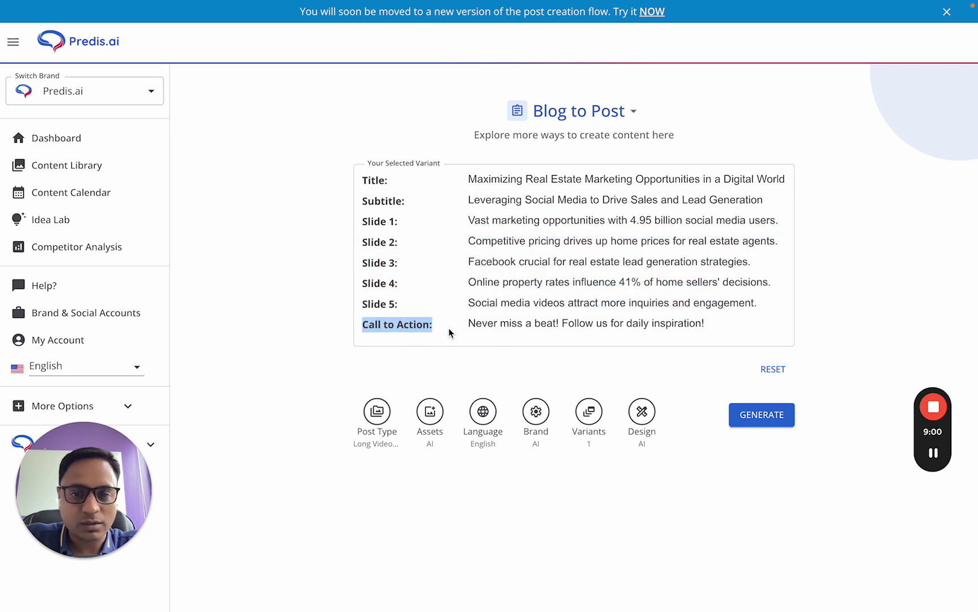
click(377, 426)
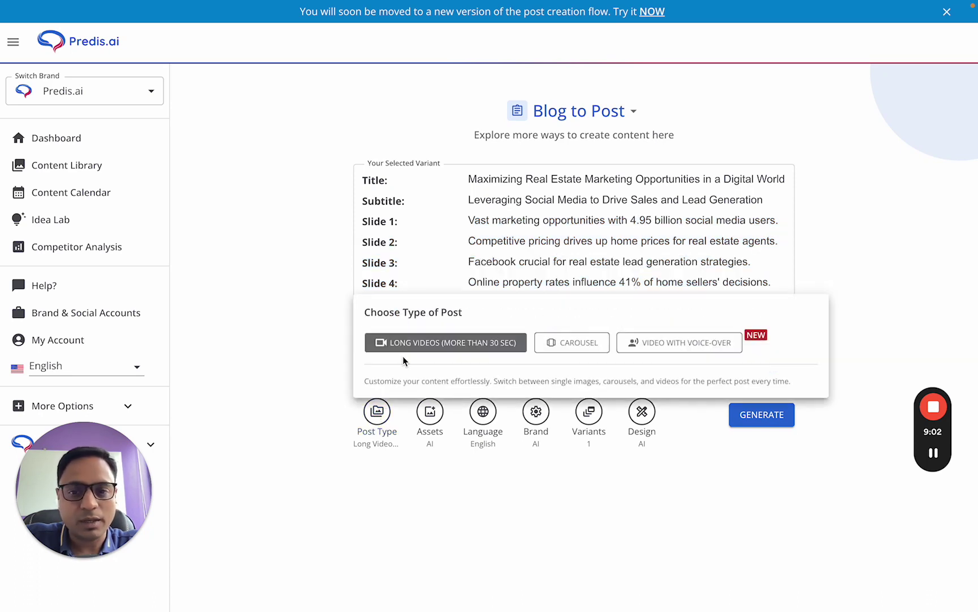
click(538, 469)
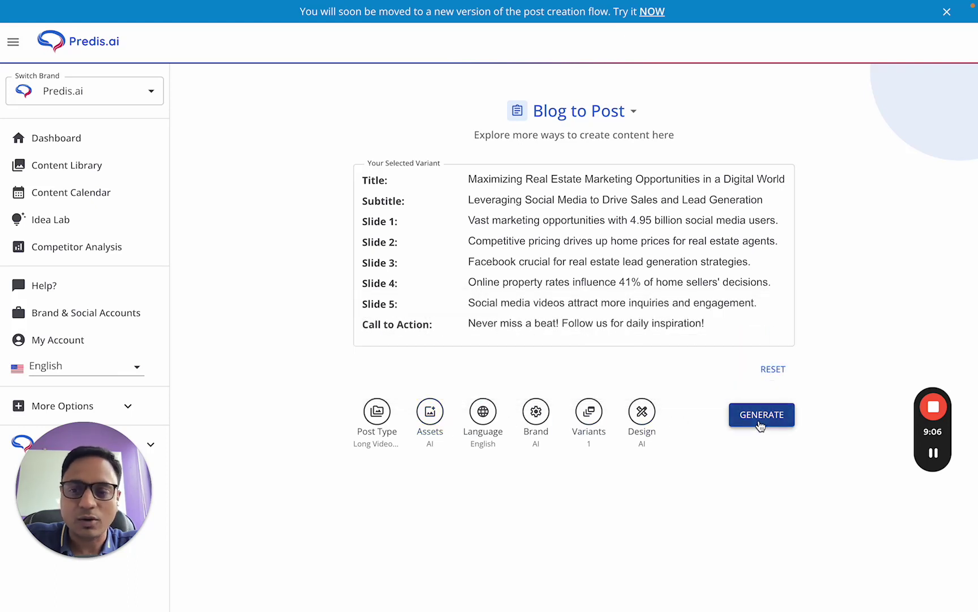
Change the content type to E-commerce Product to Post and check the available platforms, keeping Shopify.
click(586, 114)
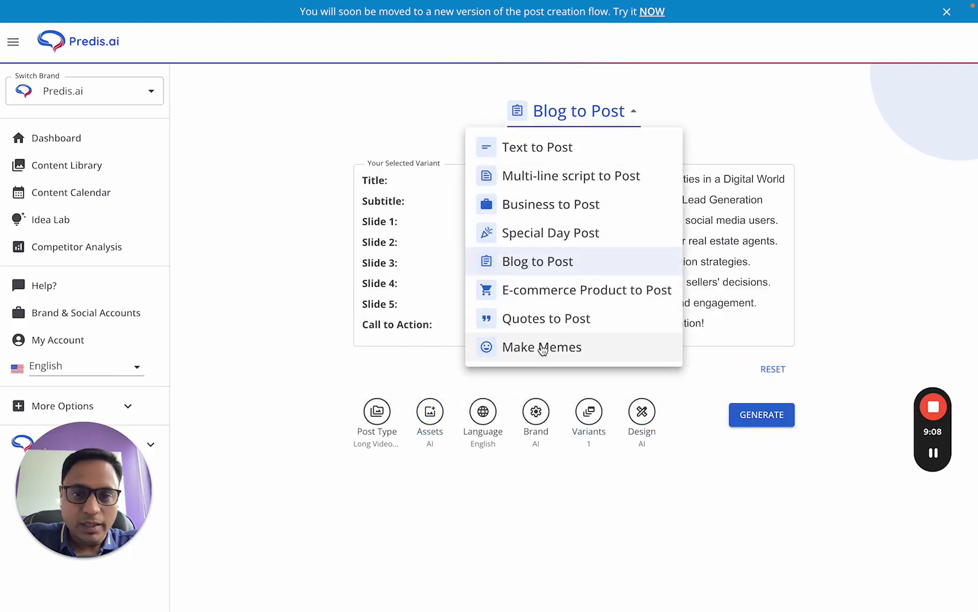
click(569, 290)
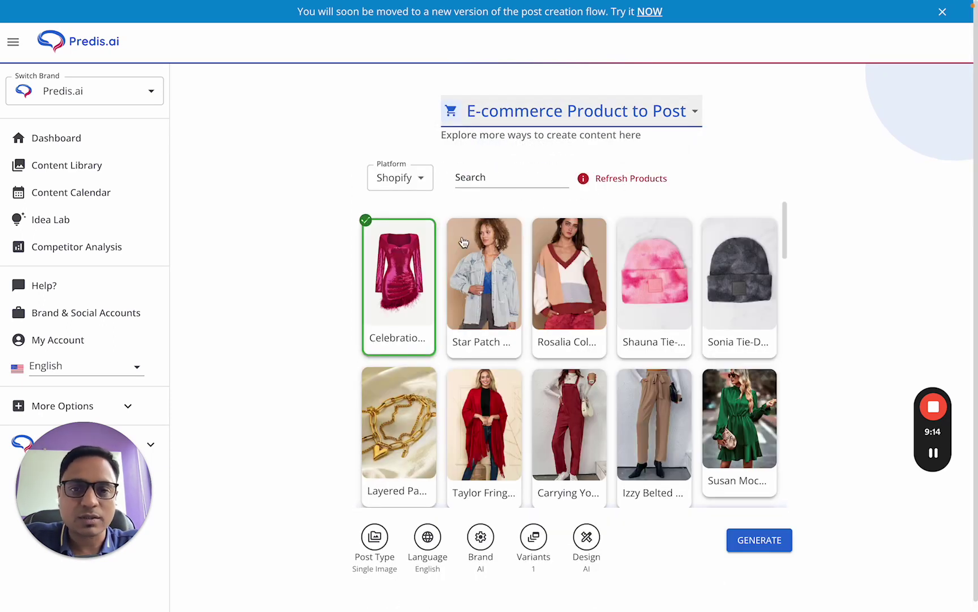
click(408, 180)
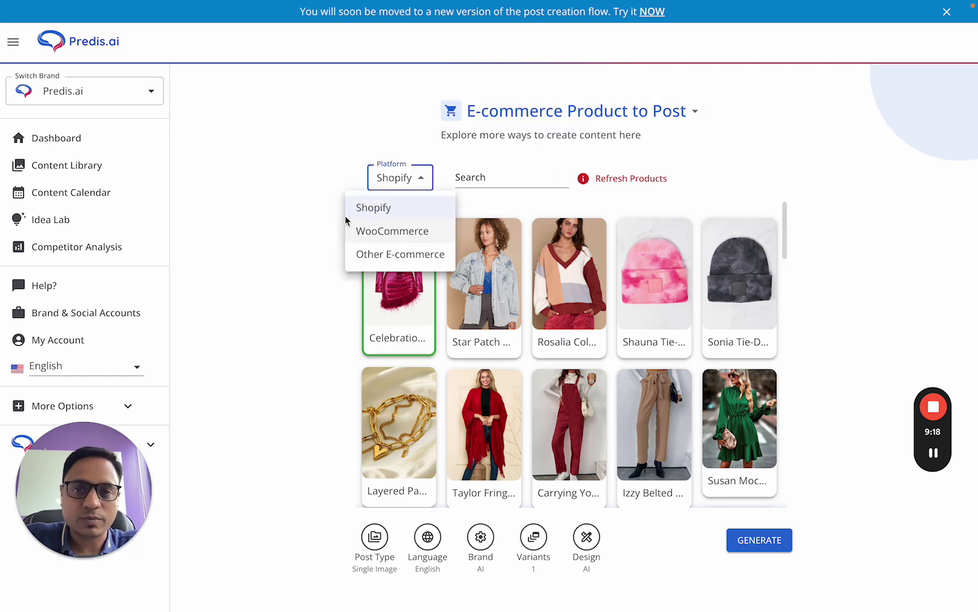
click(321, 201)
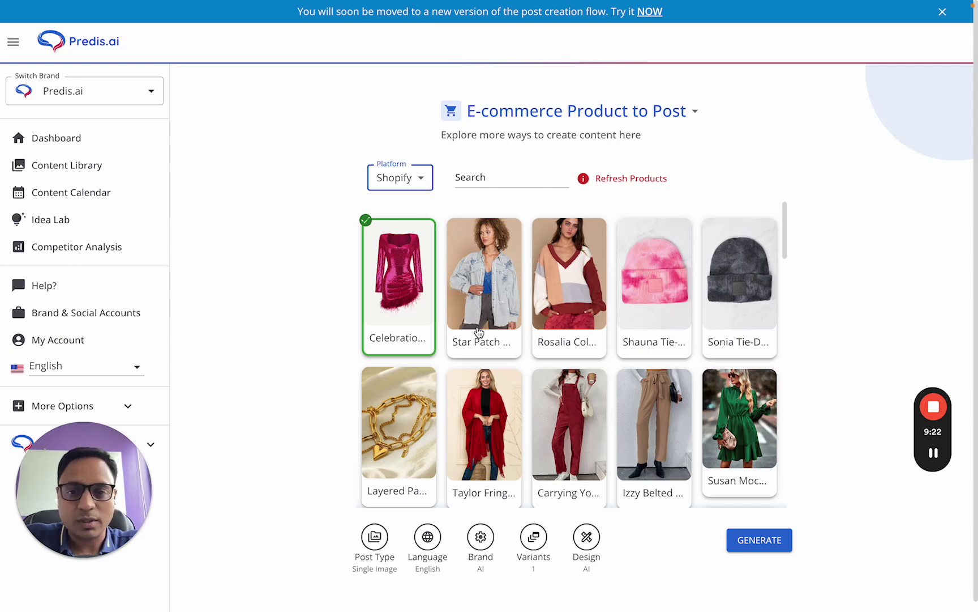
Browse the Shopify products, trying the Star Patch jacket before choosing the red Taylor fringe wrap for the post.
scroll(492, 335, down, 1)
scroll(492, 335, up, 1)
click(493, 273)
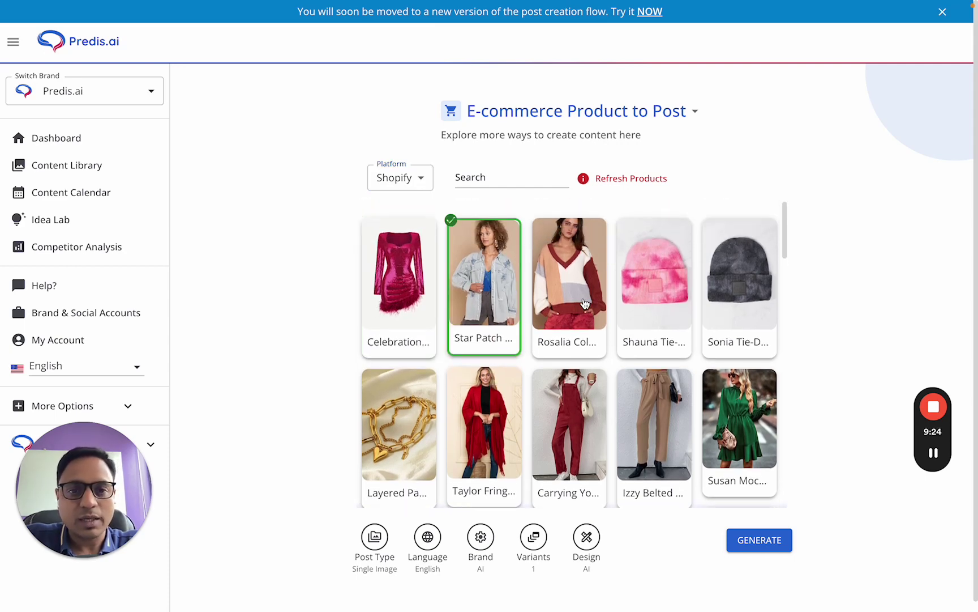
click(541, 304)
click(494, 302)
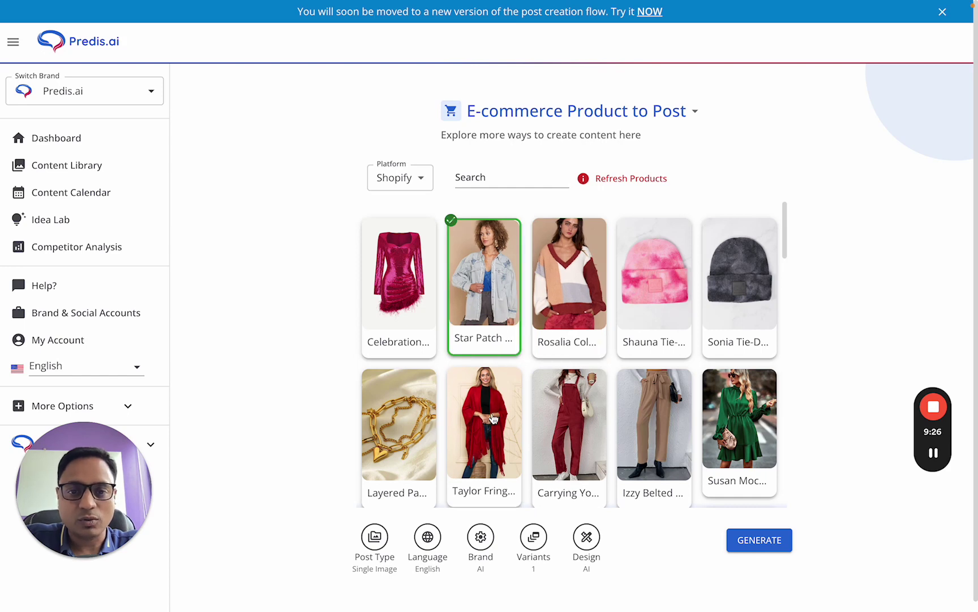
click(492, 419)
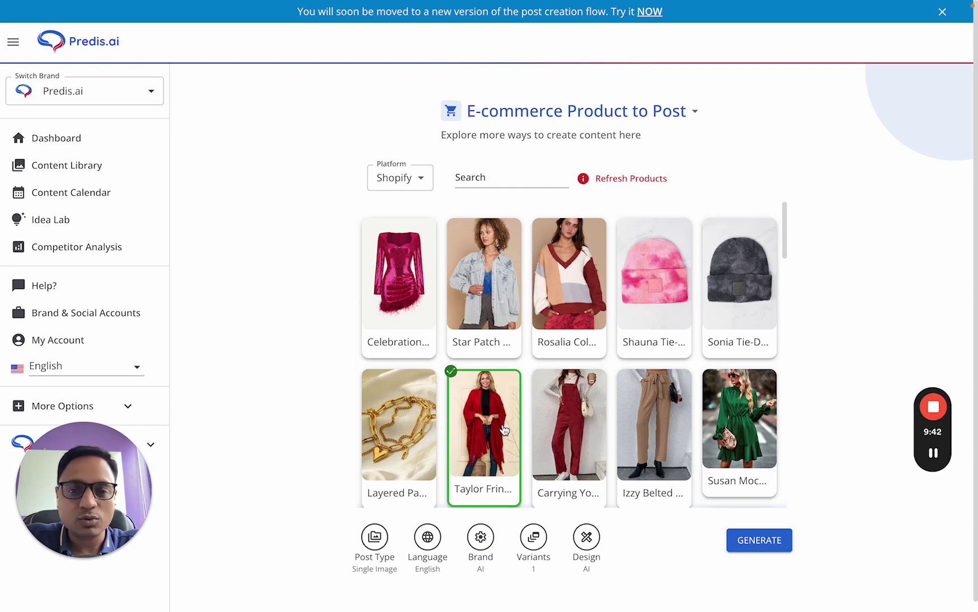
Open the brand's integration settings to view the Shopify, WooCommerce and other e-commerce connections.
drag(66, 513, 870, 514)
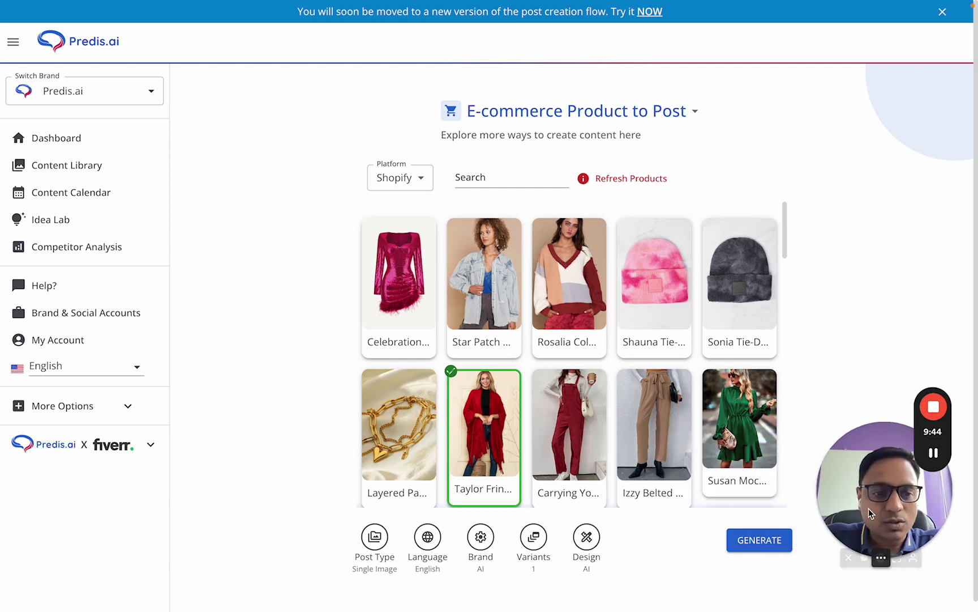
click(107, 316)
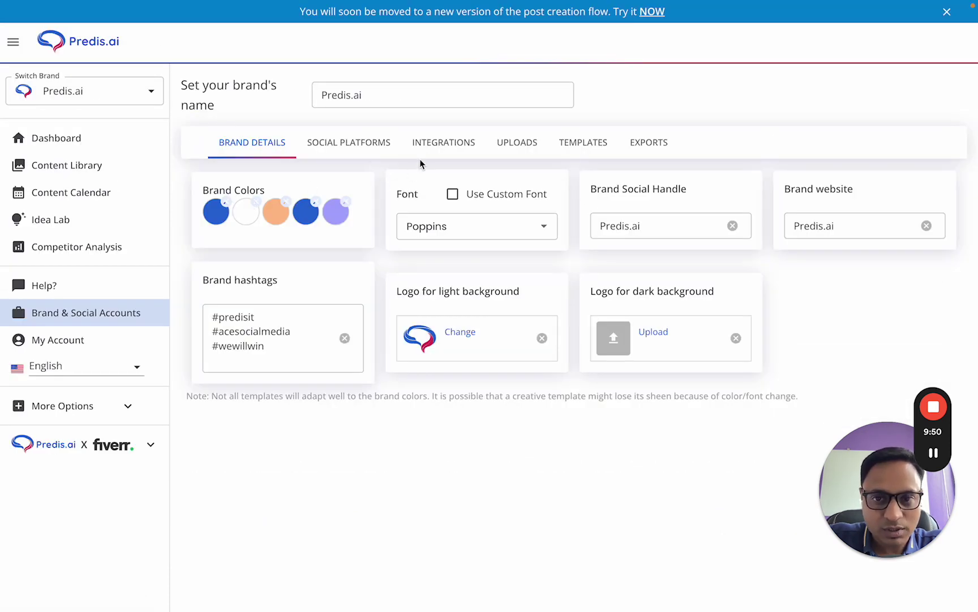
click(441, 142)
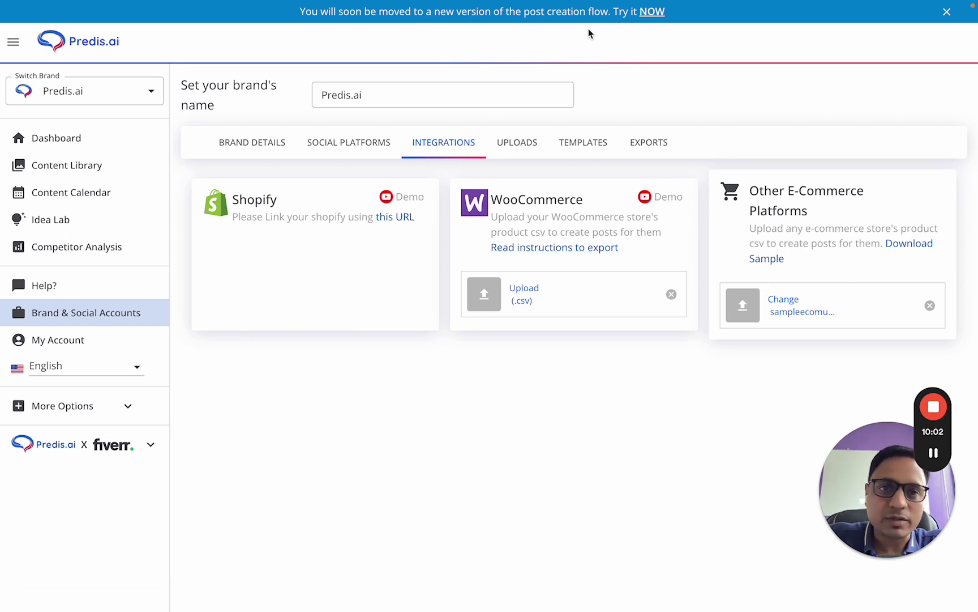
Return to the new version of the post creation flow and change the content type to Quotes to Post.
click(659, 15)
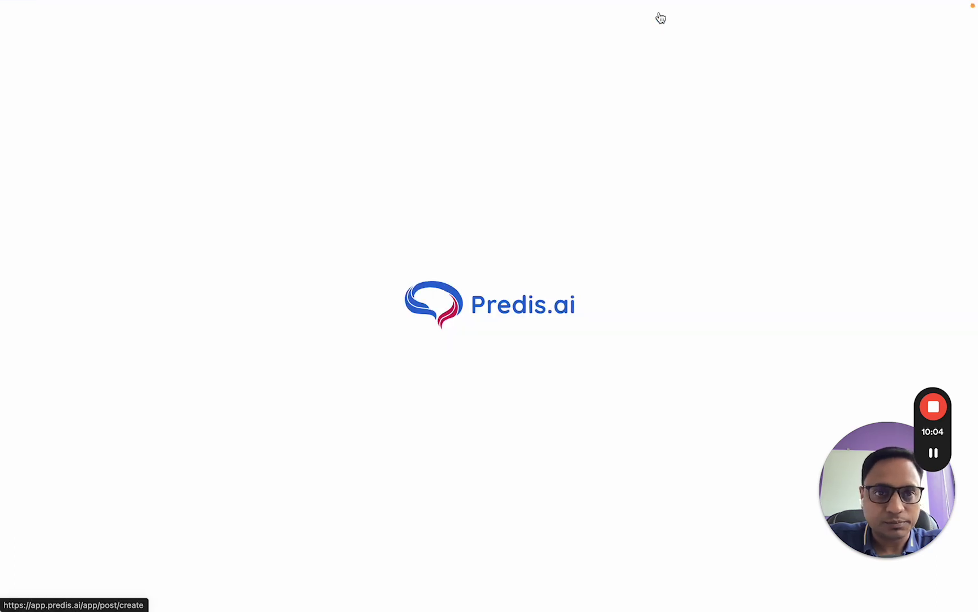
click(584, 120)
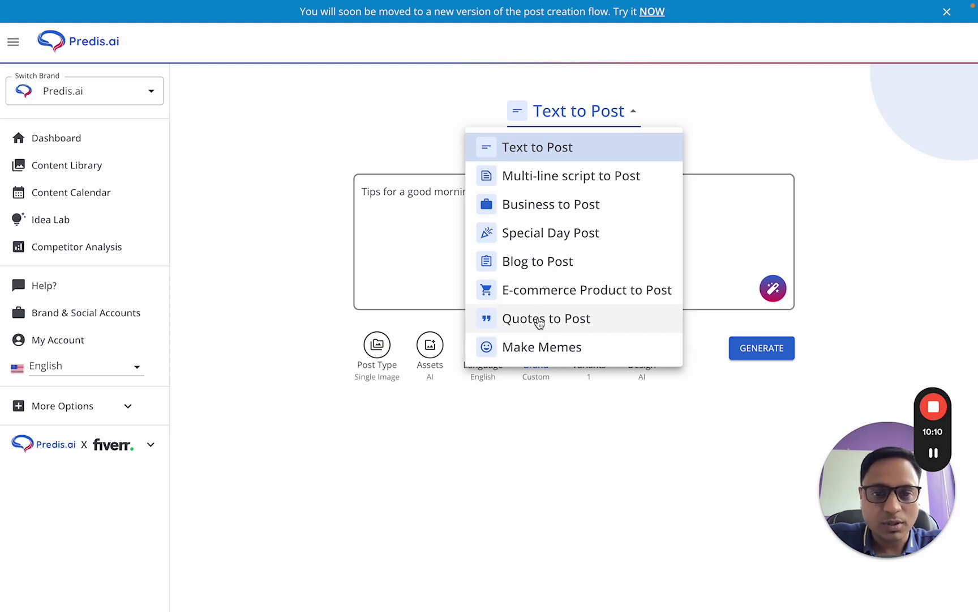
click(539, 319)
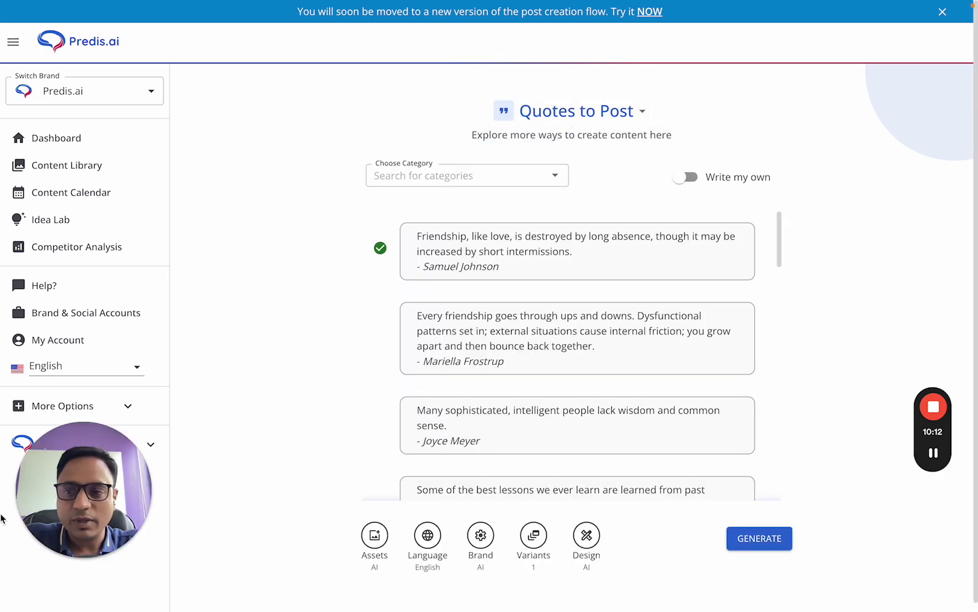
Select the quote about learning the best lessons from past mistakes and look through the quote categories.
scroll(468, 320, down, 3)
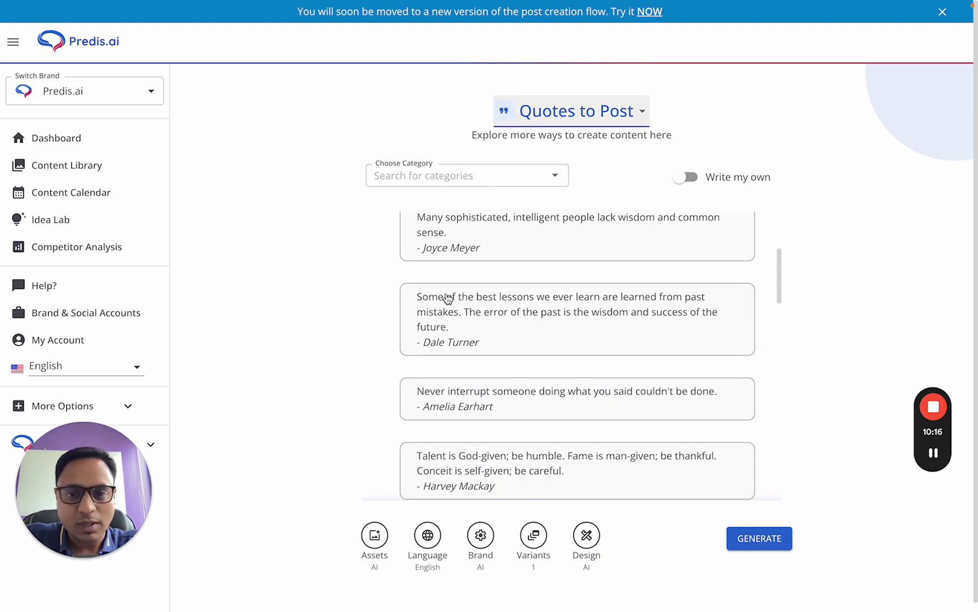
click(472, 313)
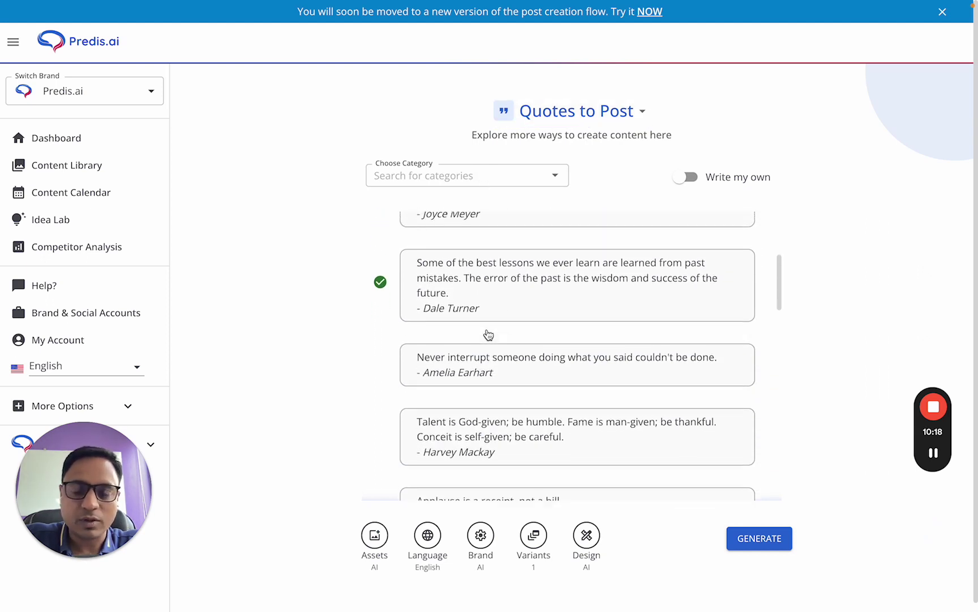
click(505, 180)
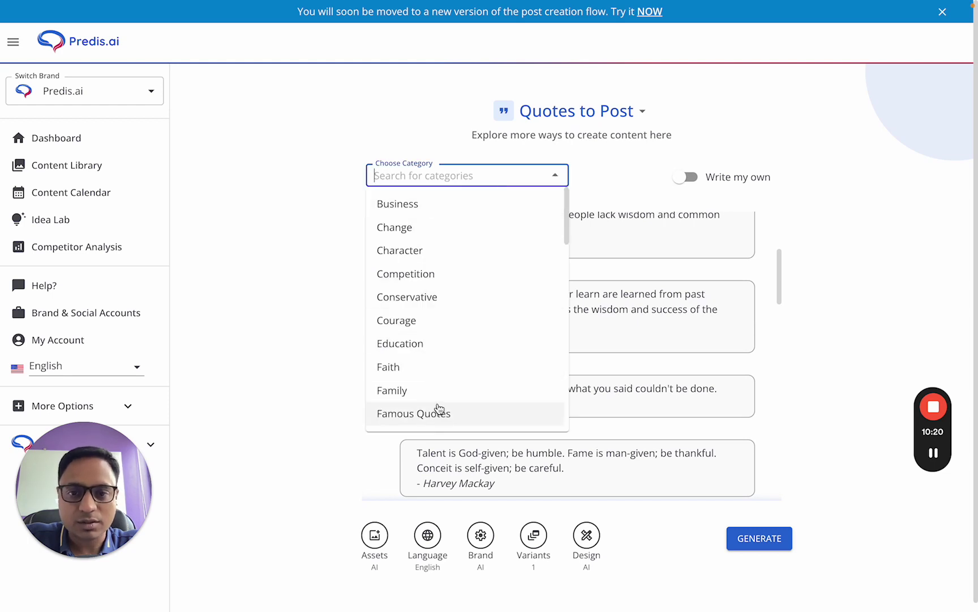
scroll(436, 406, down, 5)
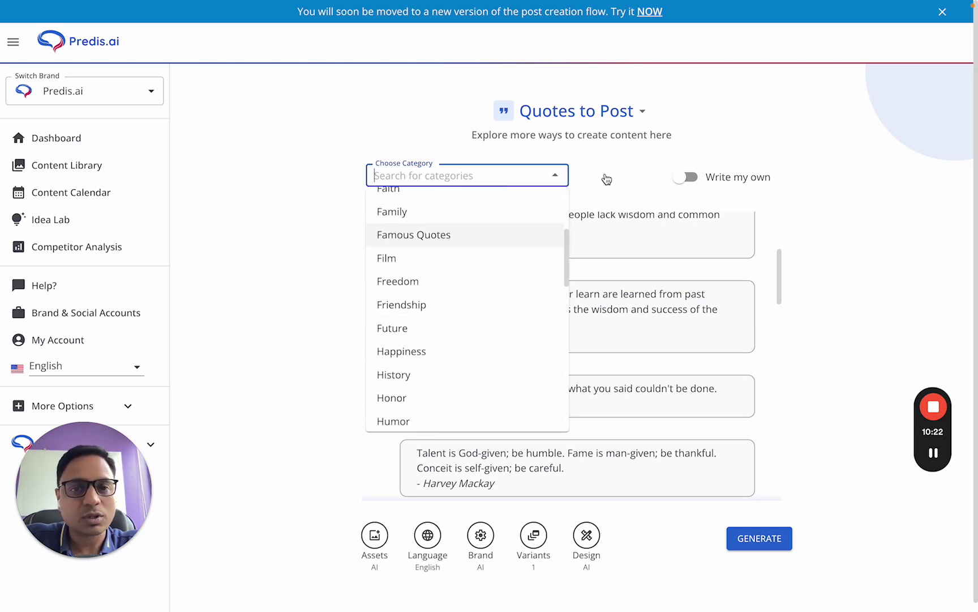
Switch to writing a custom quote, inspect its quote and author fields, and return to the ready-made quotes.
click(686, 177)
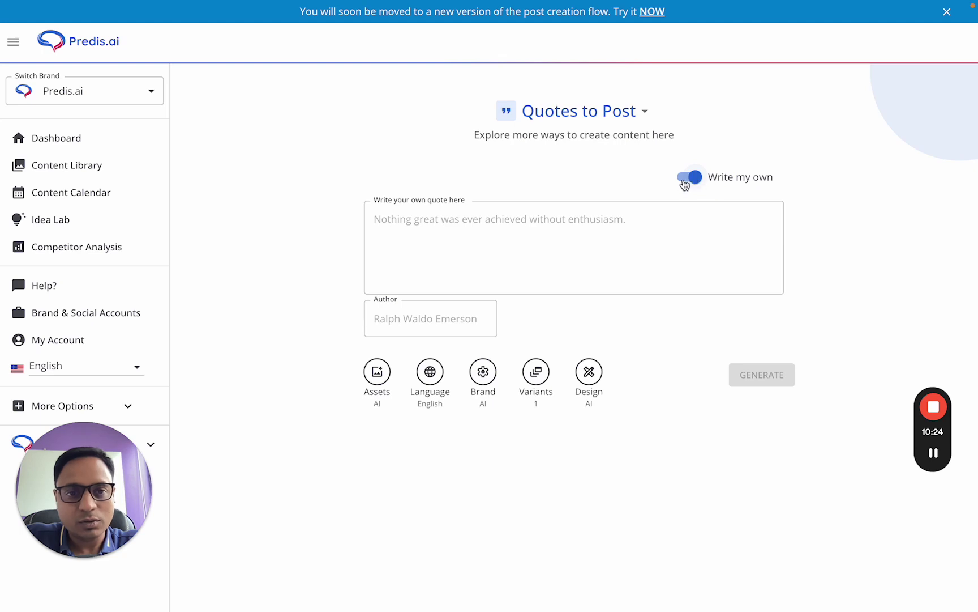
click(478, 248)
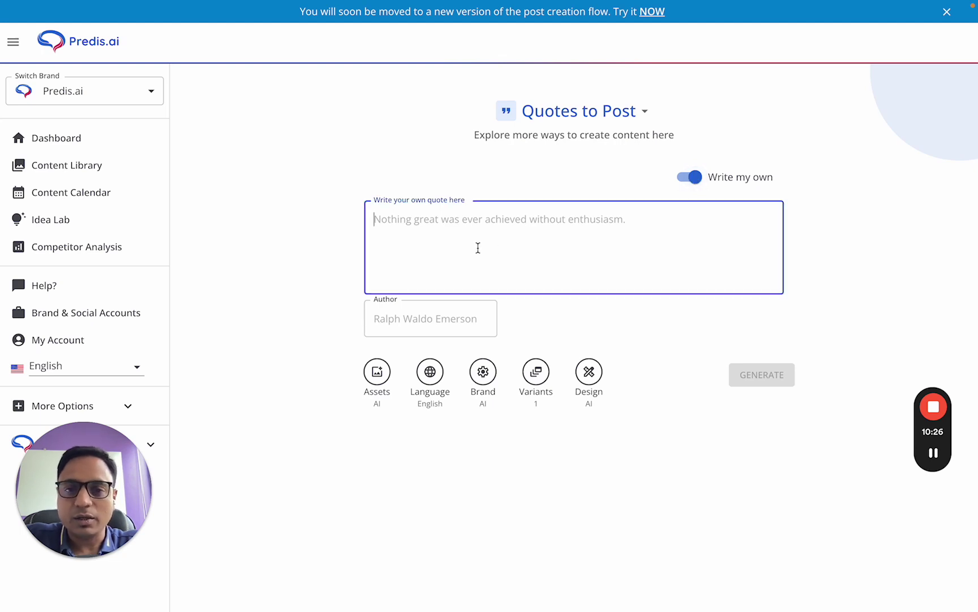
click(462, 318)
click(572, 331)
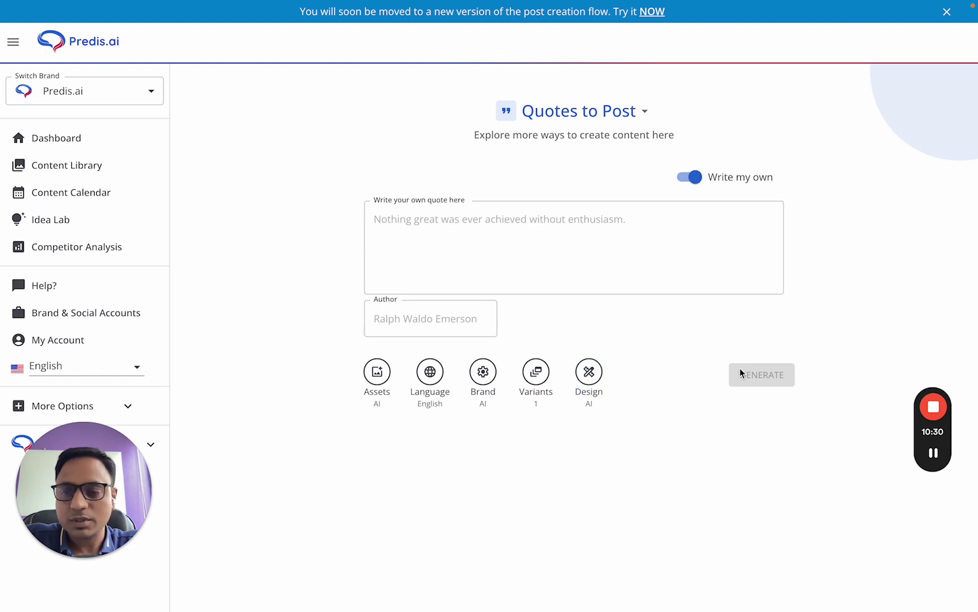
click(590, 115)
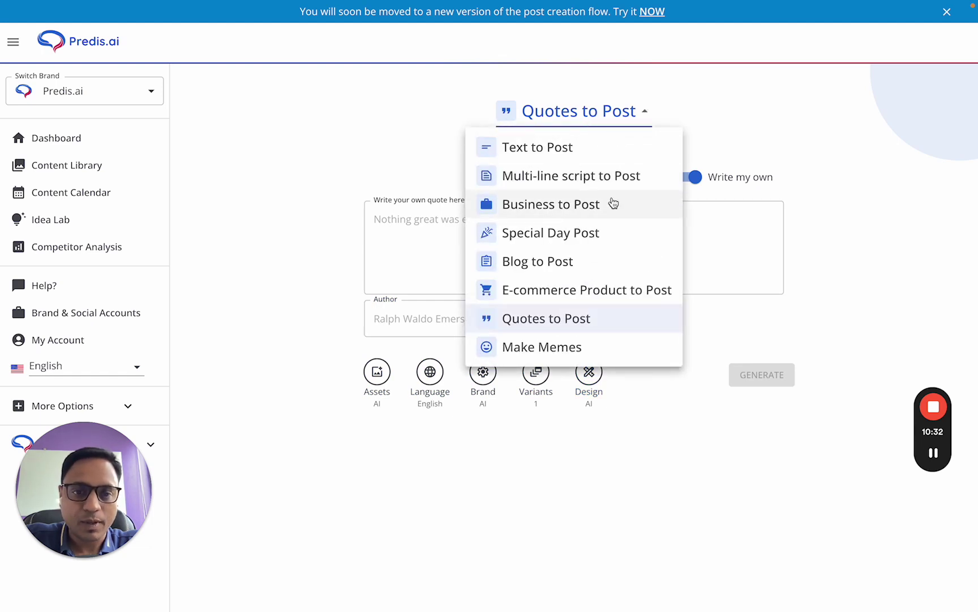
click(696, 173)
click(696, 172)
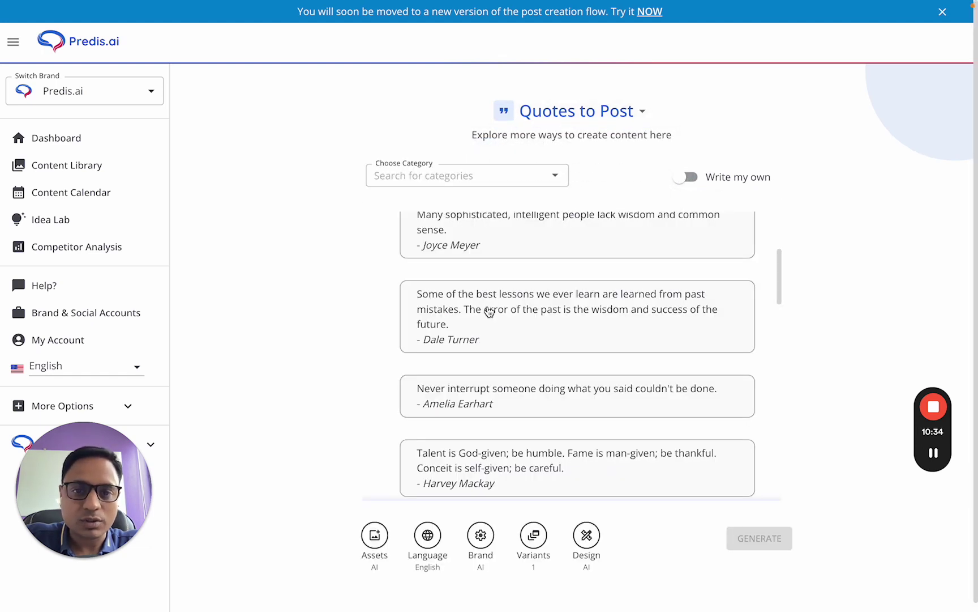
Select the quote about never interrupting someone doing what you said couldn't be done, and browse the single-image quote templates without choosing one.
click(469, 383)
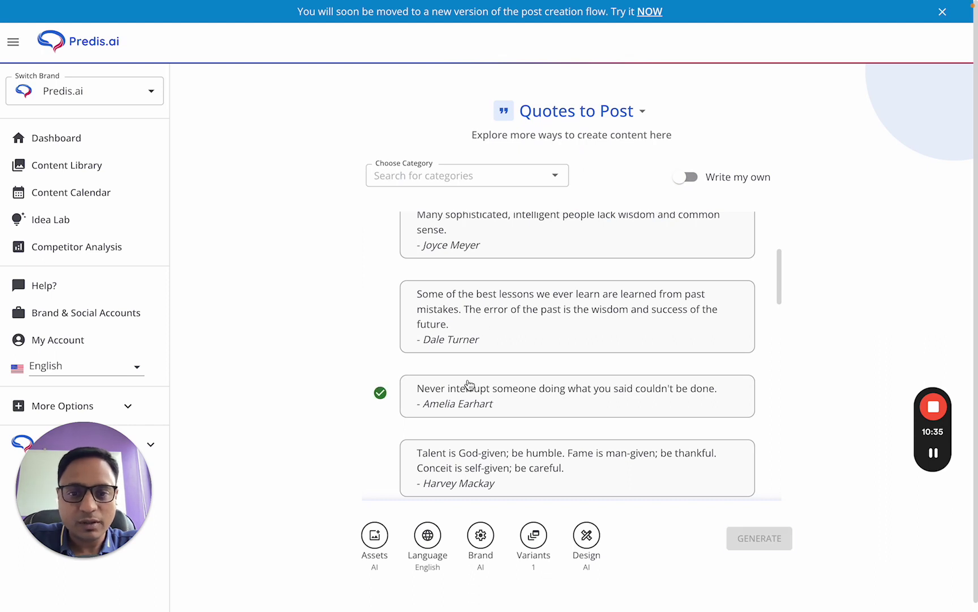
click(587, 537)
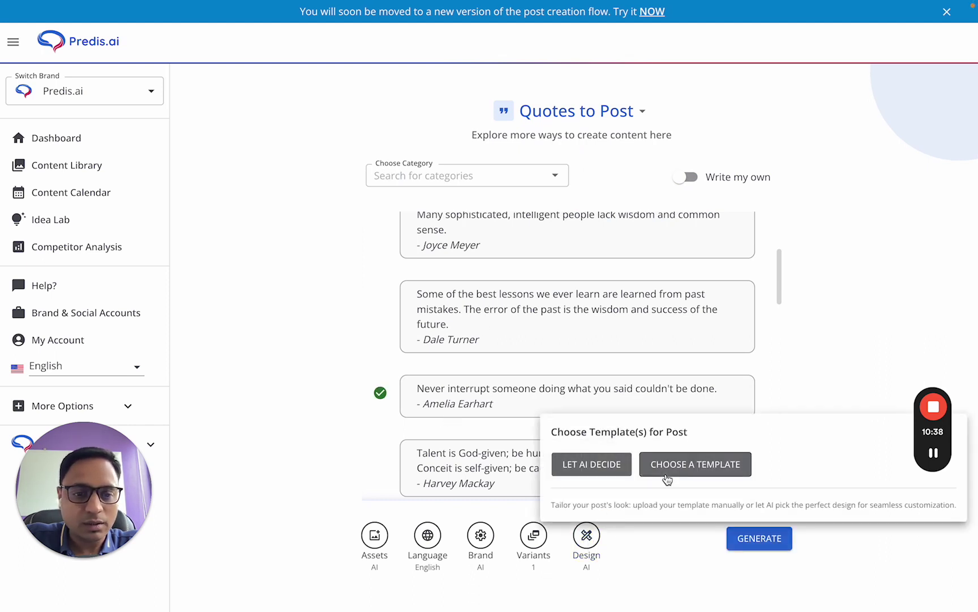
click(667, 463)
scroll(395, 308, down, 1)
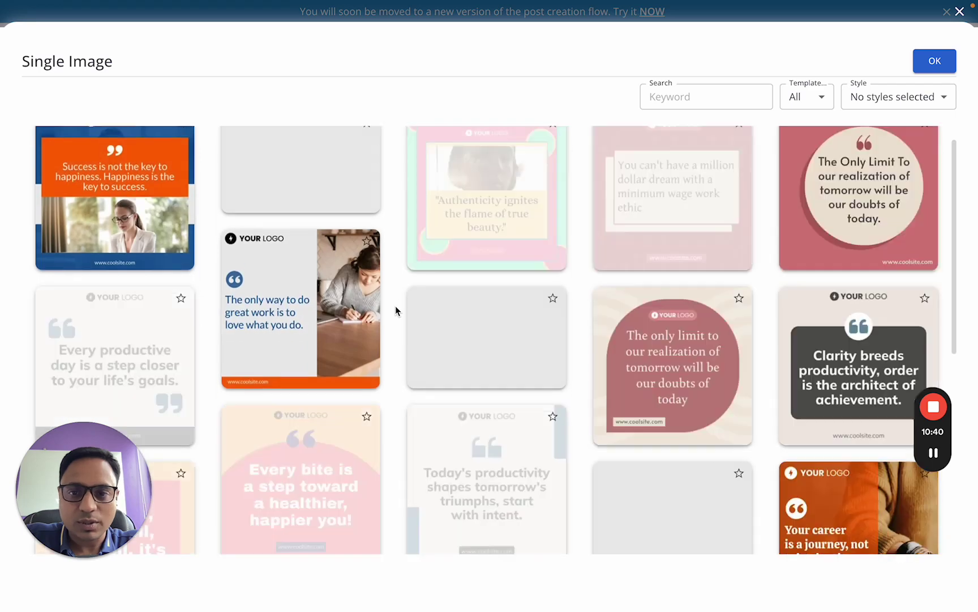
scroll(395, 306, down, 2)
scroll(395, 306, up, 2)
scroll(395, 306, down, 5)
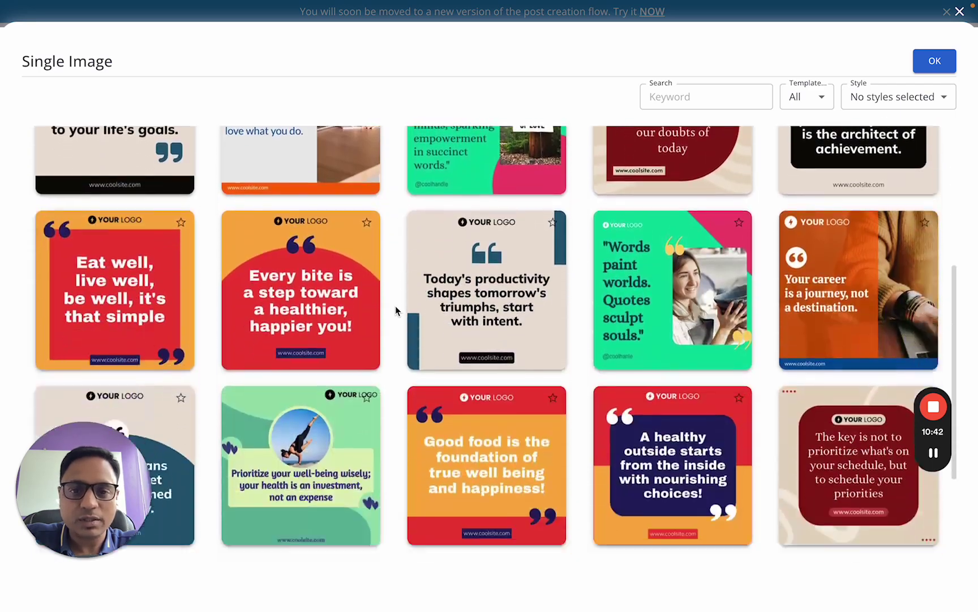
scroll(395, 306, down, 6)
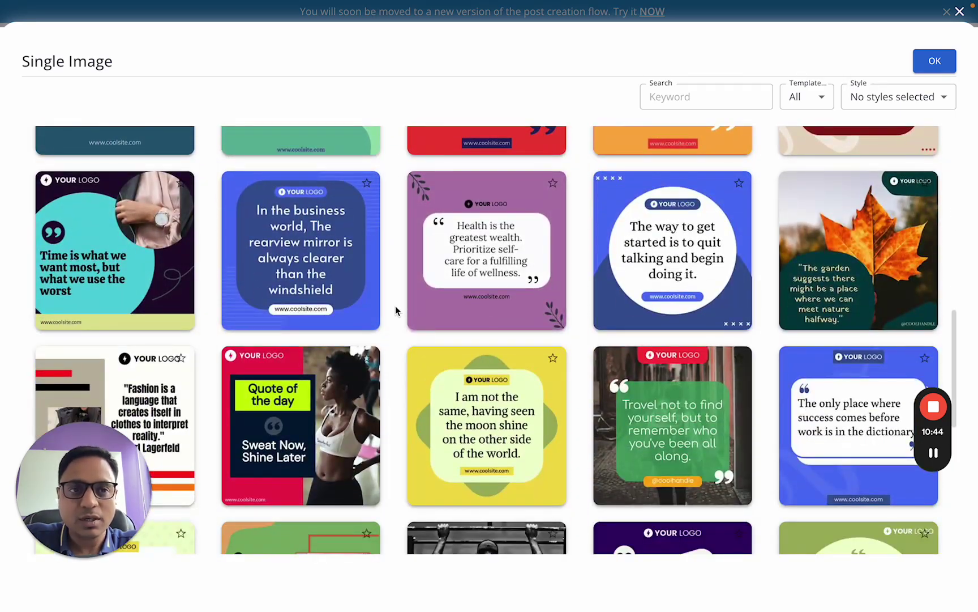
scroll(396, 306, down, 3)
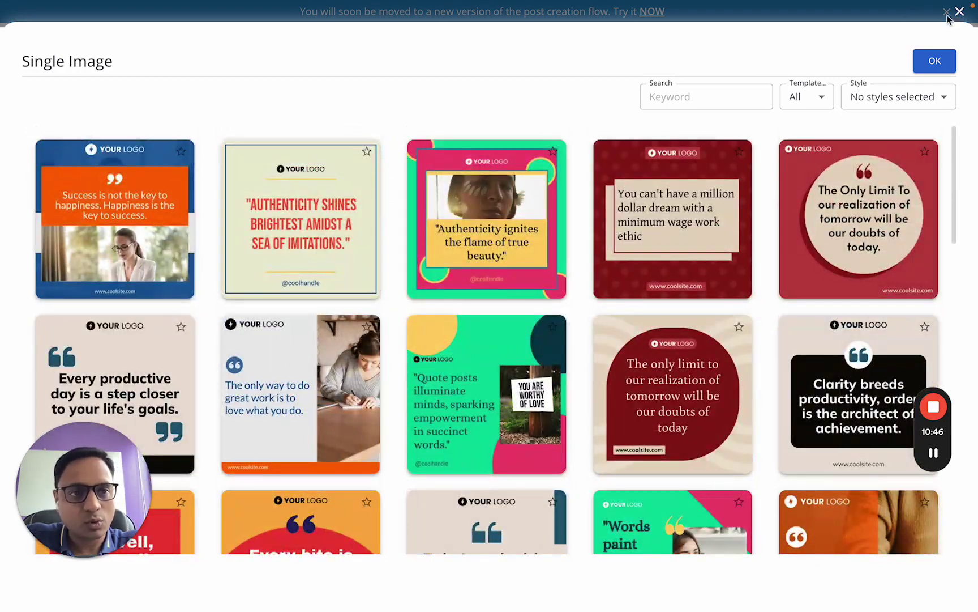
click(959, 11)
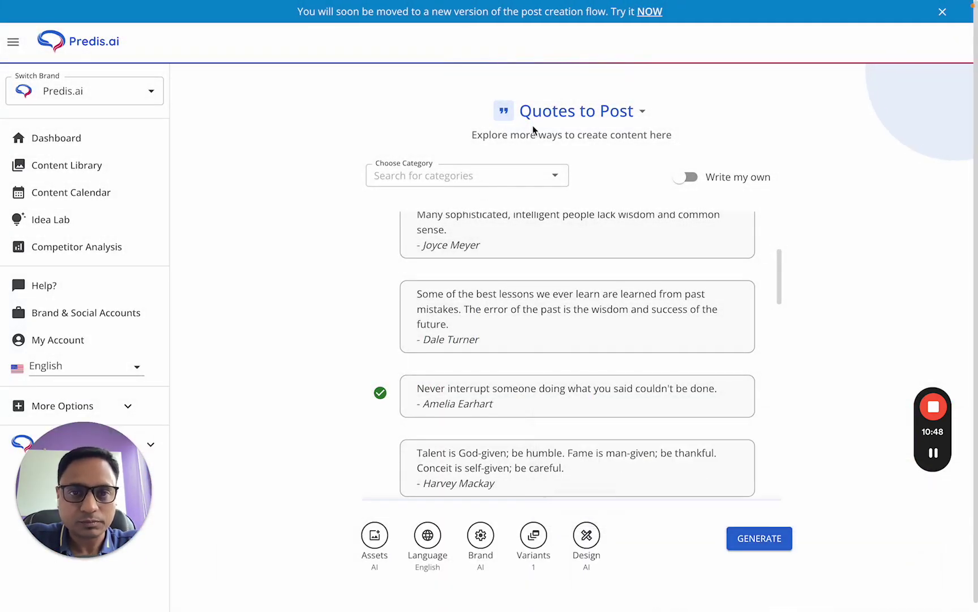
Change the content type from Quotes to Post to Make Memes and inspect the meme idea field.
click(555, 108)
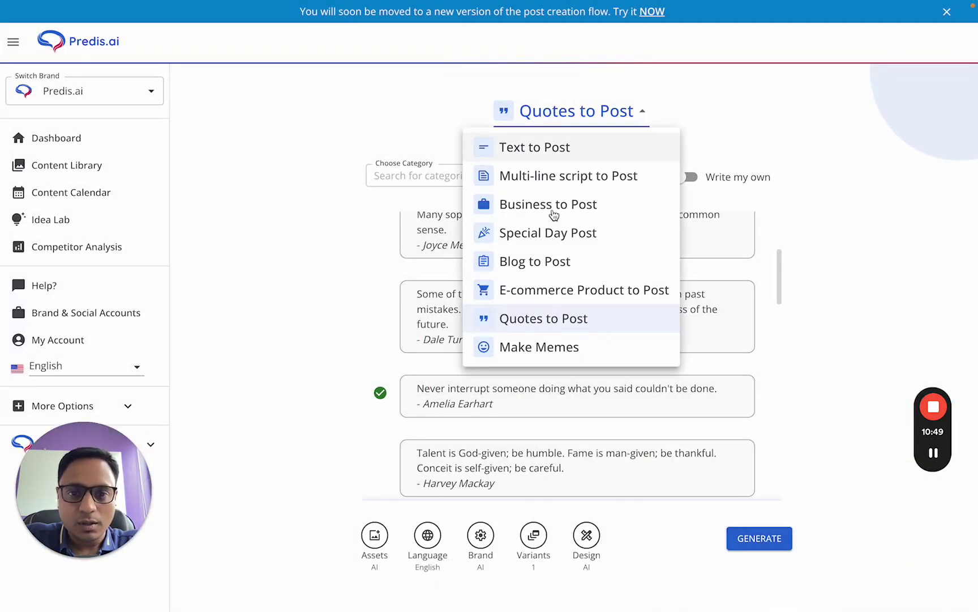
click(540, 348)
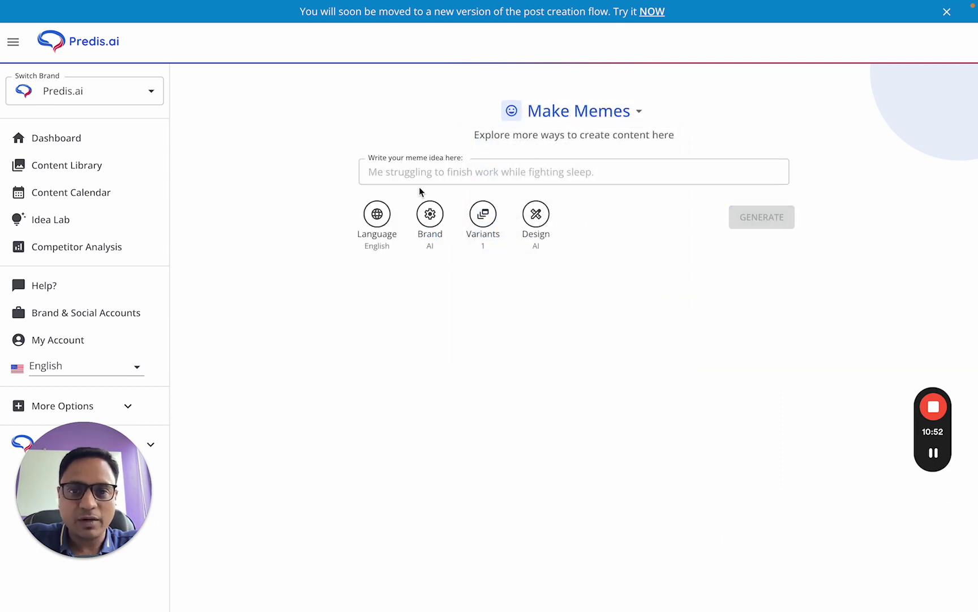
click(419, 181)
click(399, 281)
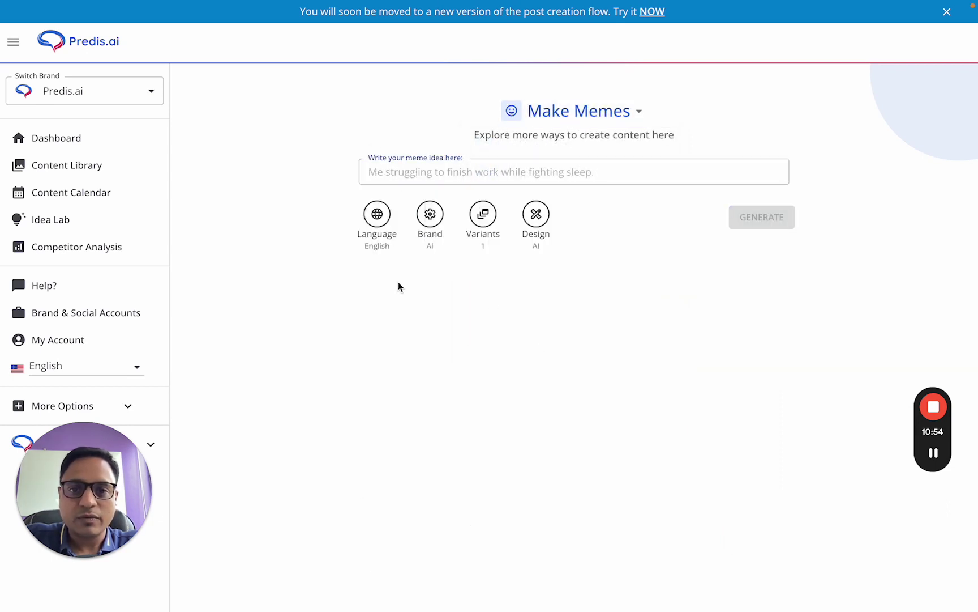
Enter the meme idea "me struggling to finish work while fighting sleep".
click(599, 170)
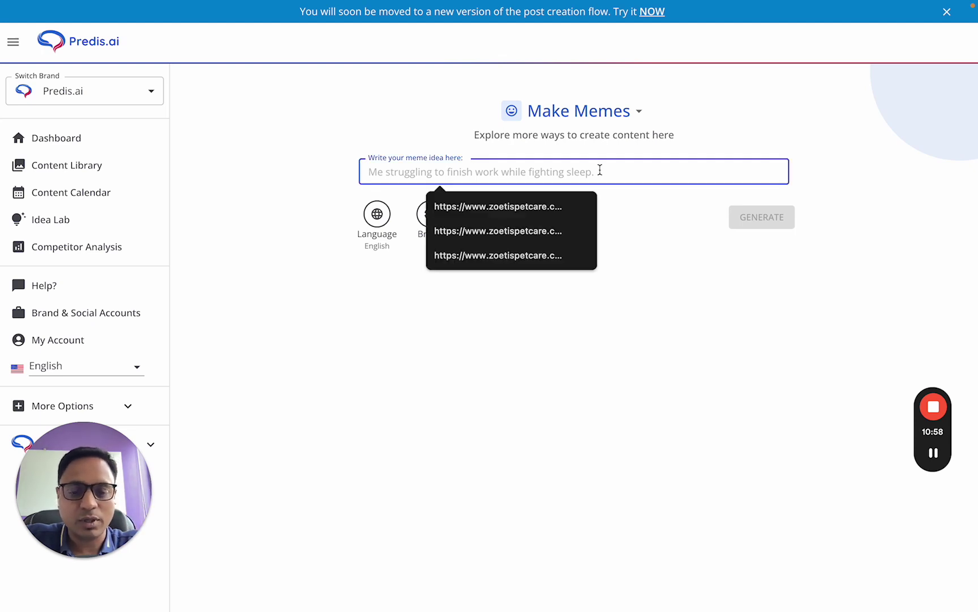
text(me strugglinh)
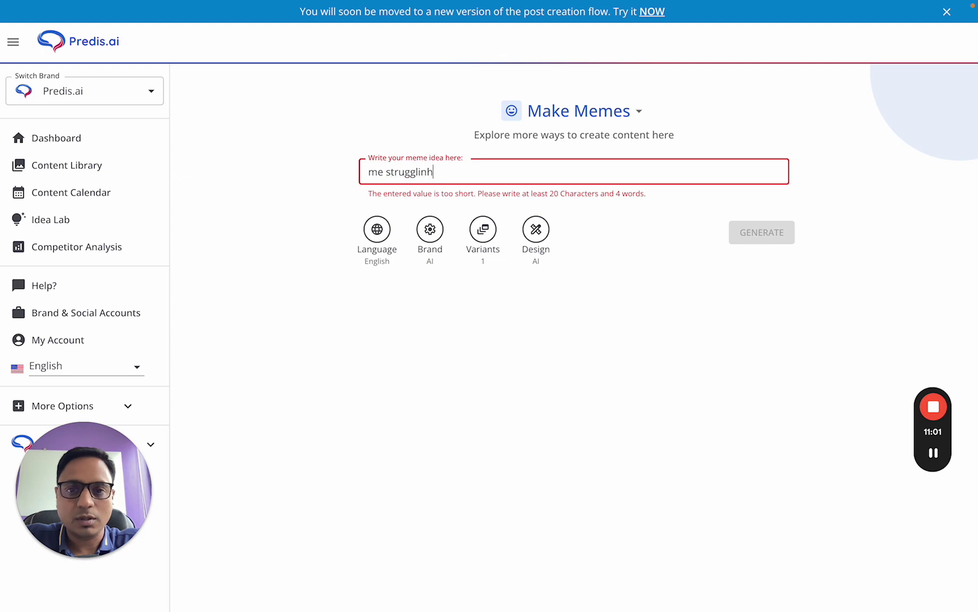
key(BackSpace)
text(g t)
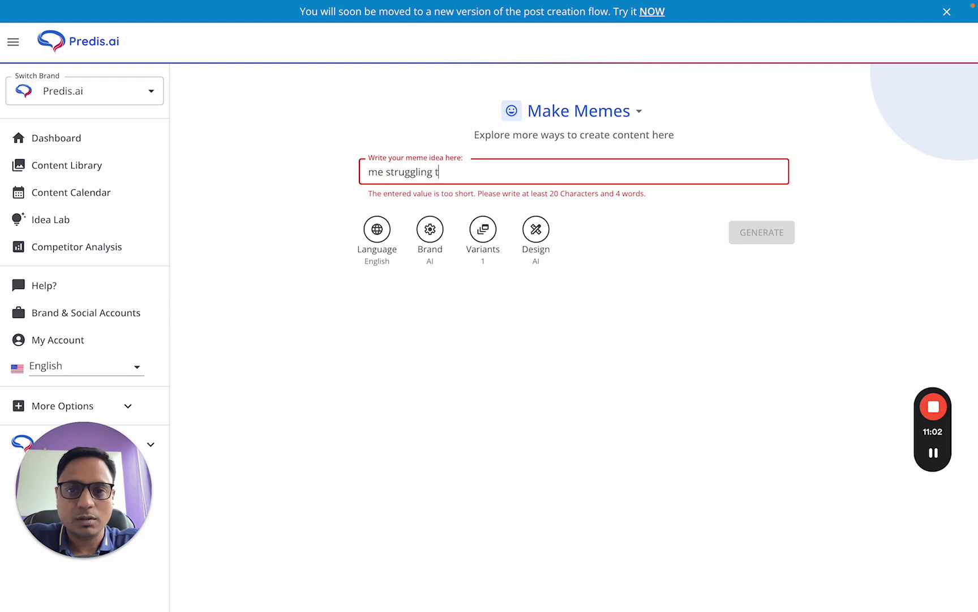
text(o finish wo)
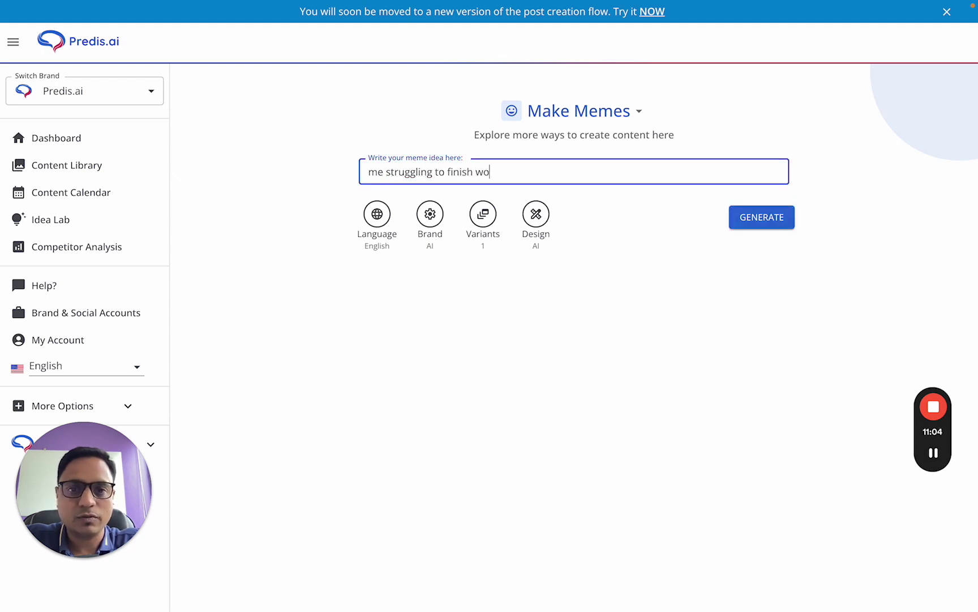
text(rk while )
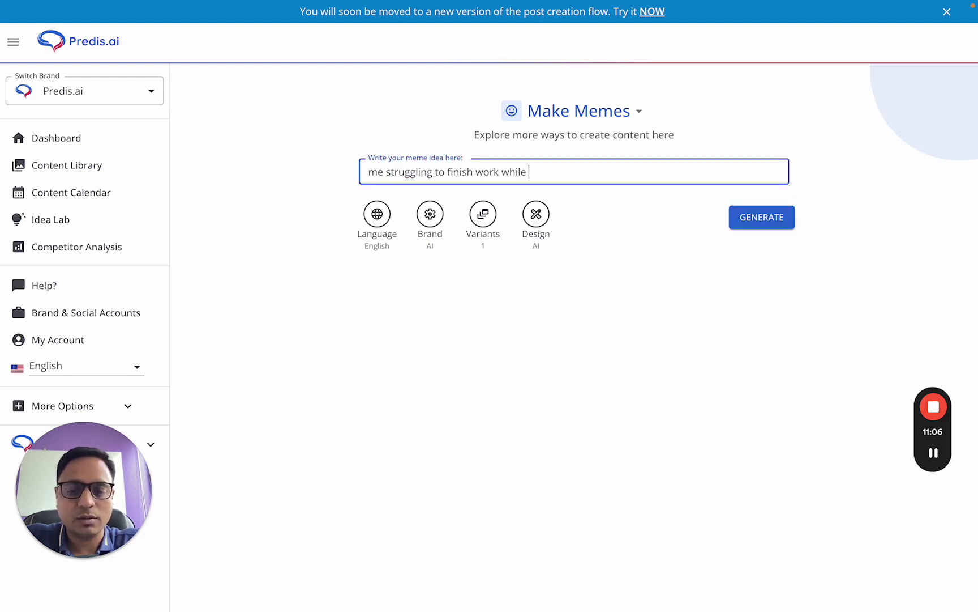
text(fighitnh s)
key(BackSpace)
key(BackSpace)
key(BackSpace)
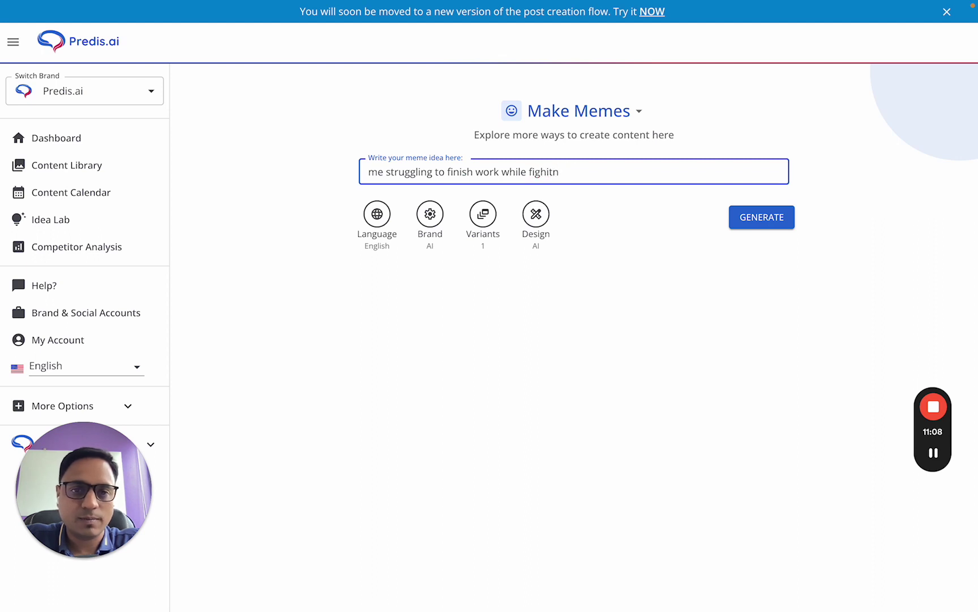
text(g)
key(BackSpace)
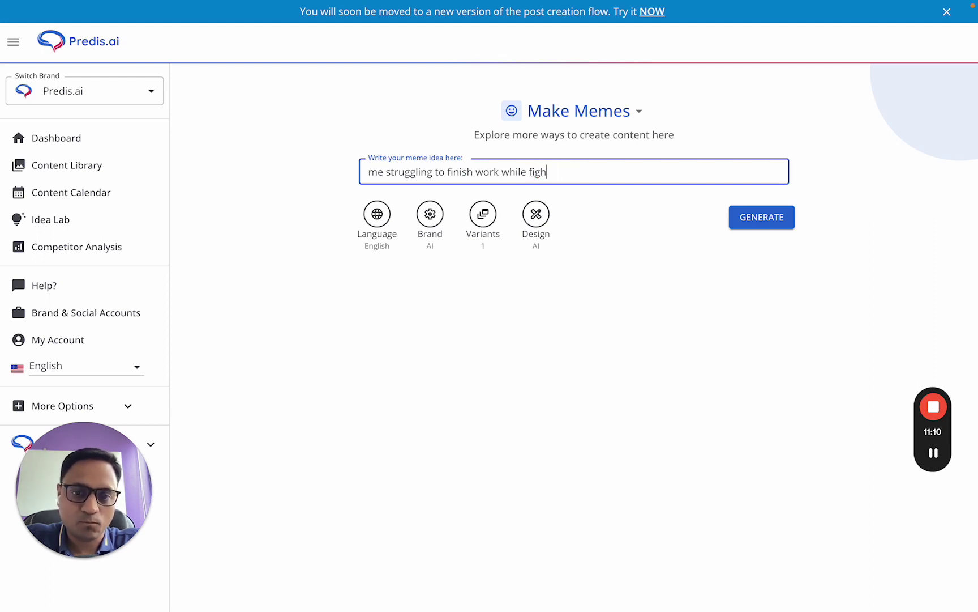
text(ting sleep)
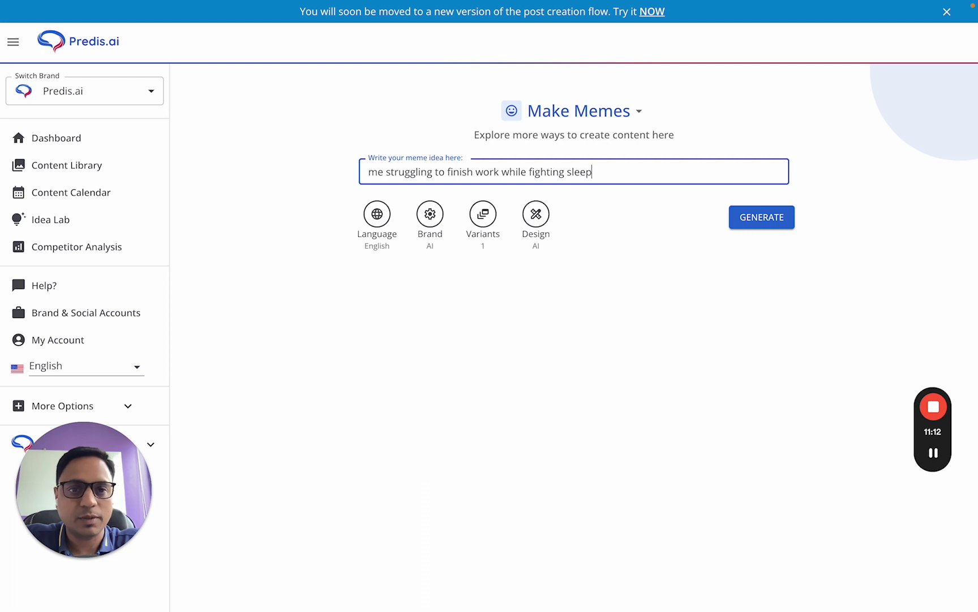
click(538, 238)
click(389, 230)
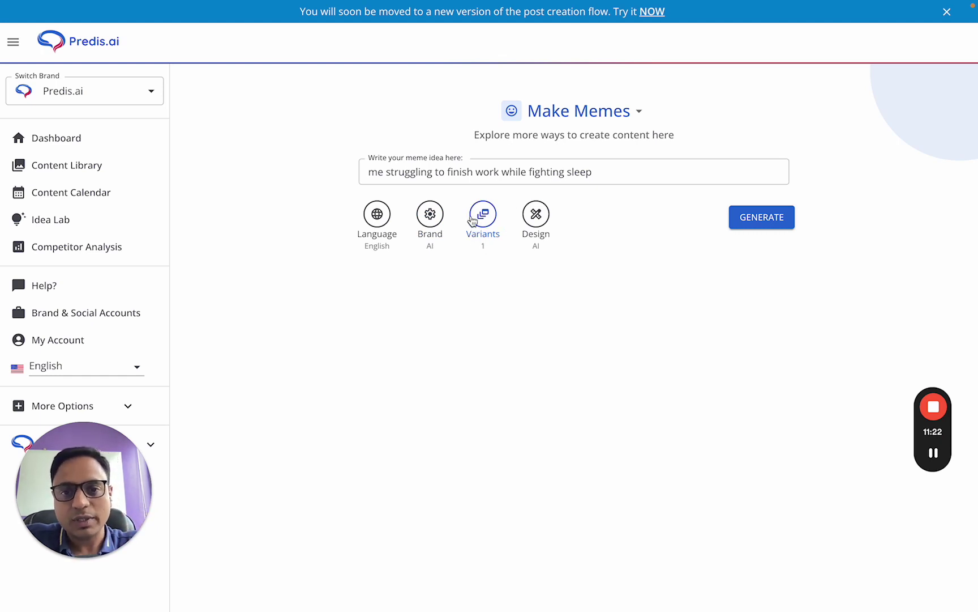
Browse the single-image meme templates in the design options and return to the meme form without choosing one.
click(536, 214)
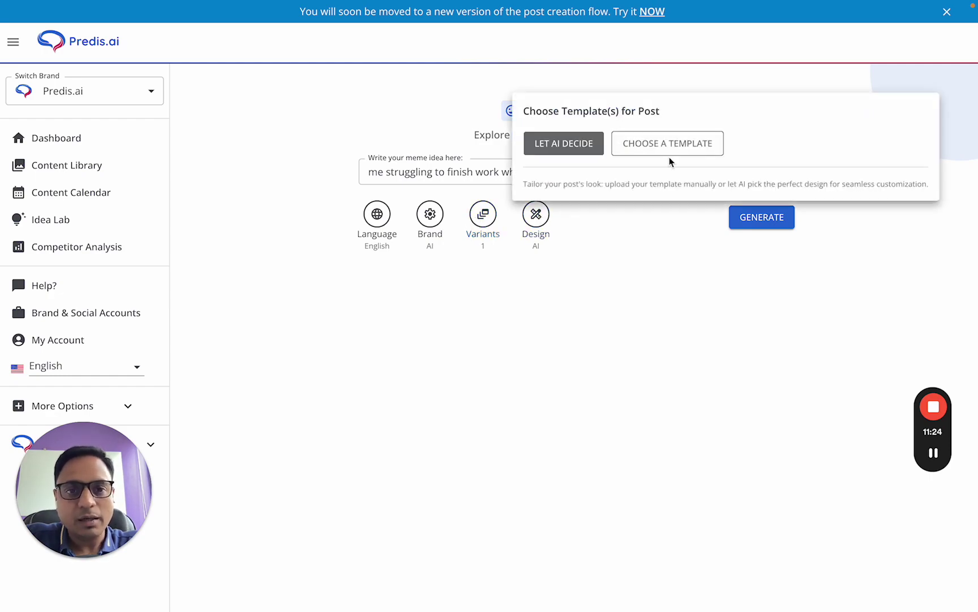
click(684, 147)
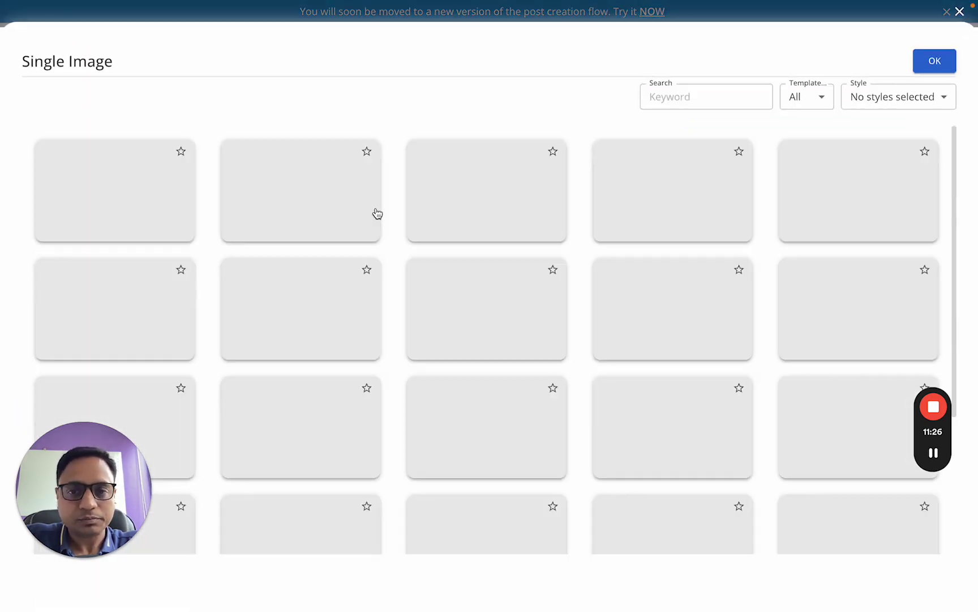
scroll(398, 263, down, 15)
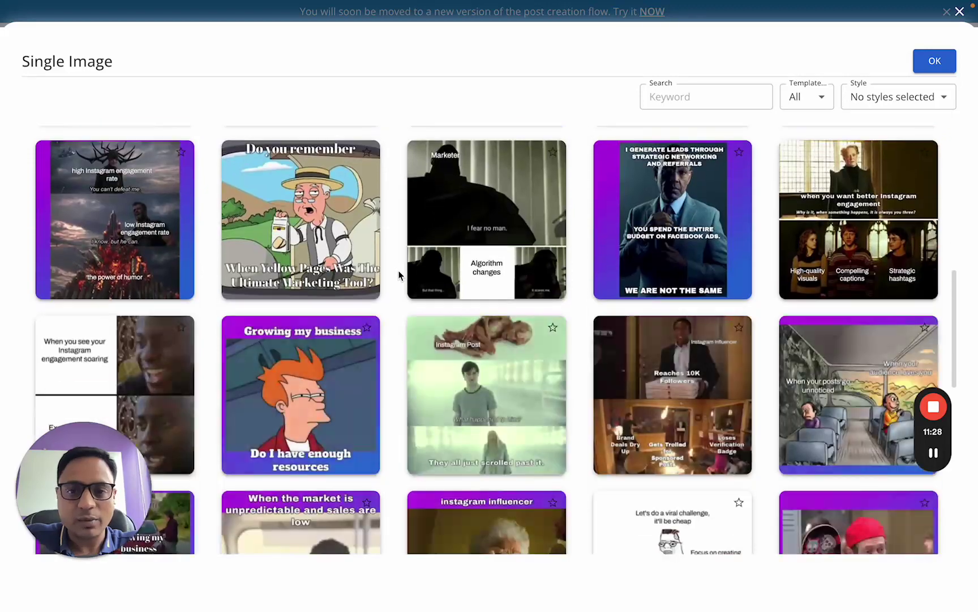
scroll(398, 270, up, 15)
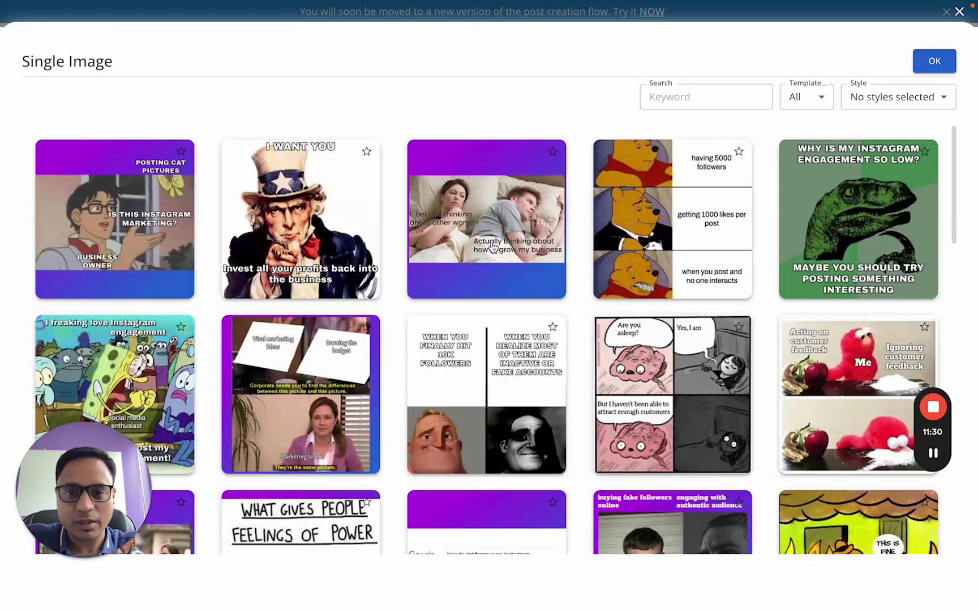
scroll(426, 471, down, 2)
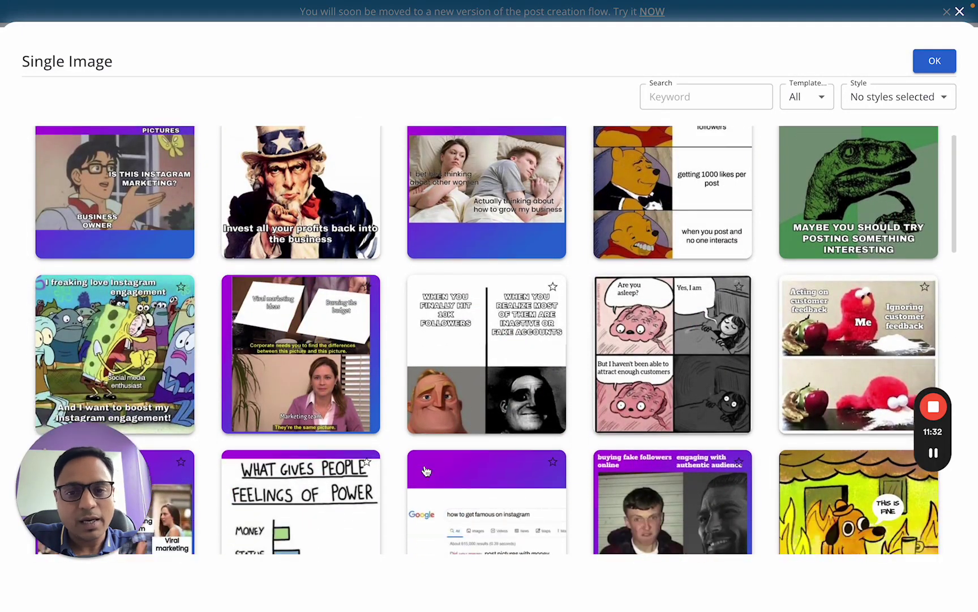
scroll(426, 472, down, 8)
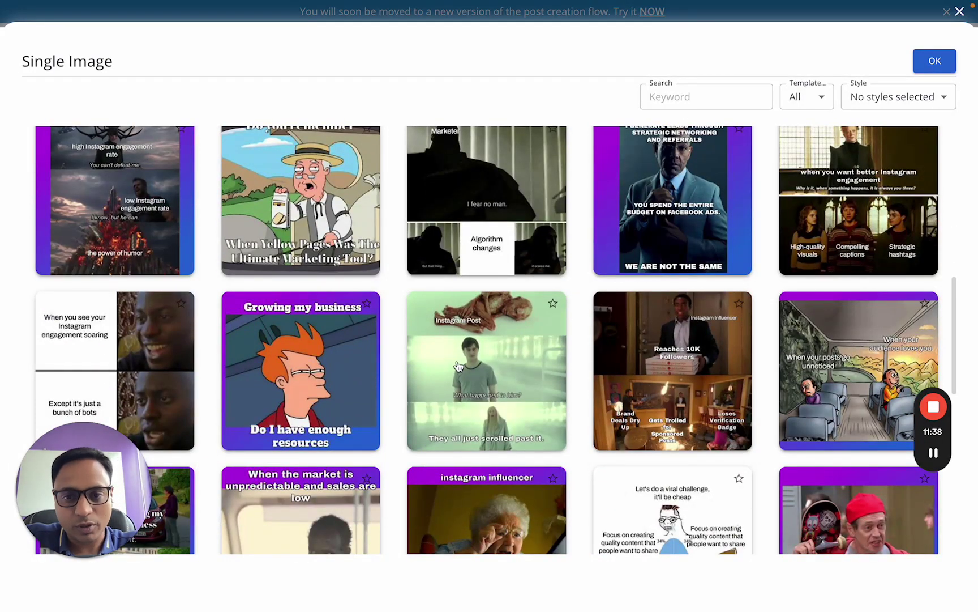
scroll(483, 218, up, 10)
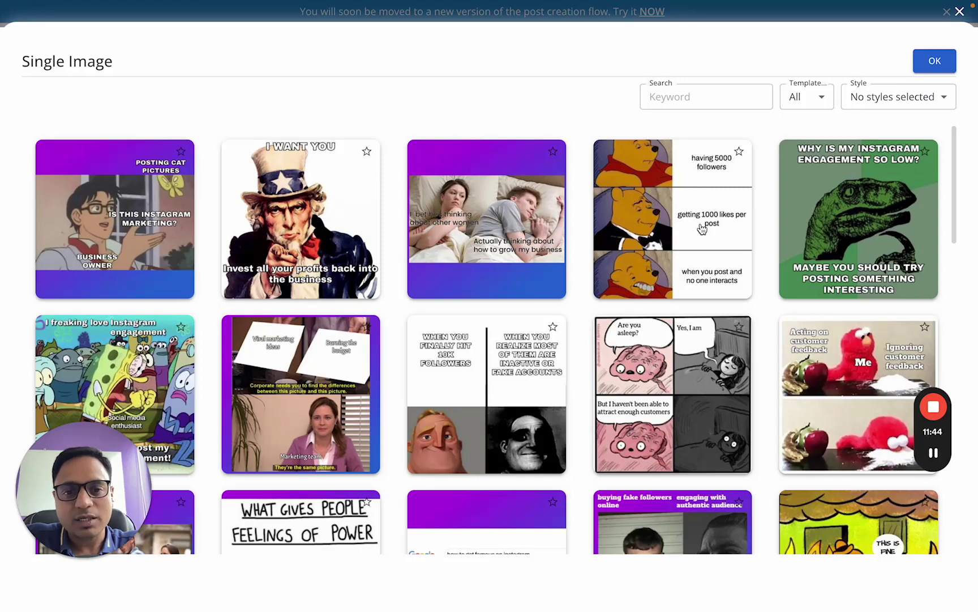
click(960, 11)
click(638, 300)
Review the list of available content types once more and keep Make Memes selected.
click(592, 111)
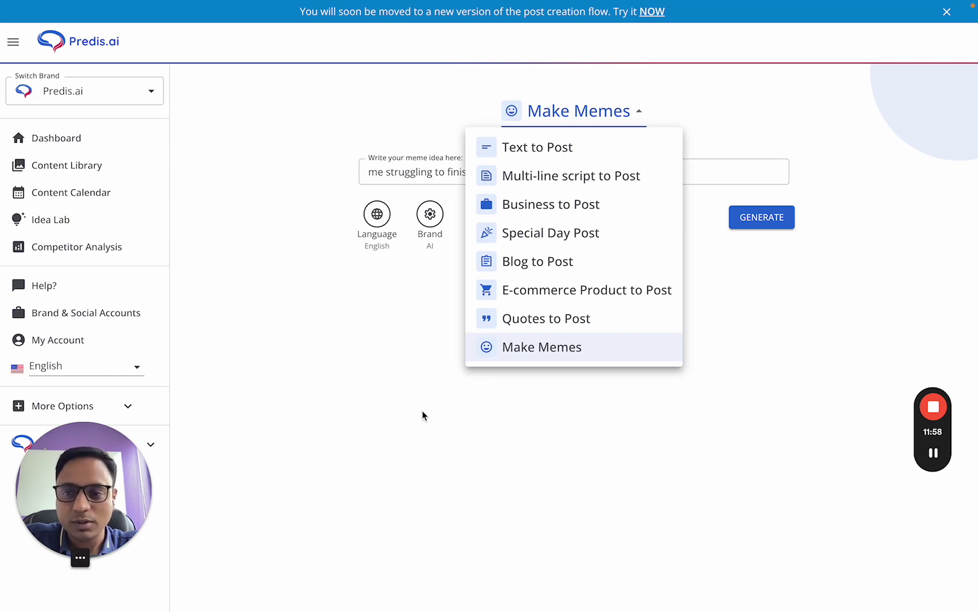
click(482, 424)
mouse_move(931, 413)
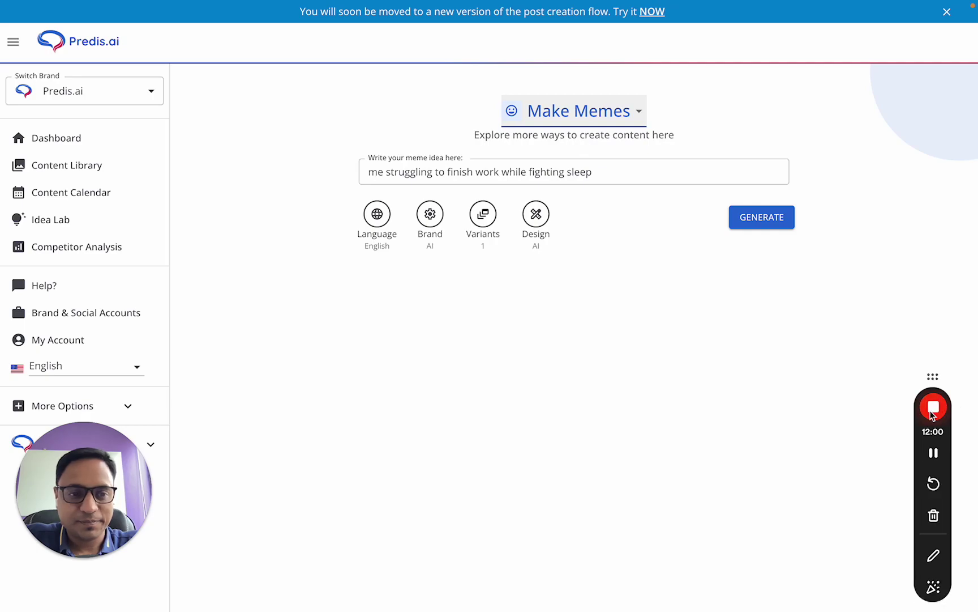